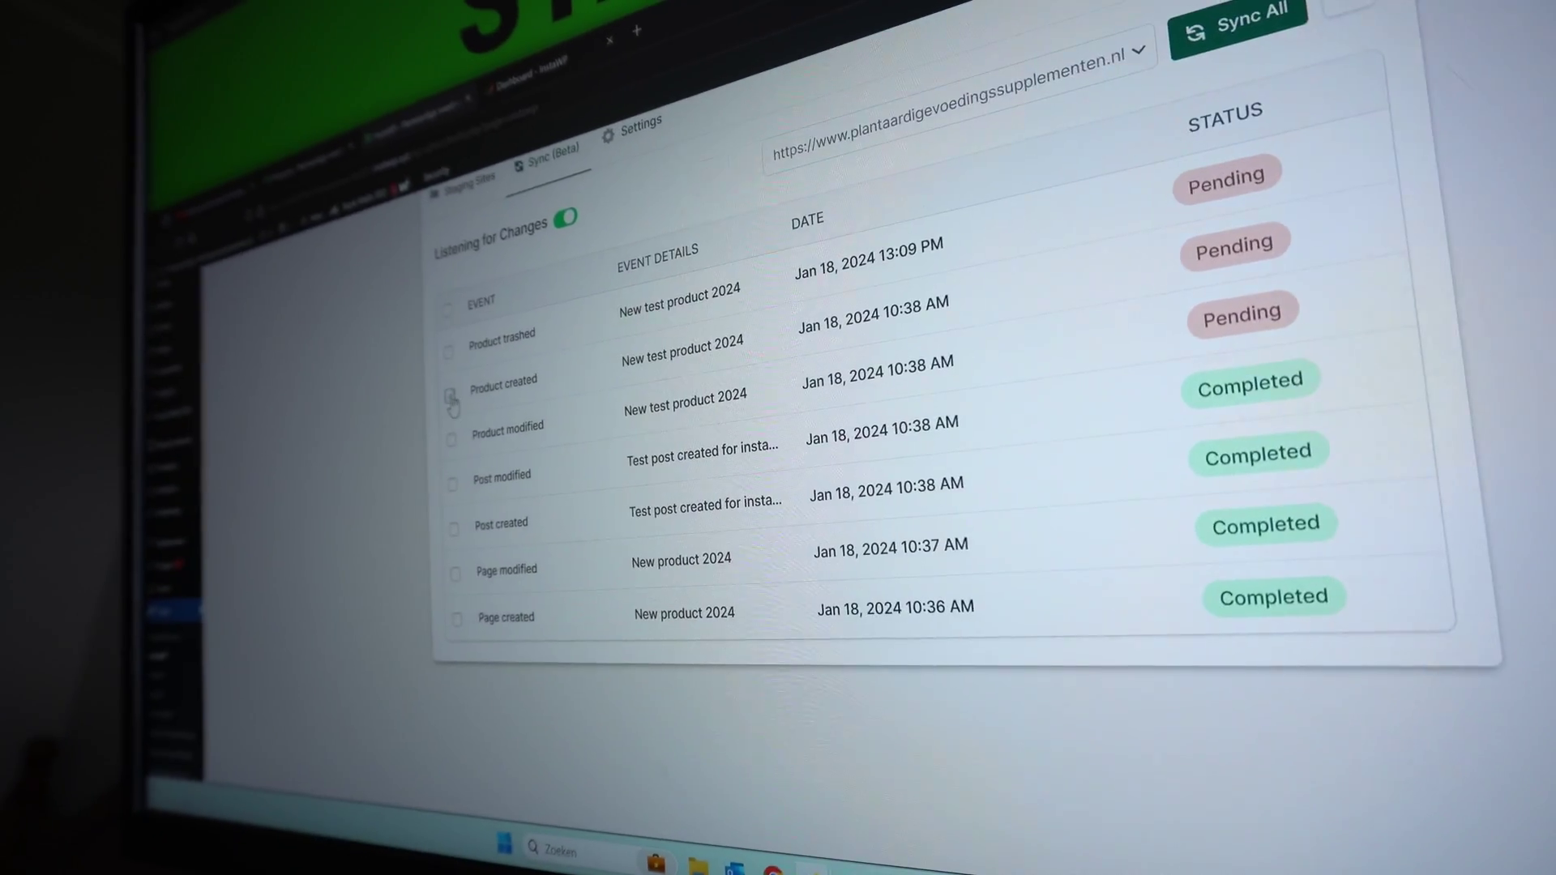
Step: Select the Product trashed, created and modified events for New test product 2024 for syncing
click(451, 396)
click(449, 351)
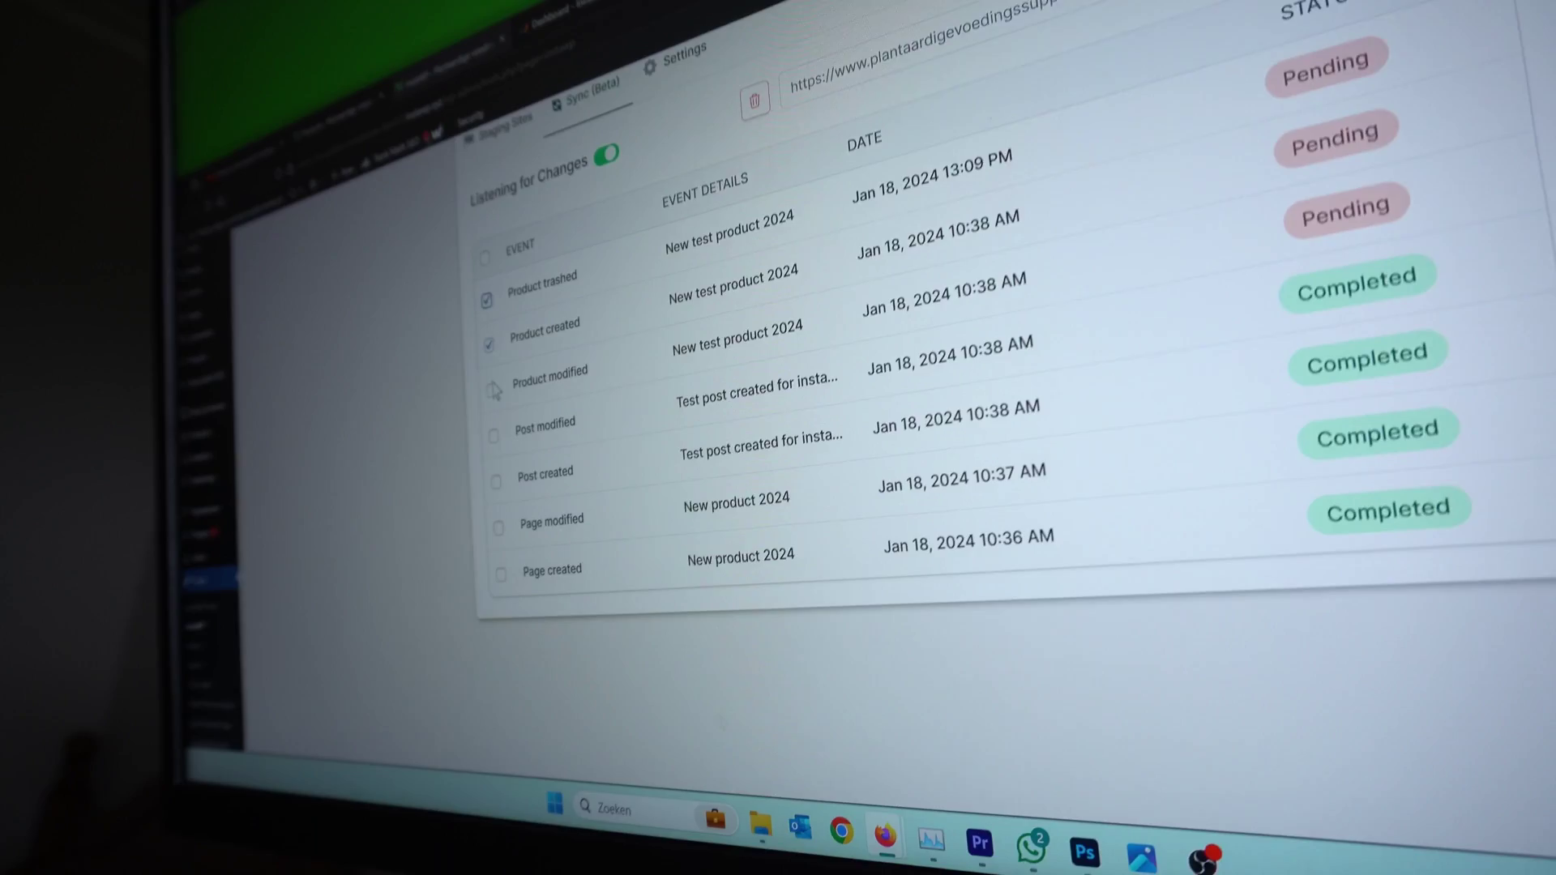
click(494, 392)
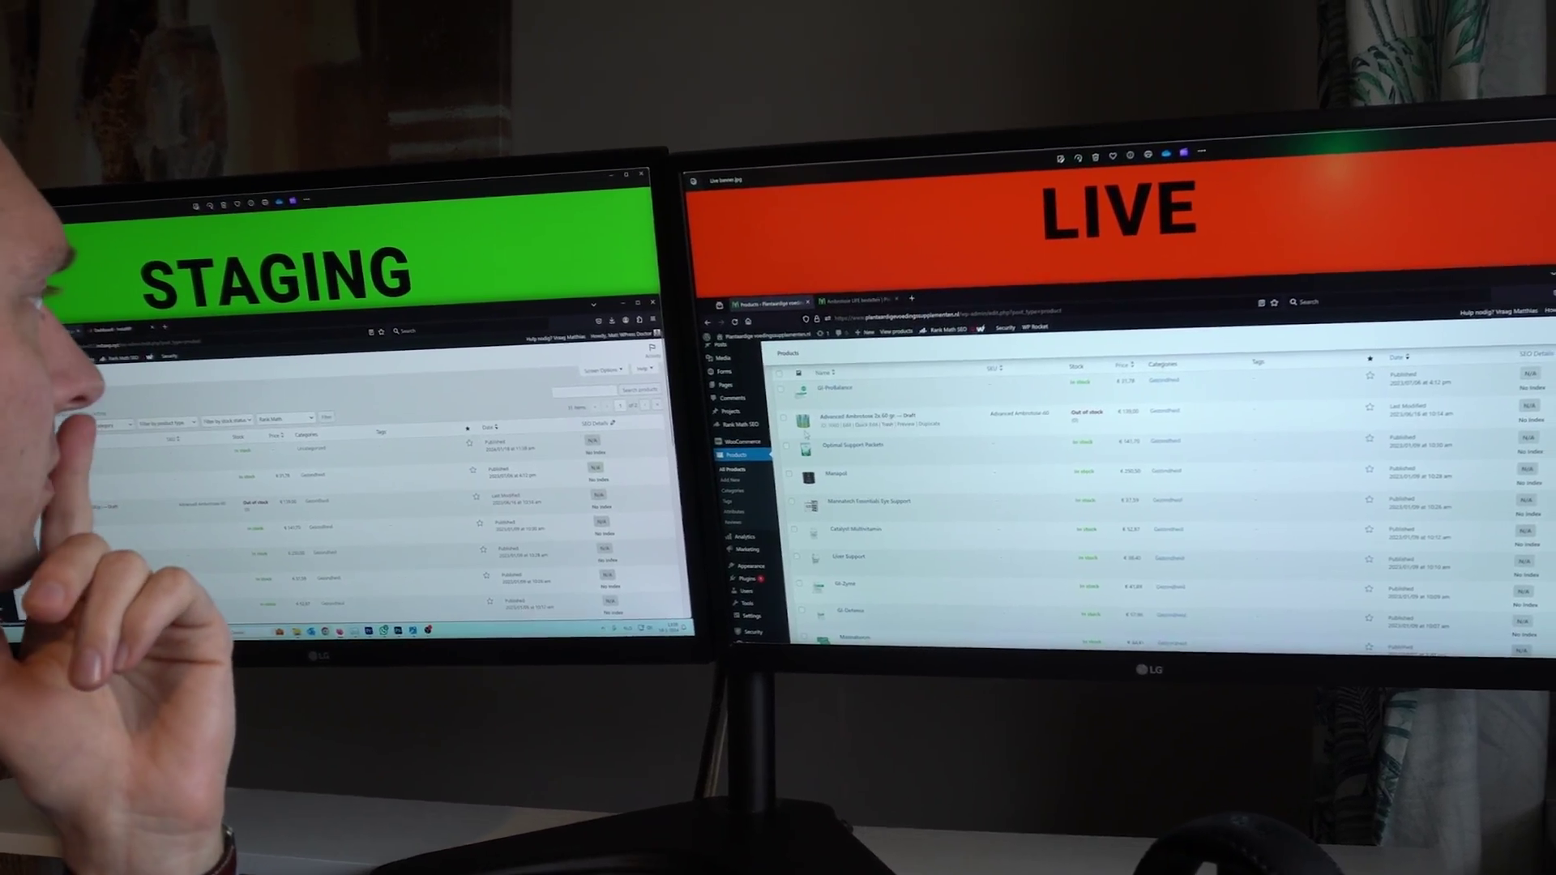
key(ctrl+Tab)
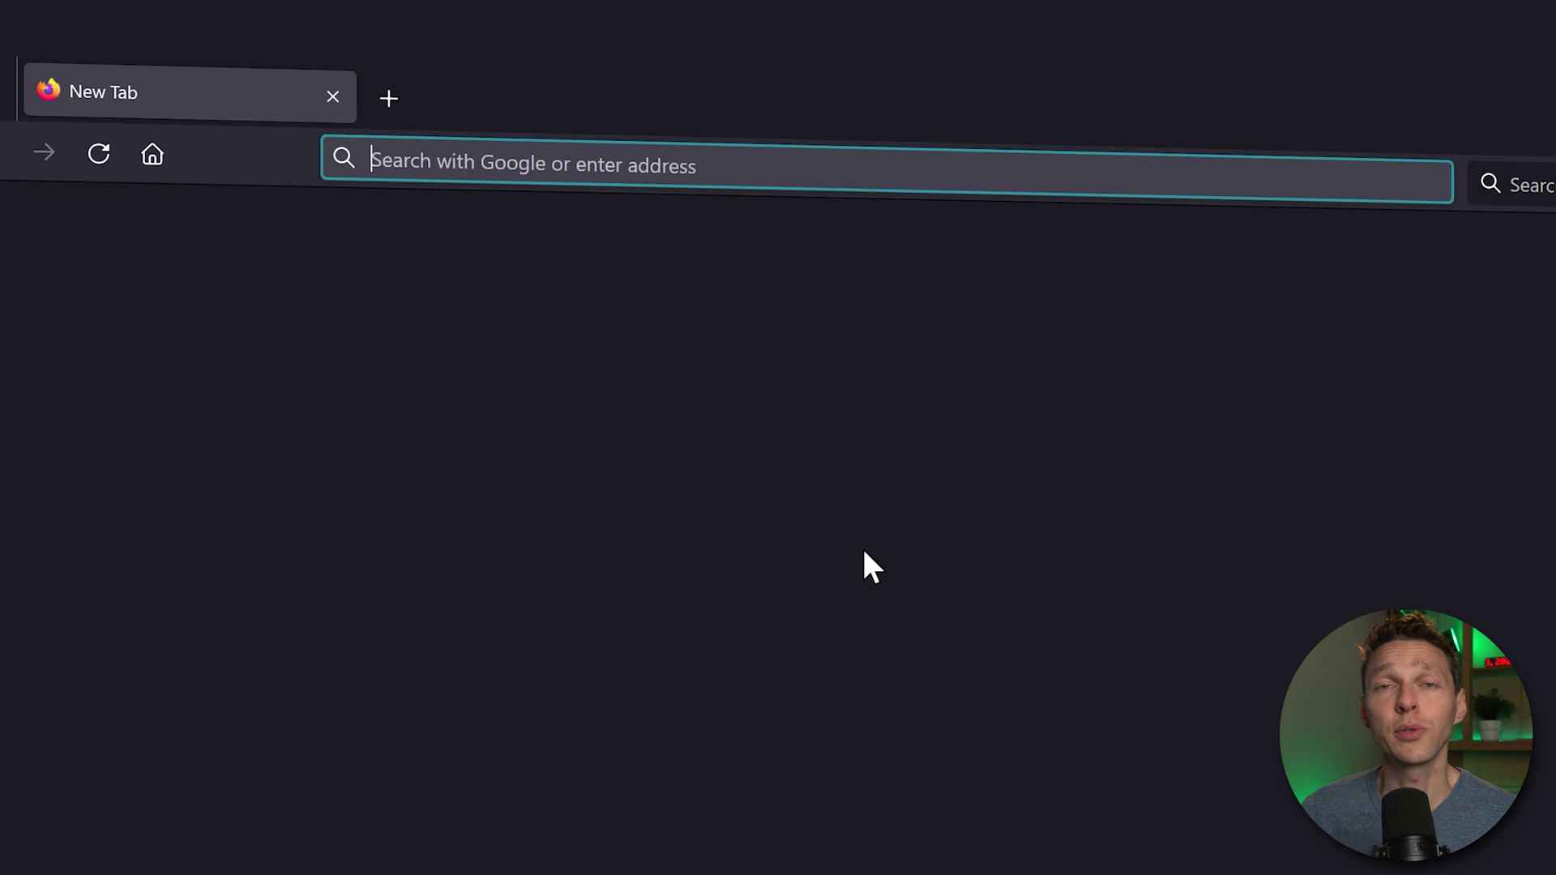
Step: Load wpressdoctor.com/instawp in the new tab
text(wpres)
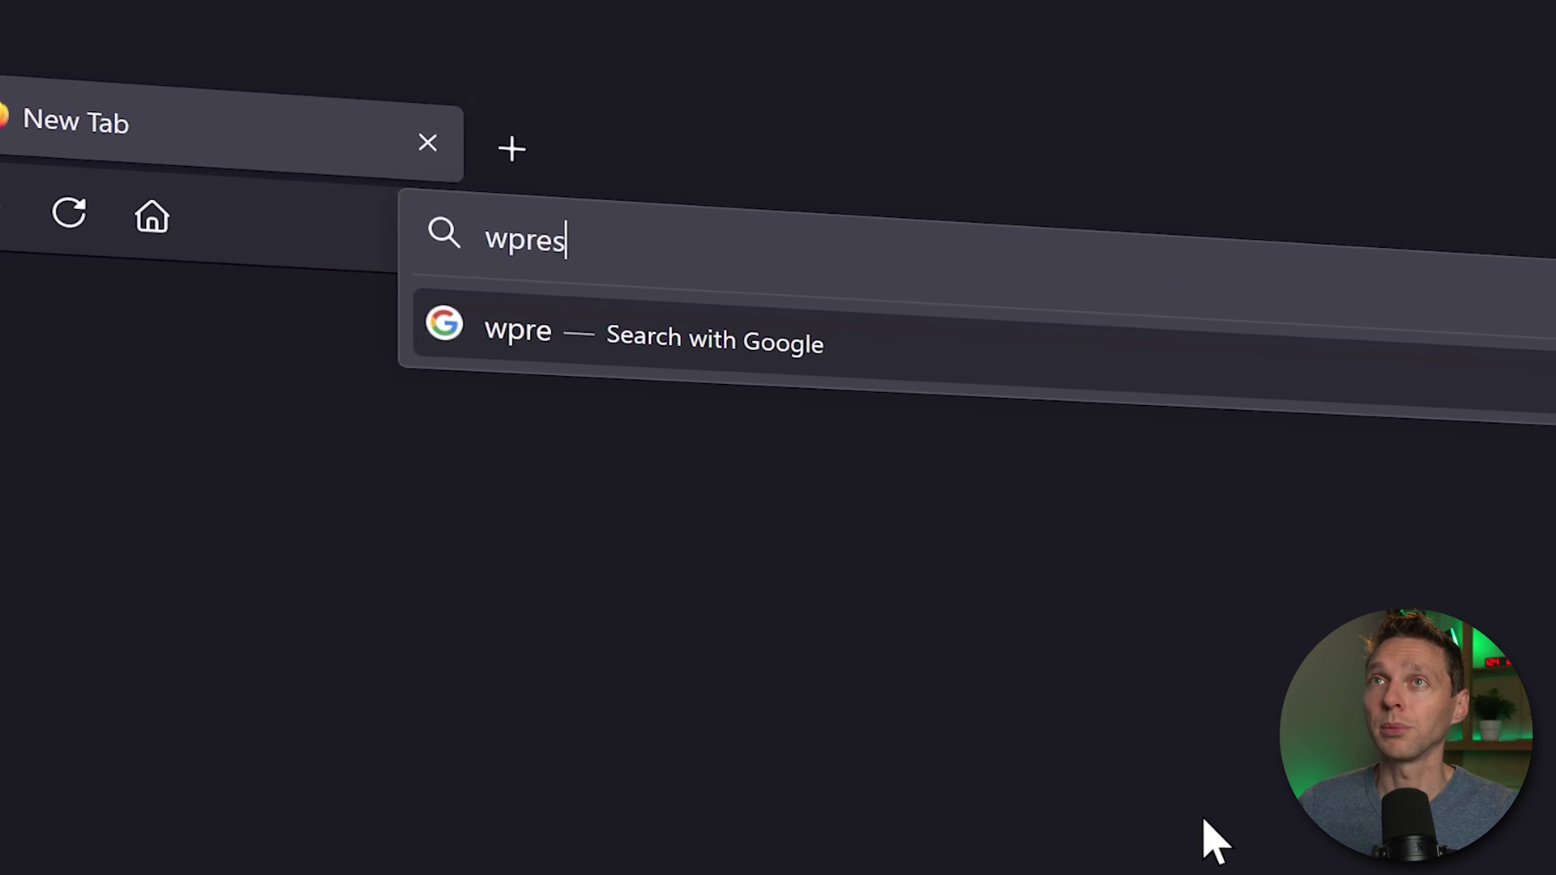
text(sdoctor.com/)
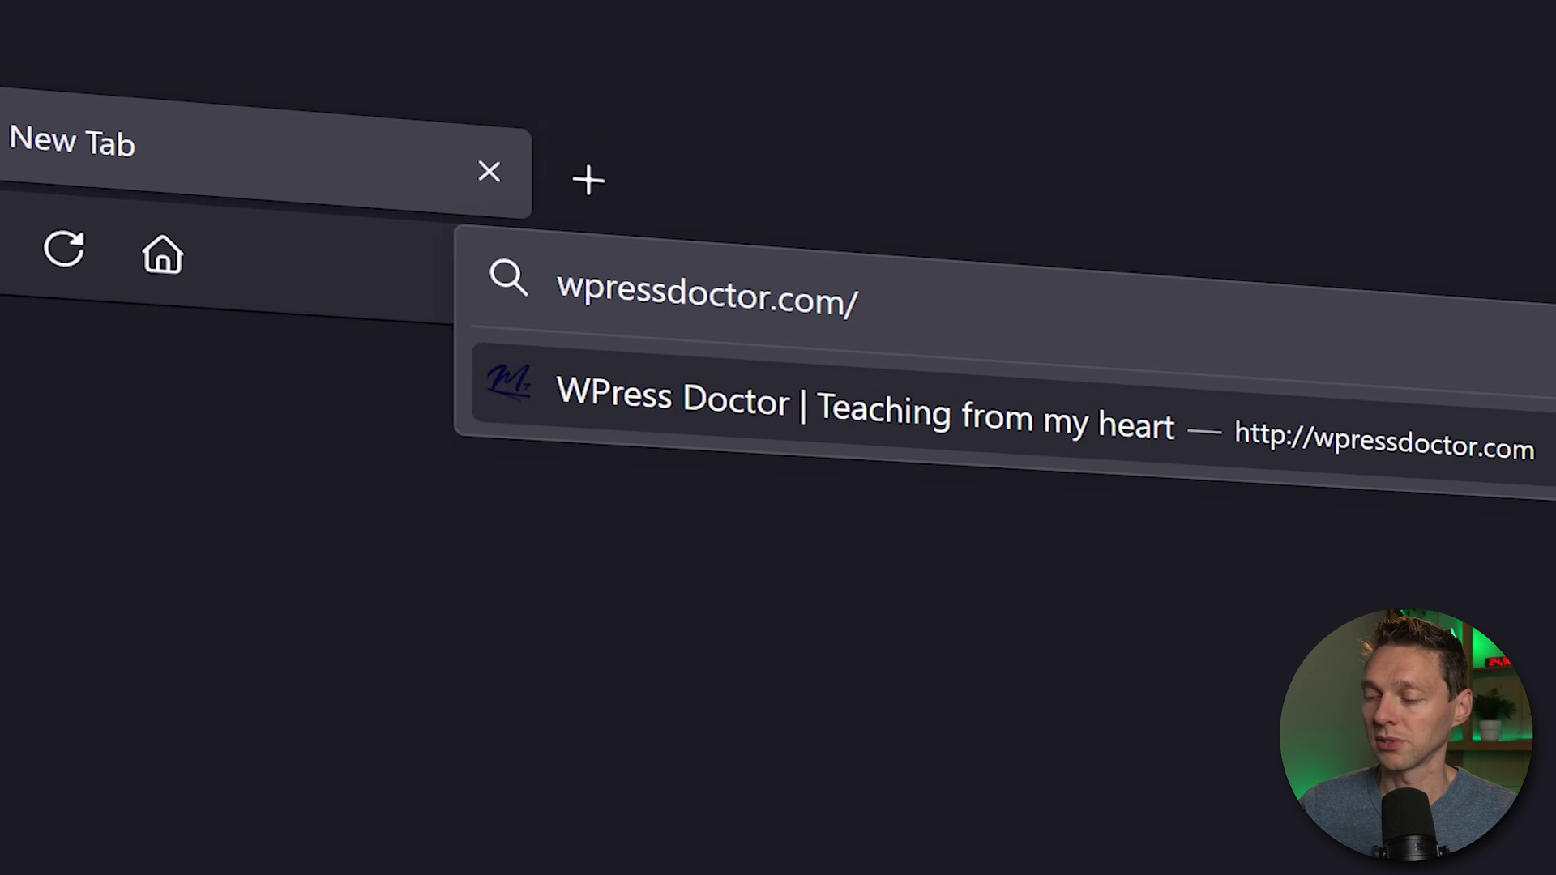
text(instawp)
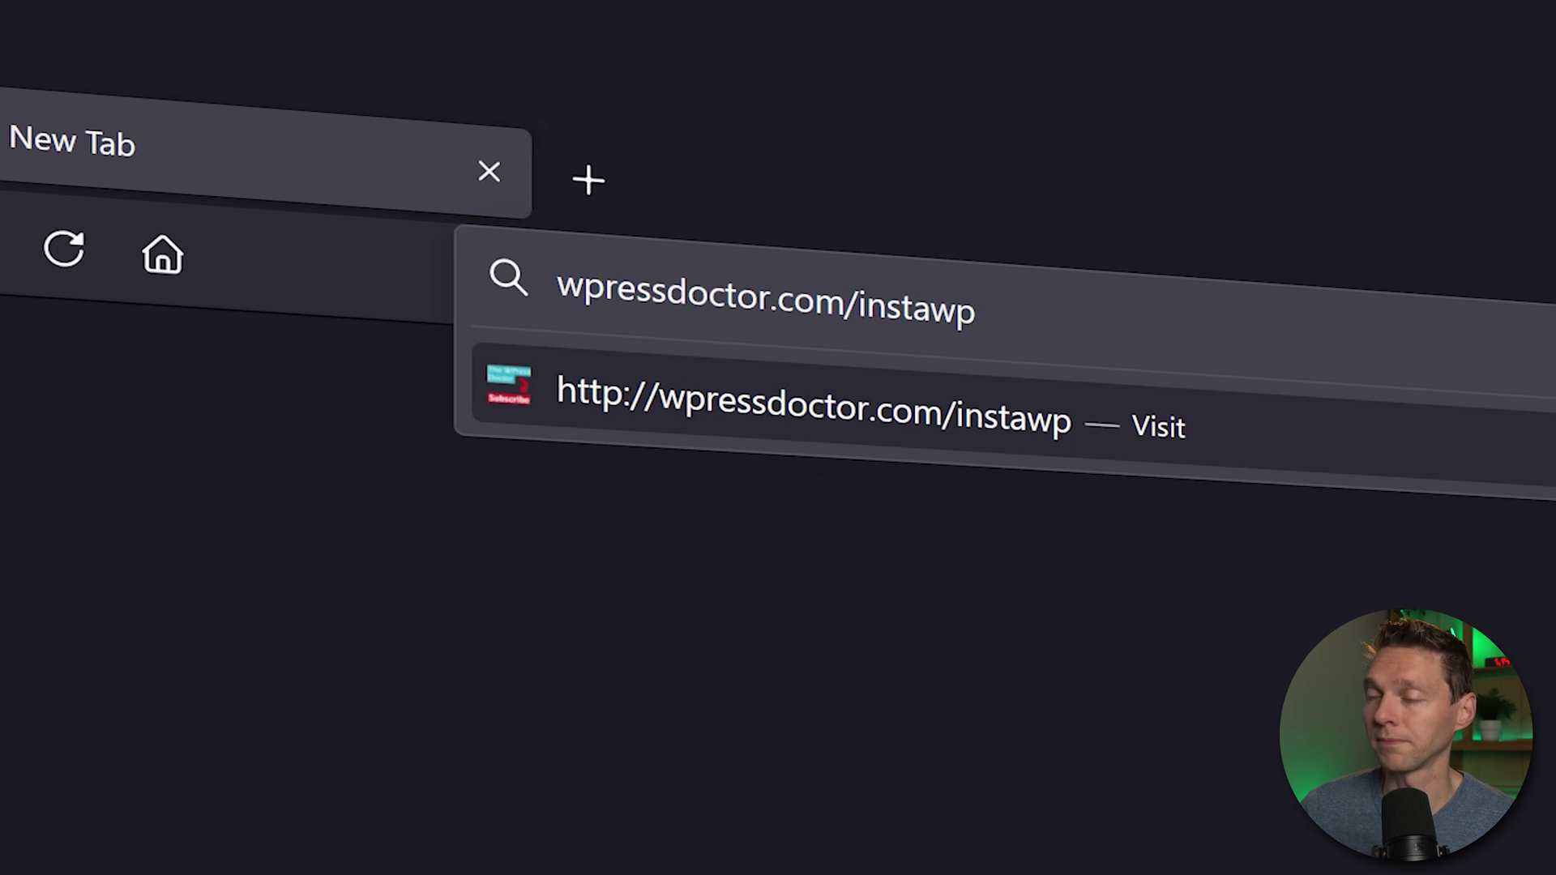
key(Return)
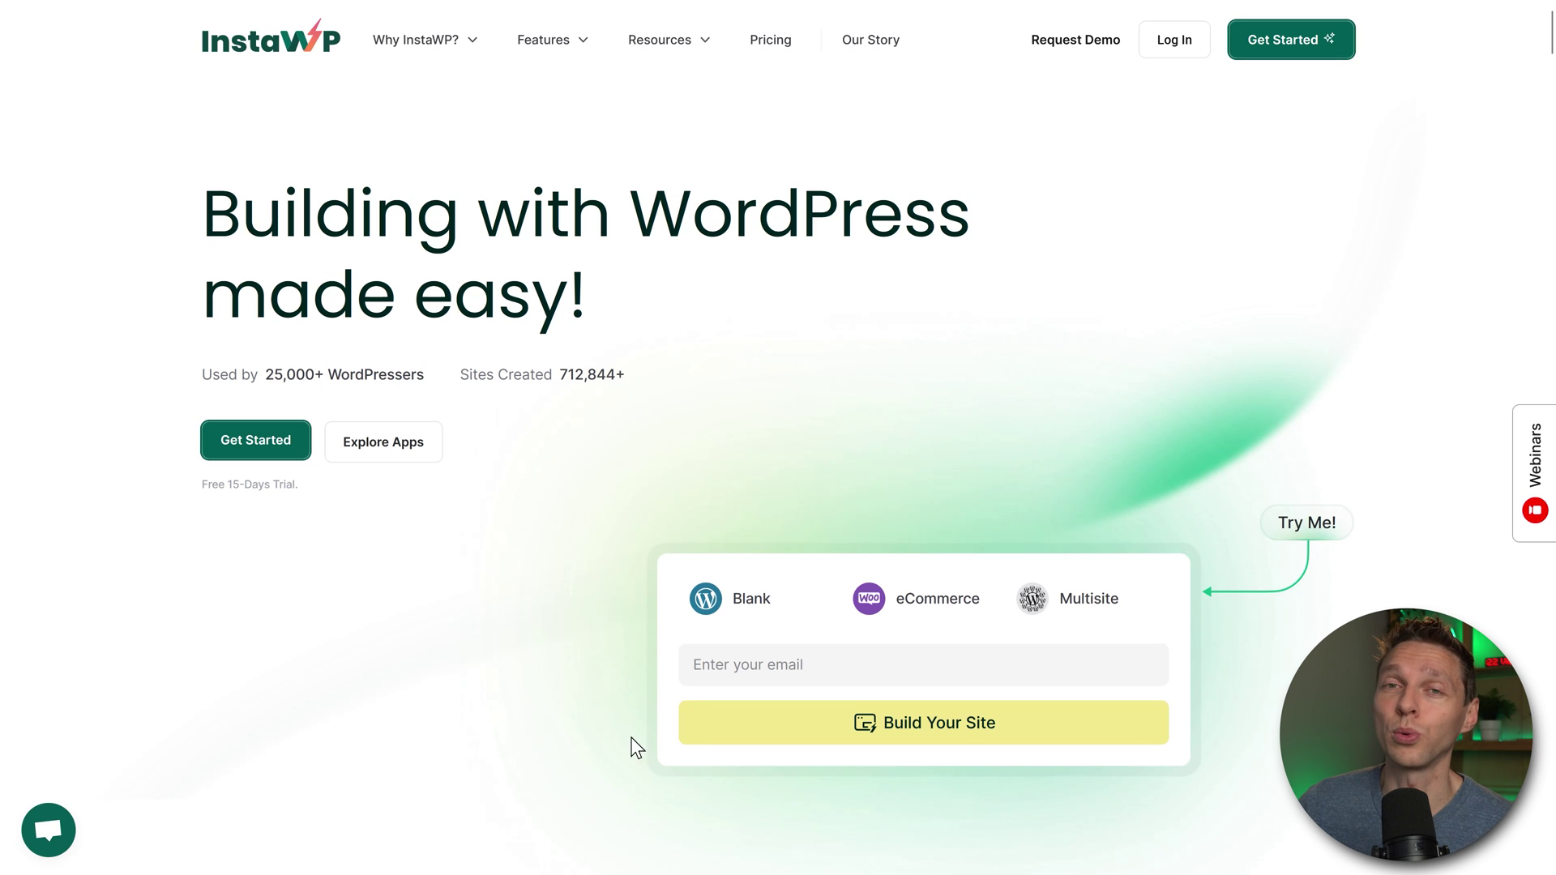
Step: Enter your name and e-mail, pick Business Owner, accept the terms and continue
click(260, 437)
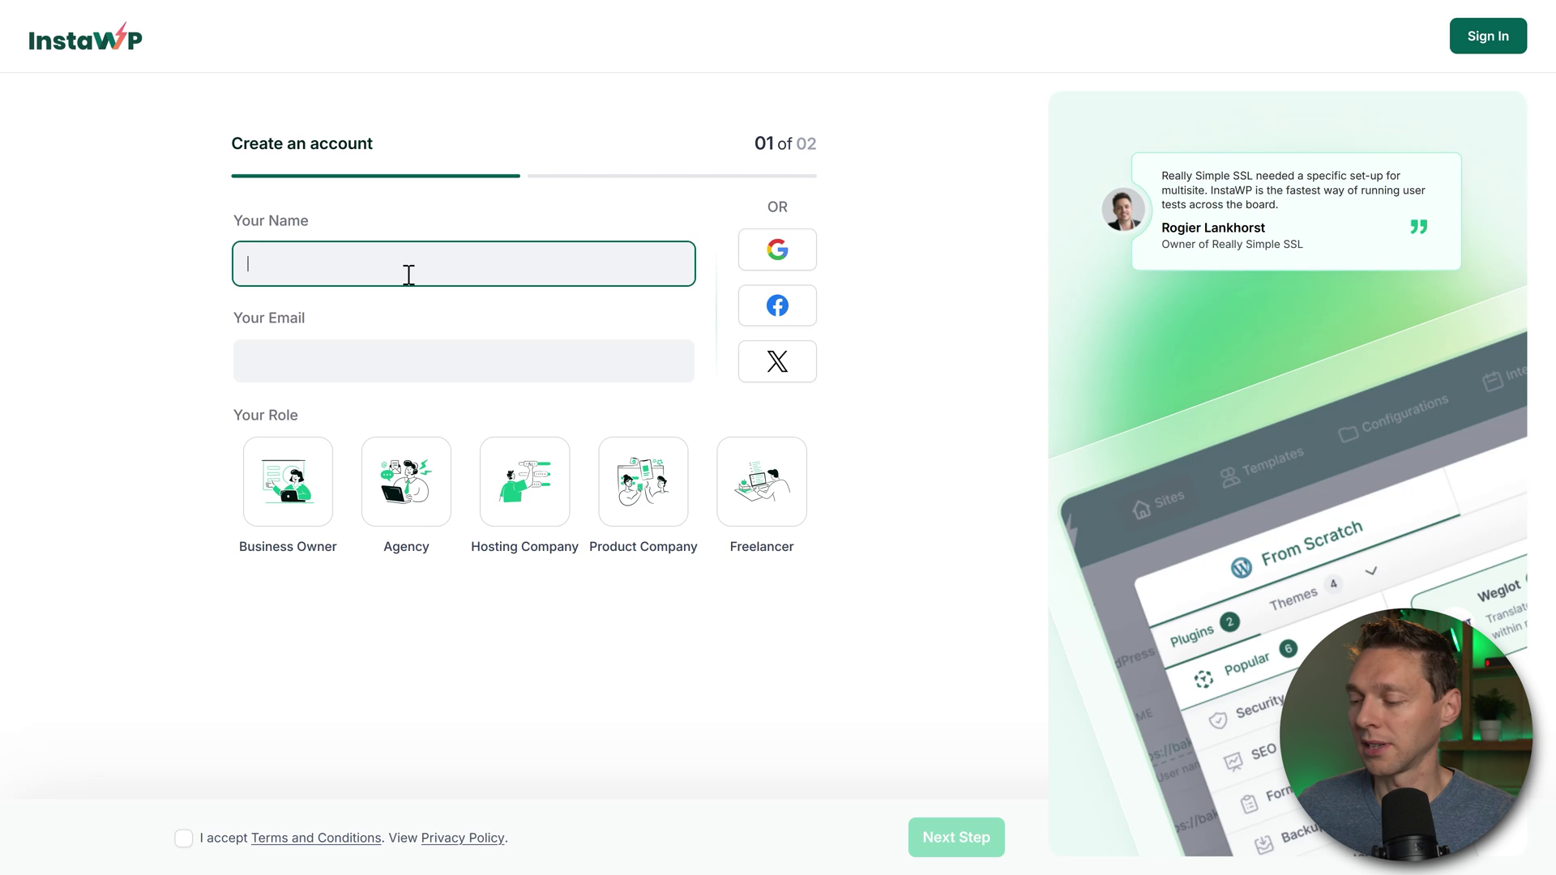
text(Matt)
key(Tab)
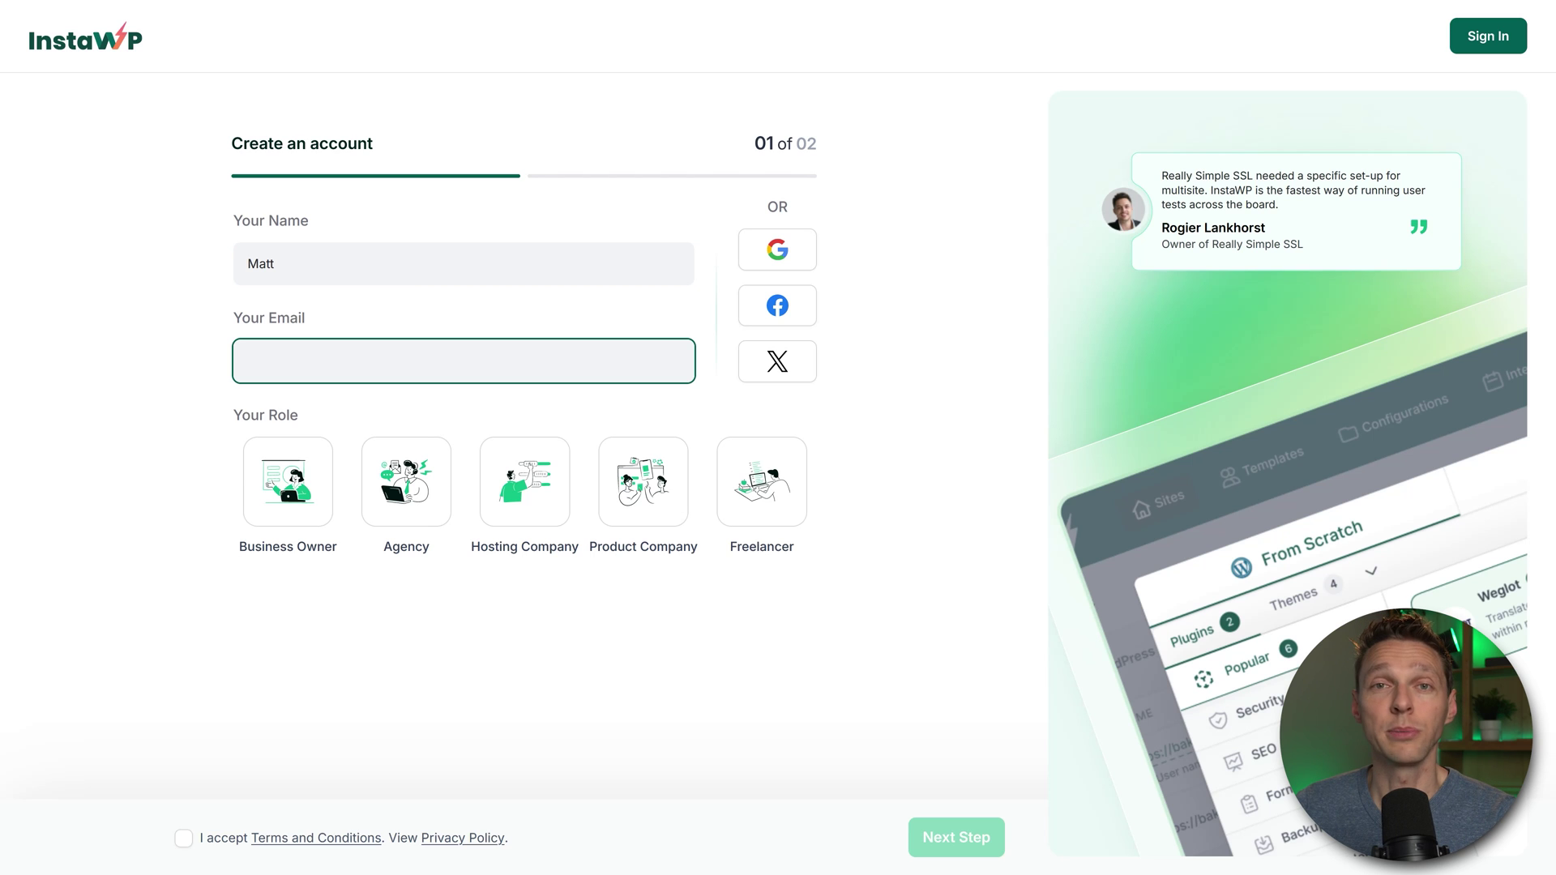
click(284, 506)
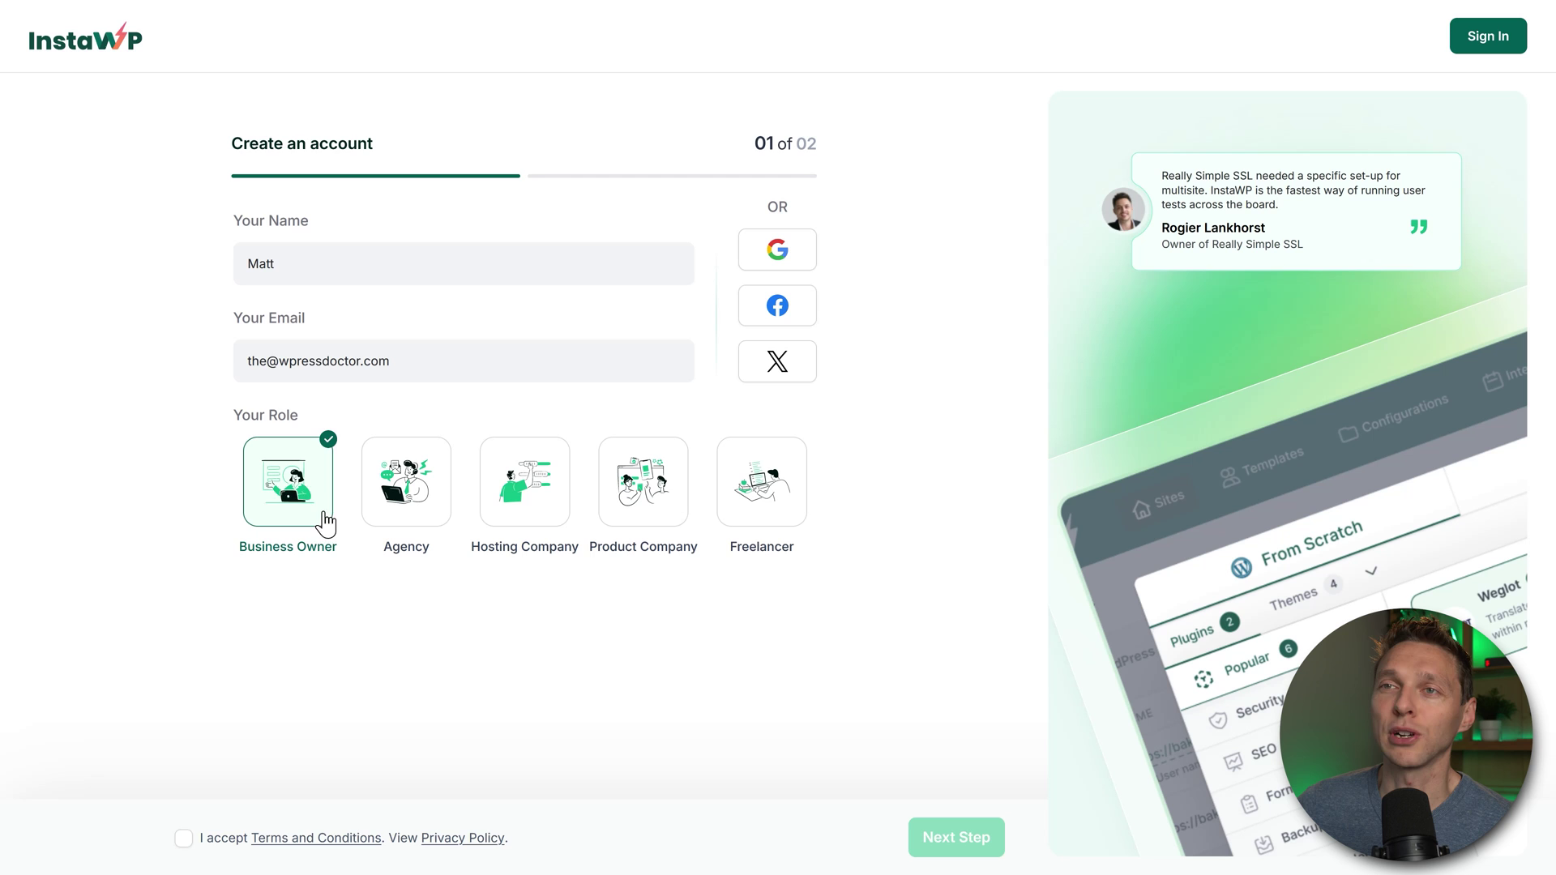
click(183, 838)
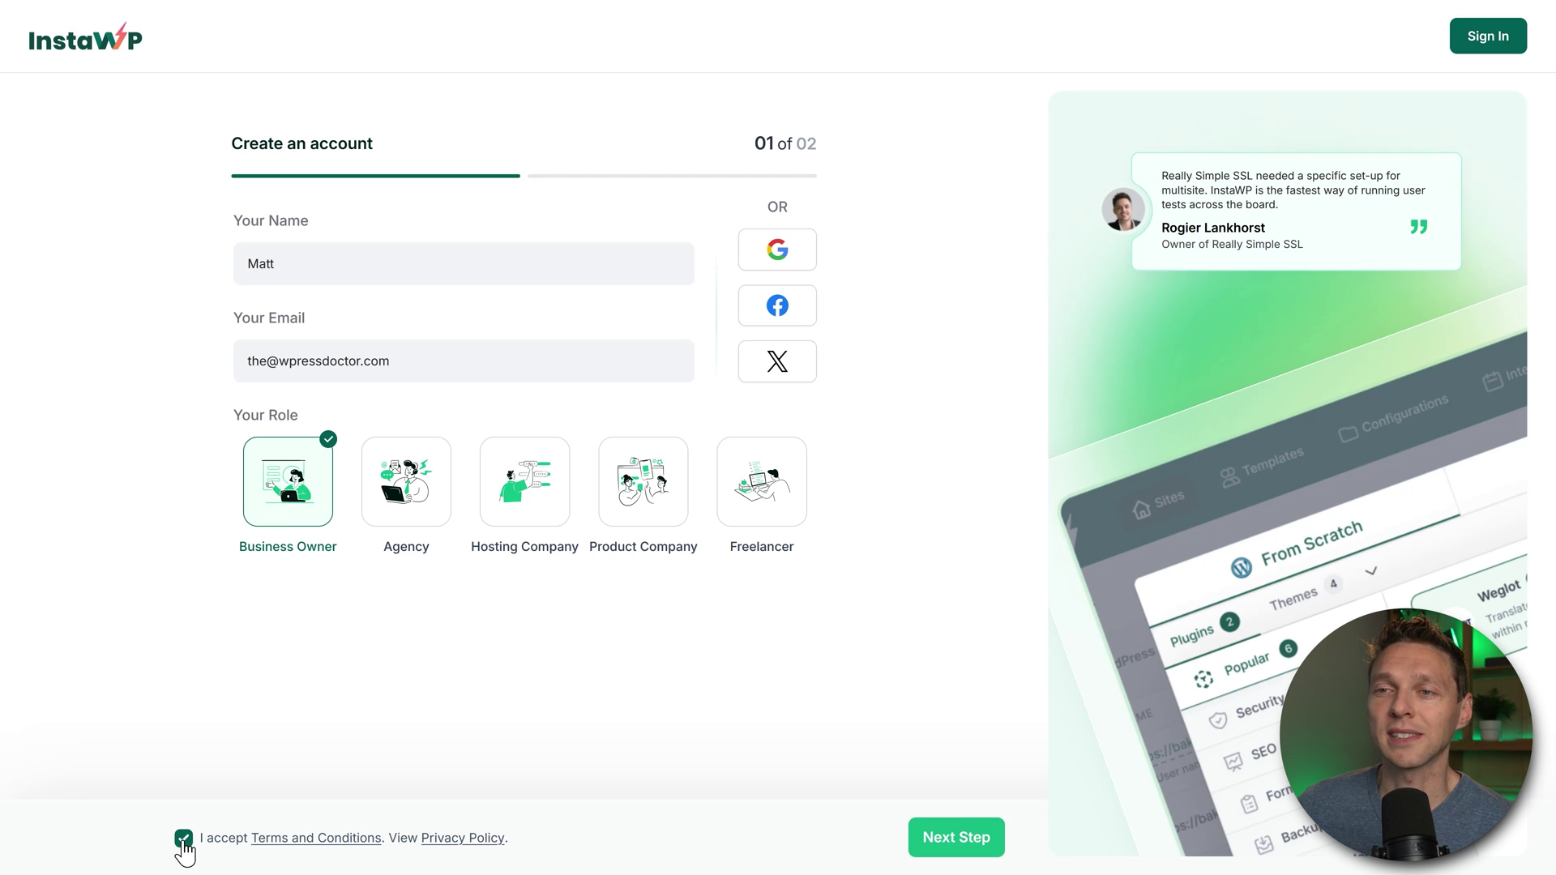
click(954, 842)
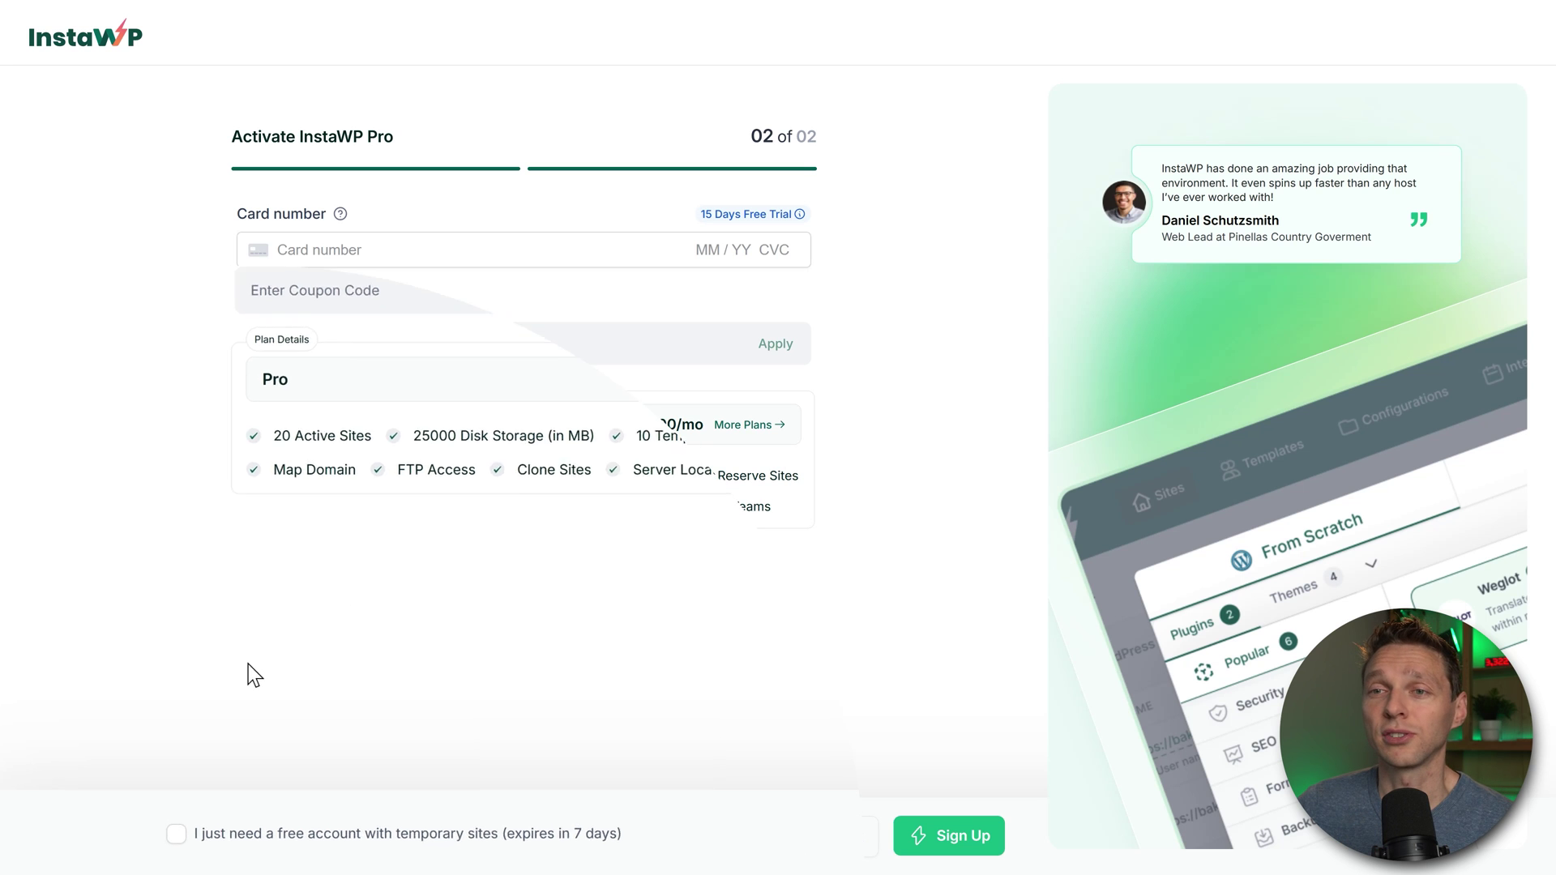
Step: After reviewing paid plans, choose the free temporary-sites account and complete sign-up
click(183, 838)
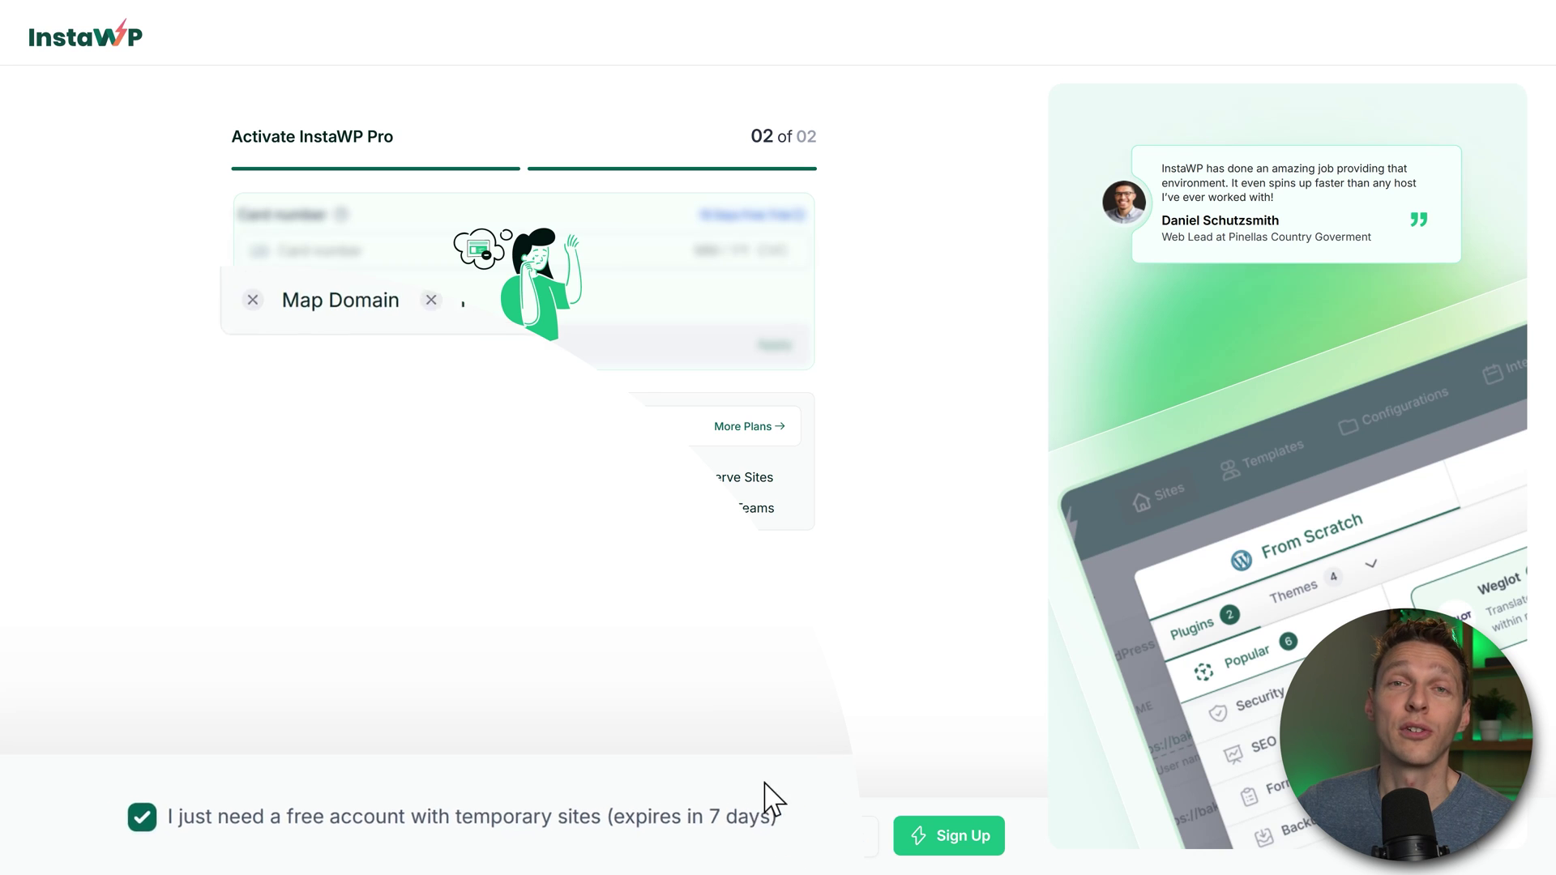
click(183, 838)
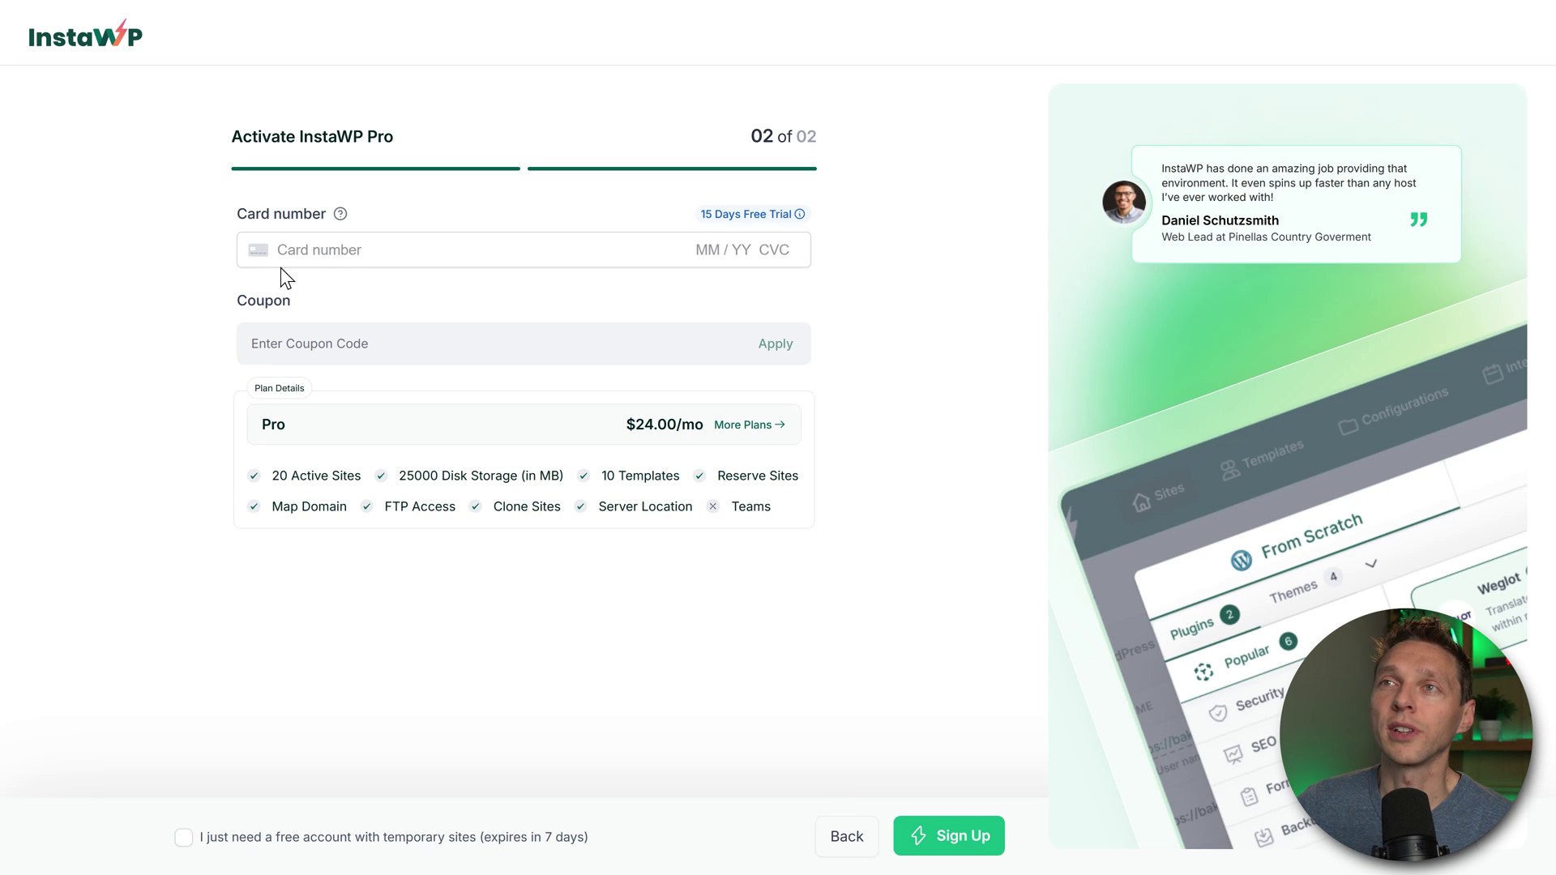
click(744, 425)
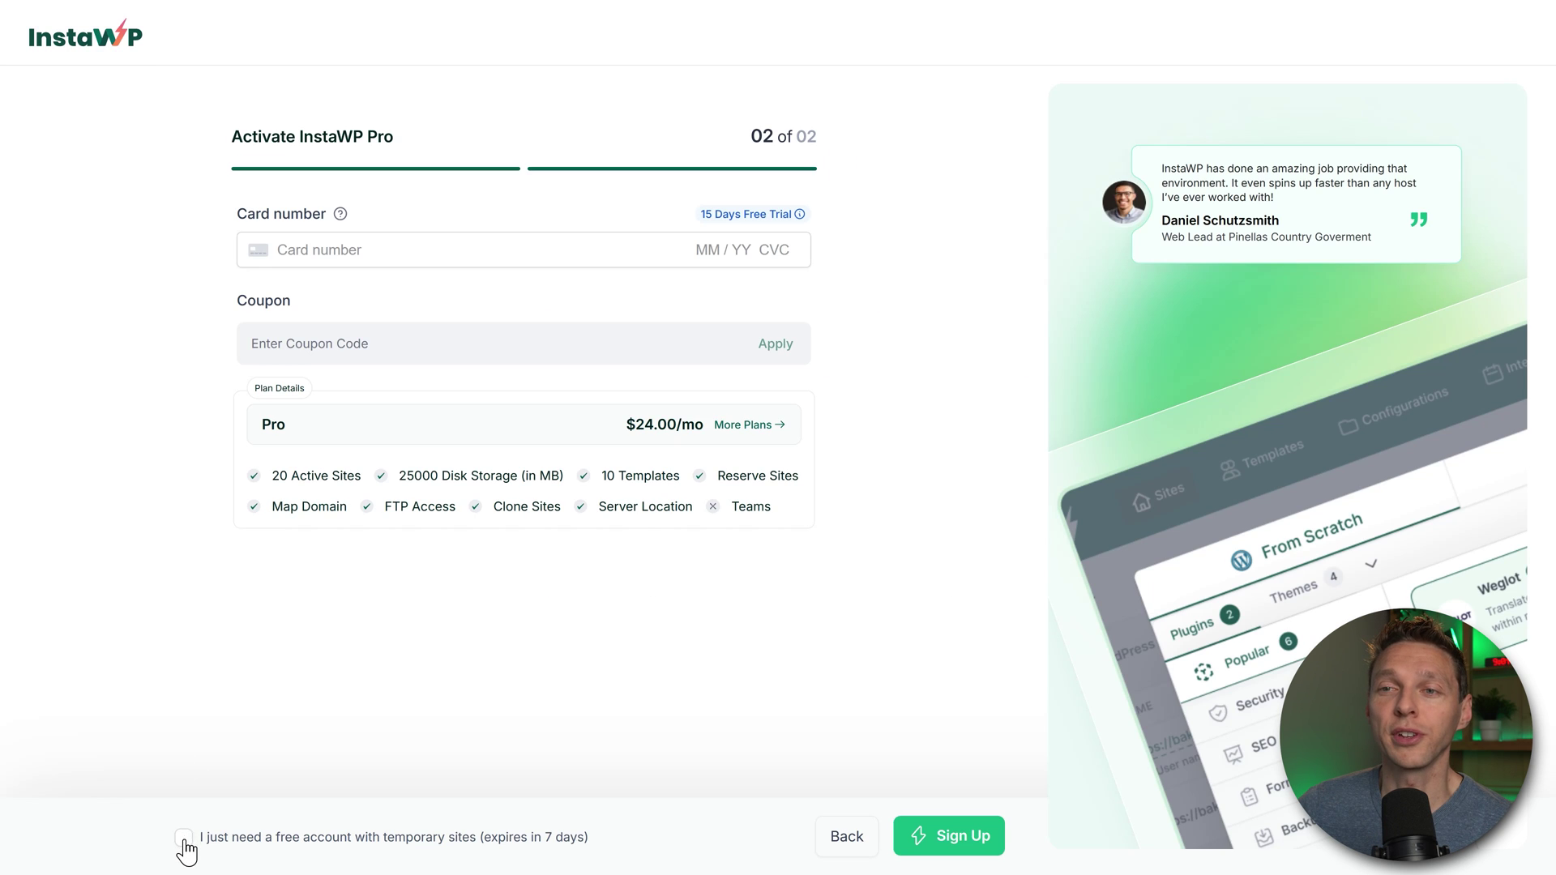
click(184, 838)
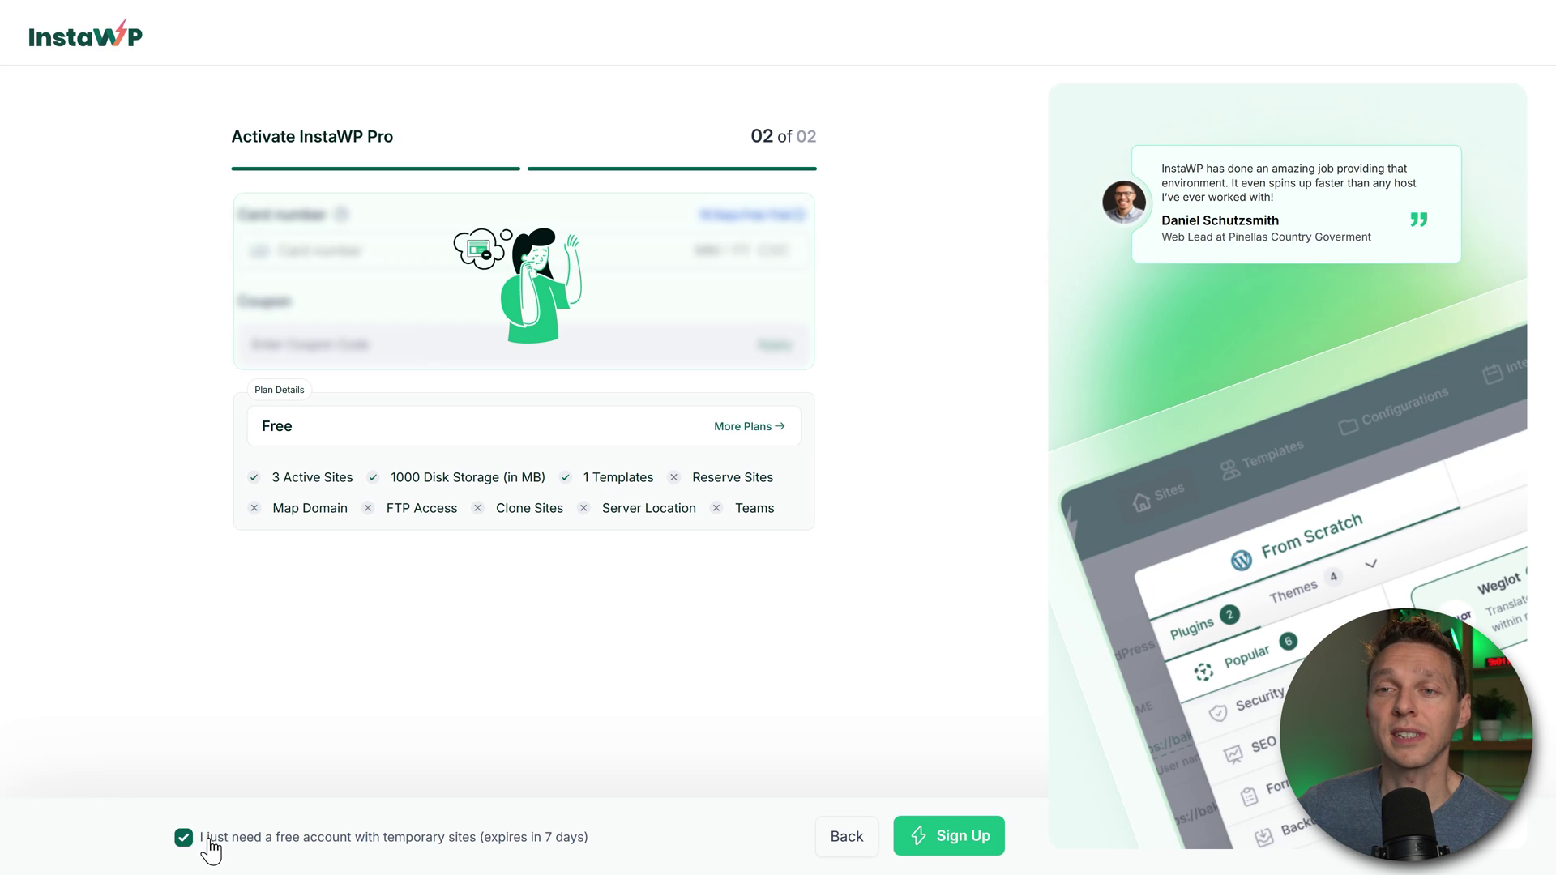
click(956, 842)
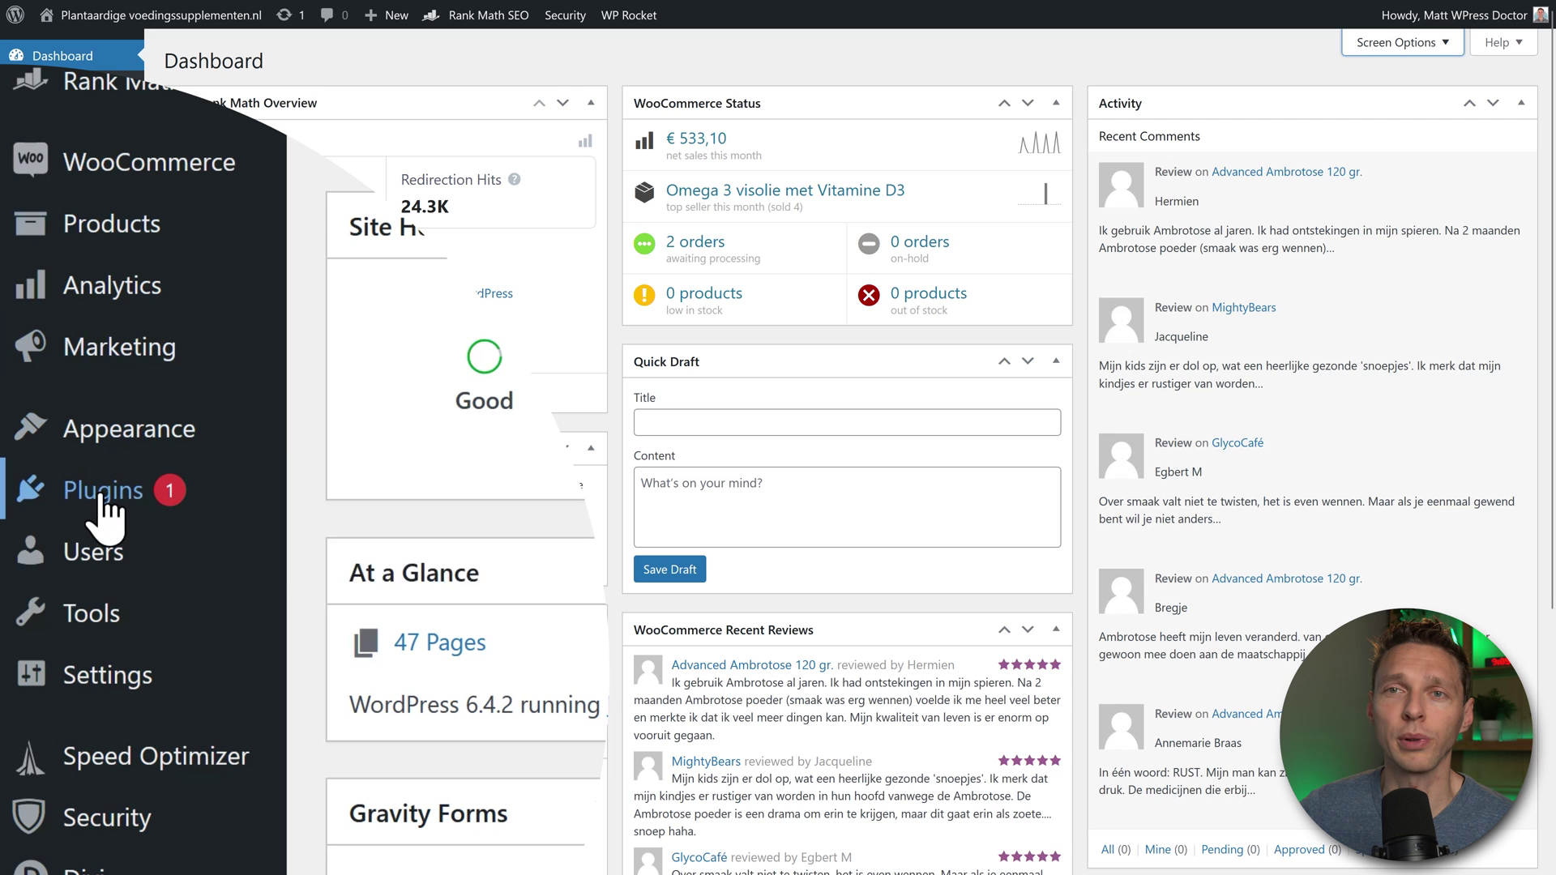
Step: Search the plugin directory for 'instawp', then install and activate InstaWP Connect
mouse_move(122, 592)
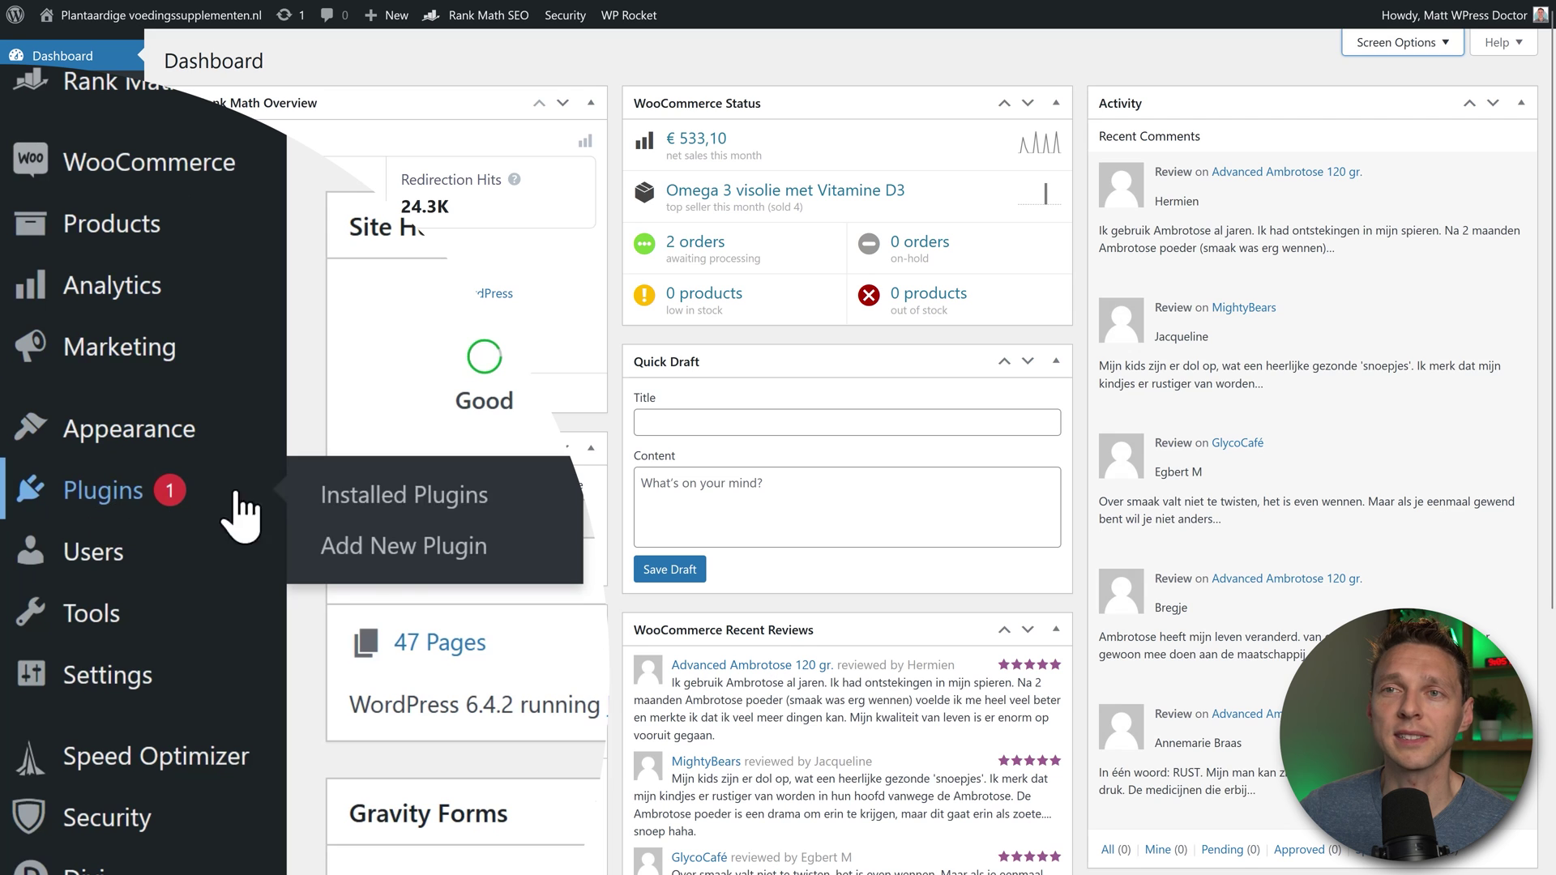
click(437, 555)
click(1349, 101)
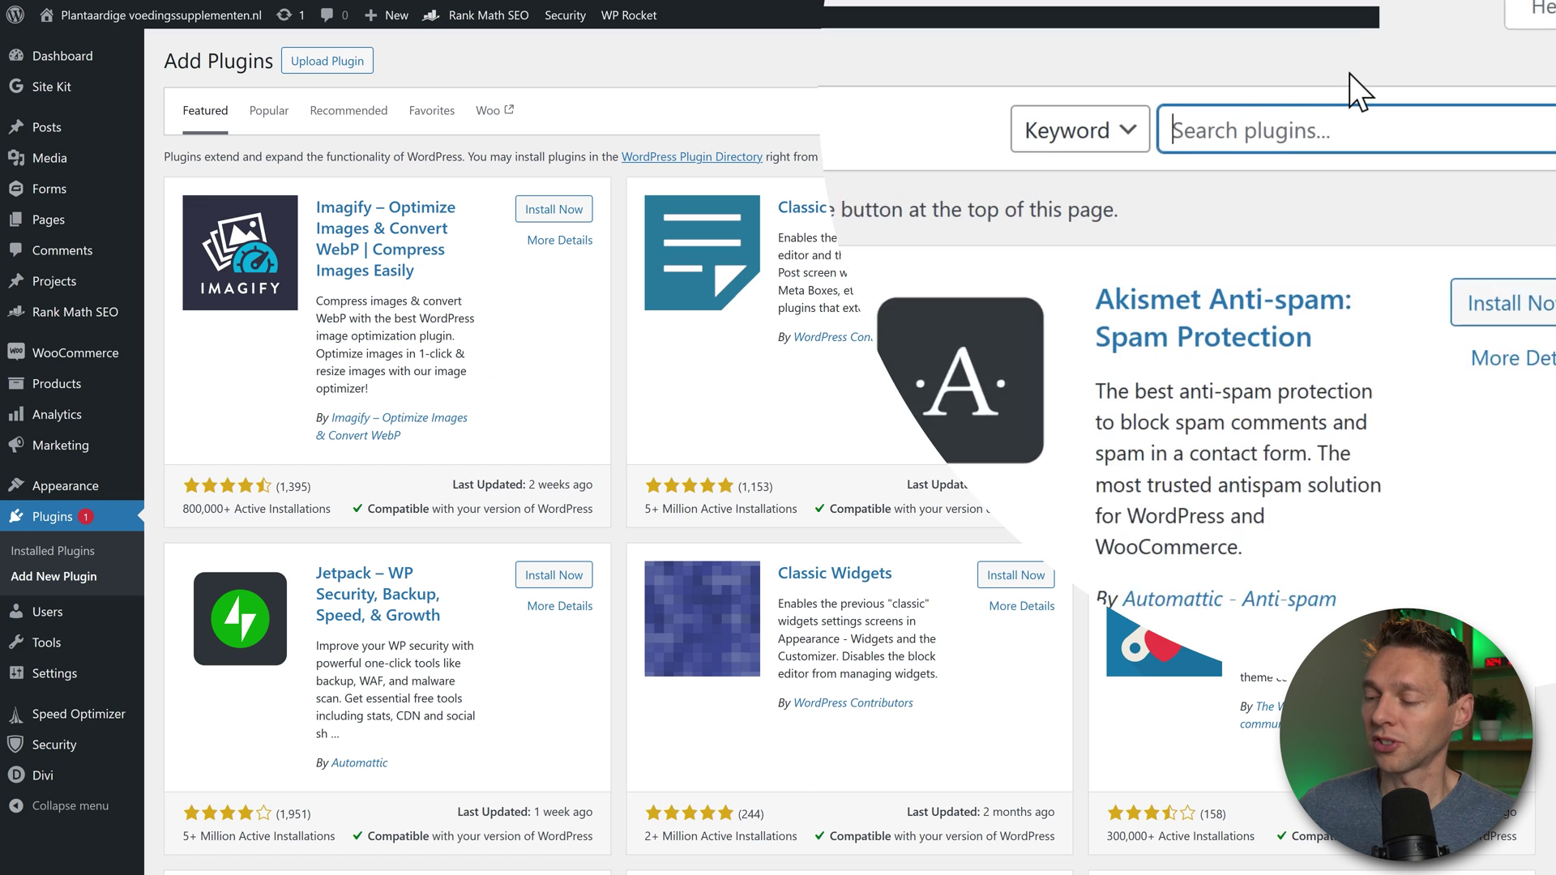
text(instawp)
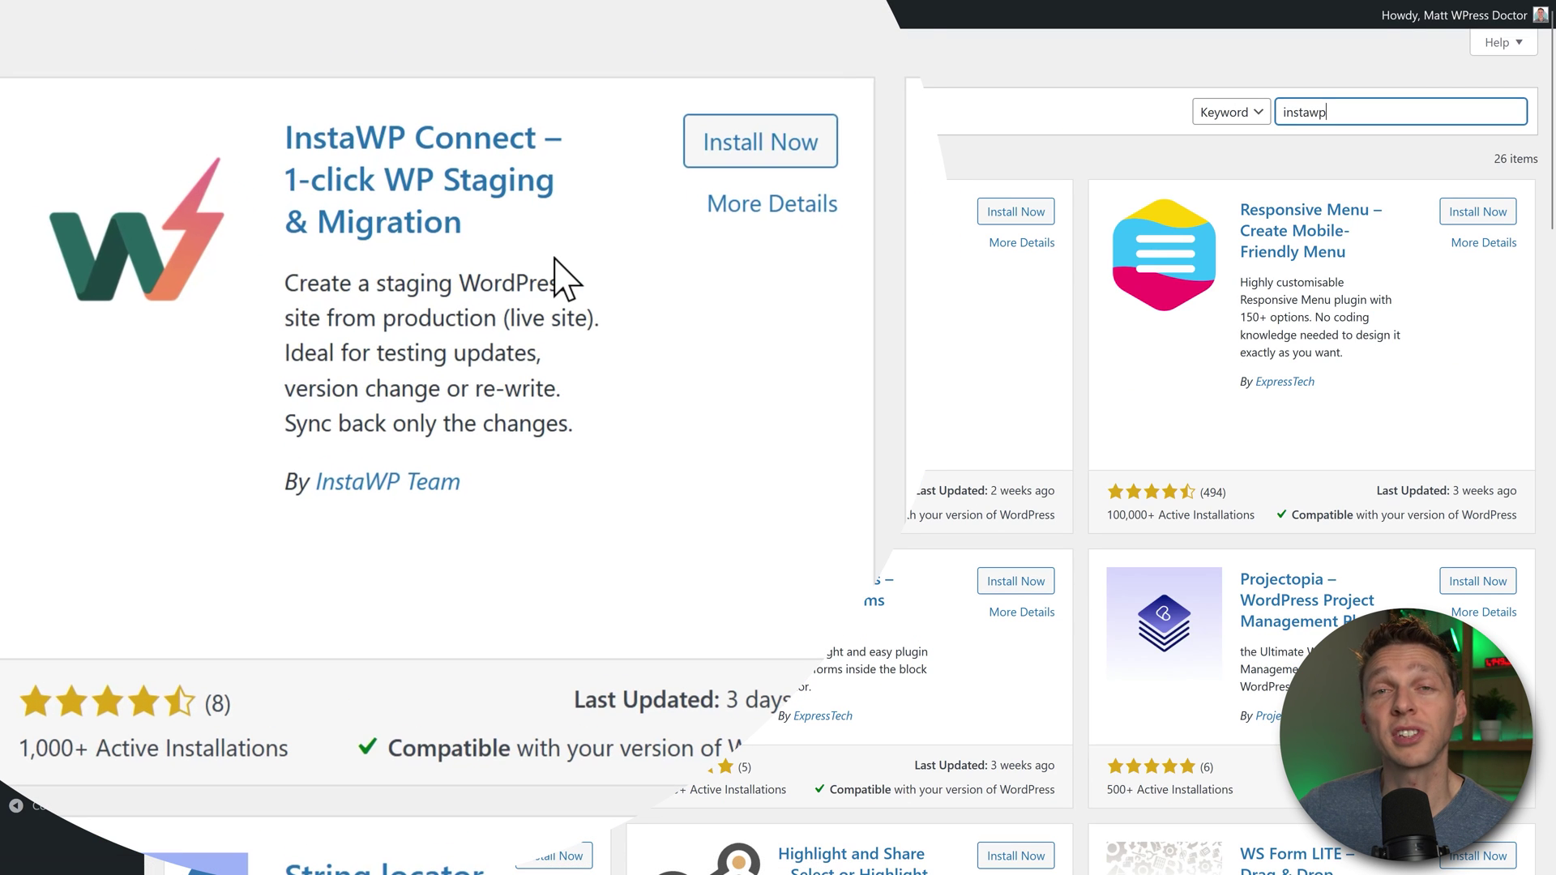
click(770, 158)
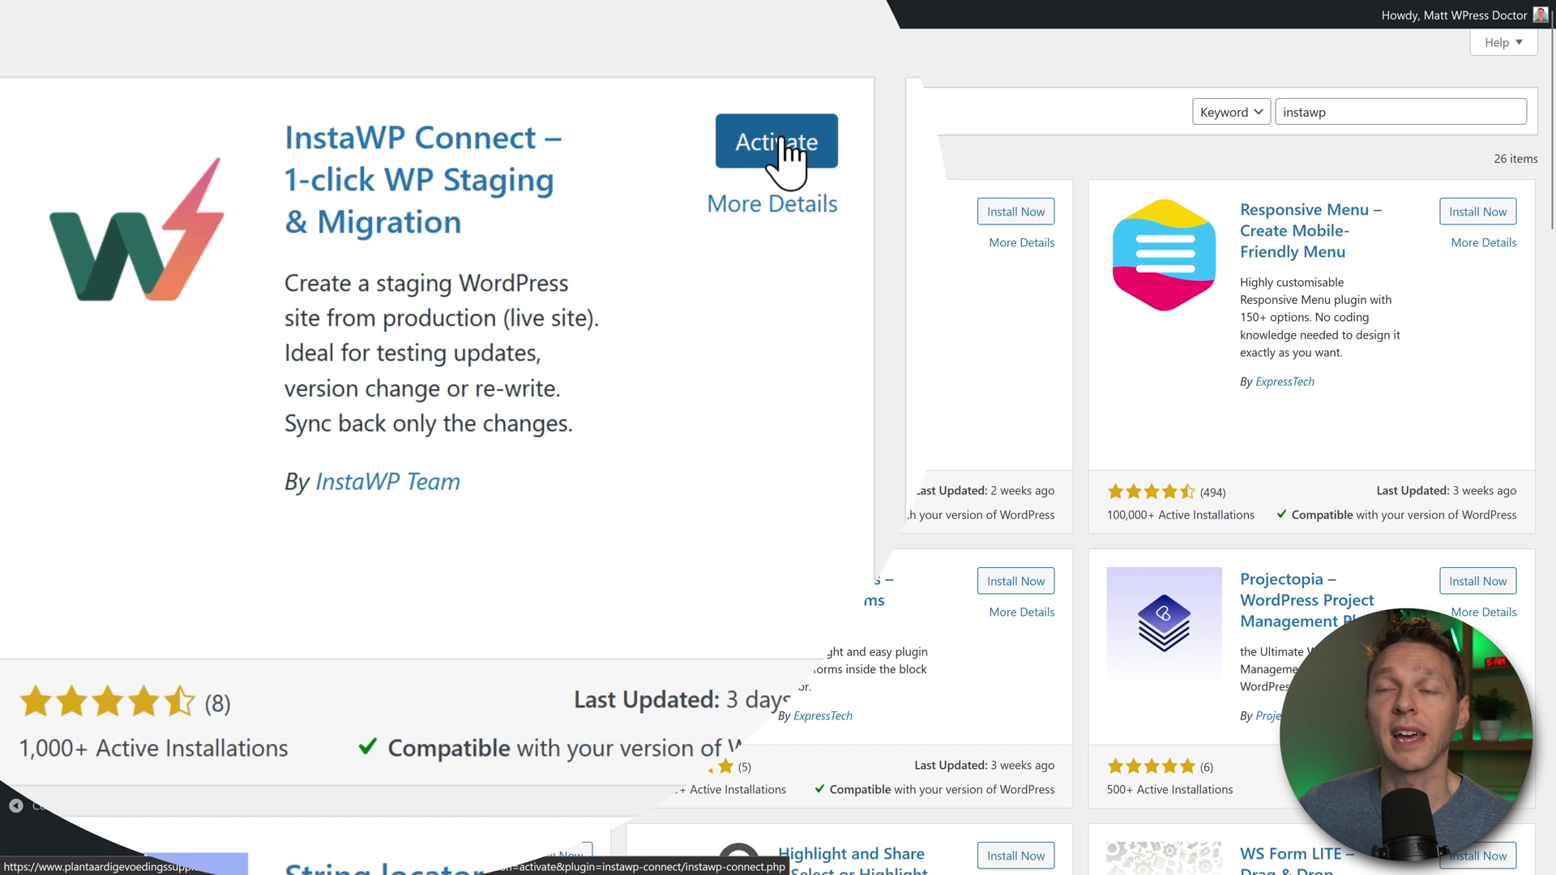
click(776, 145)
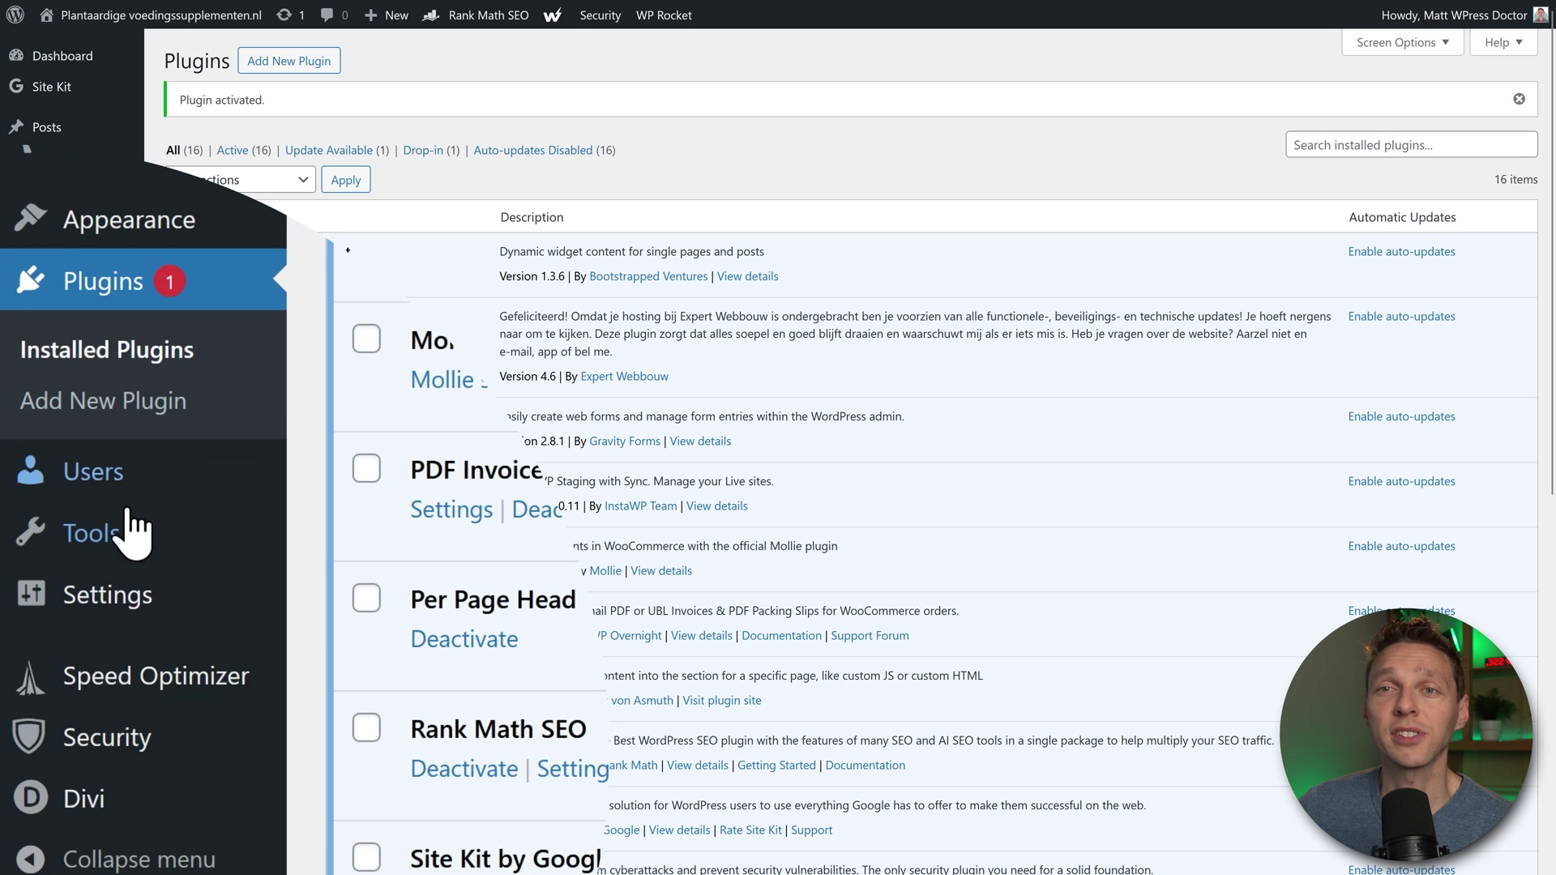
mouse_move(126, 537)
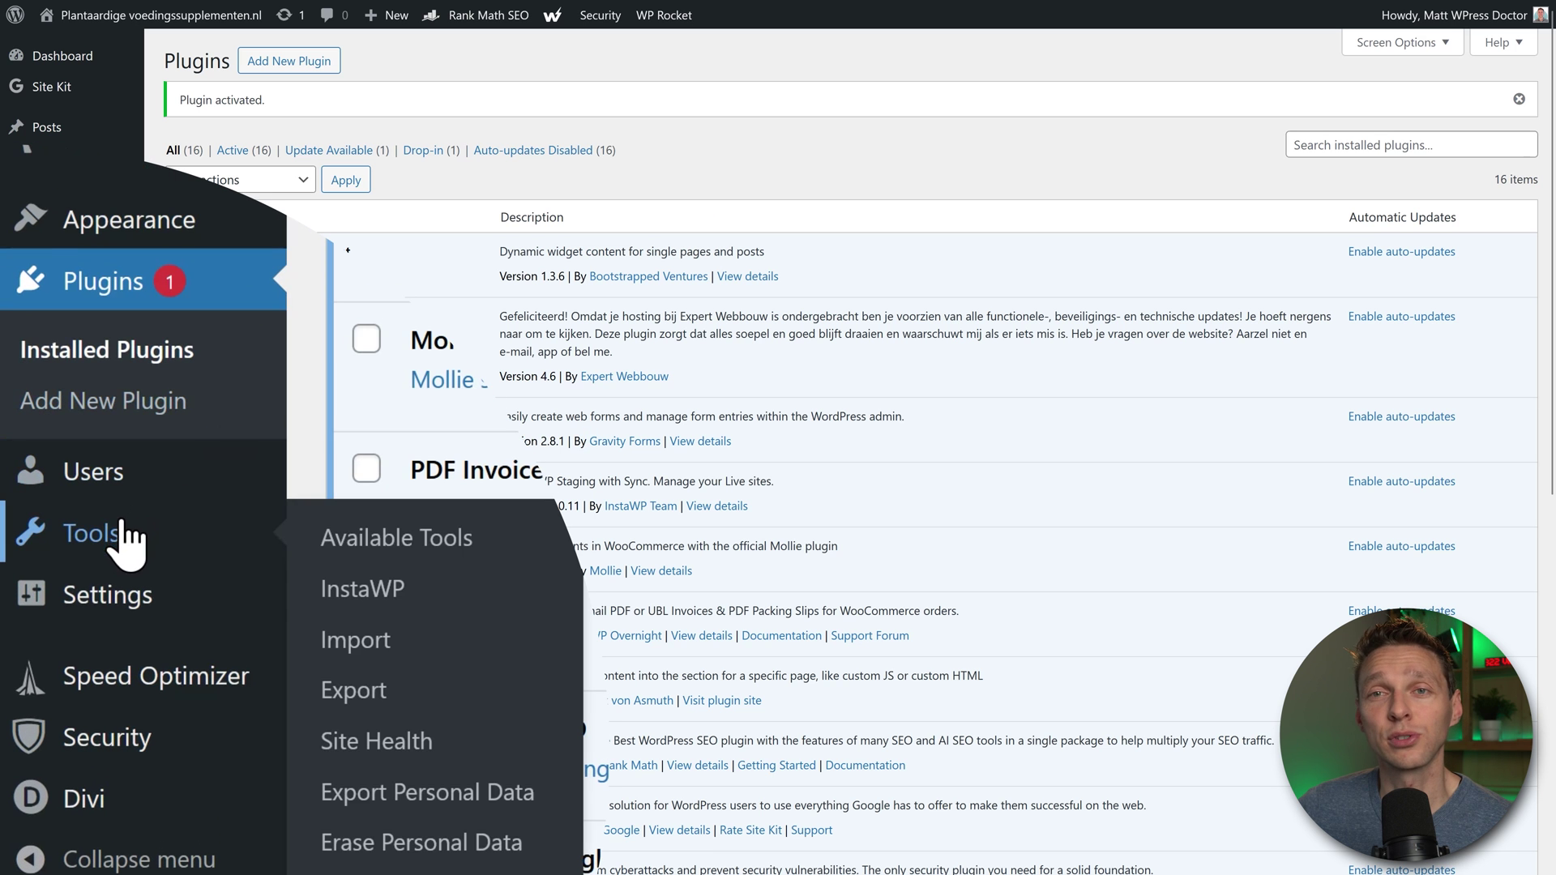
Step: Connect the site to InstaWP from Tools > InstaWP and approve read-write access
click(442, 606)
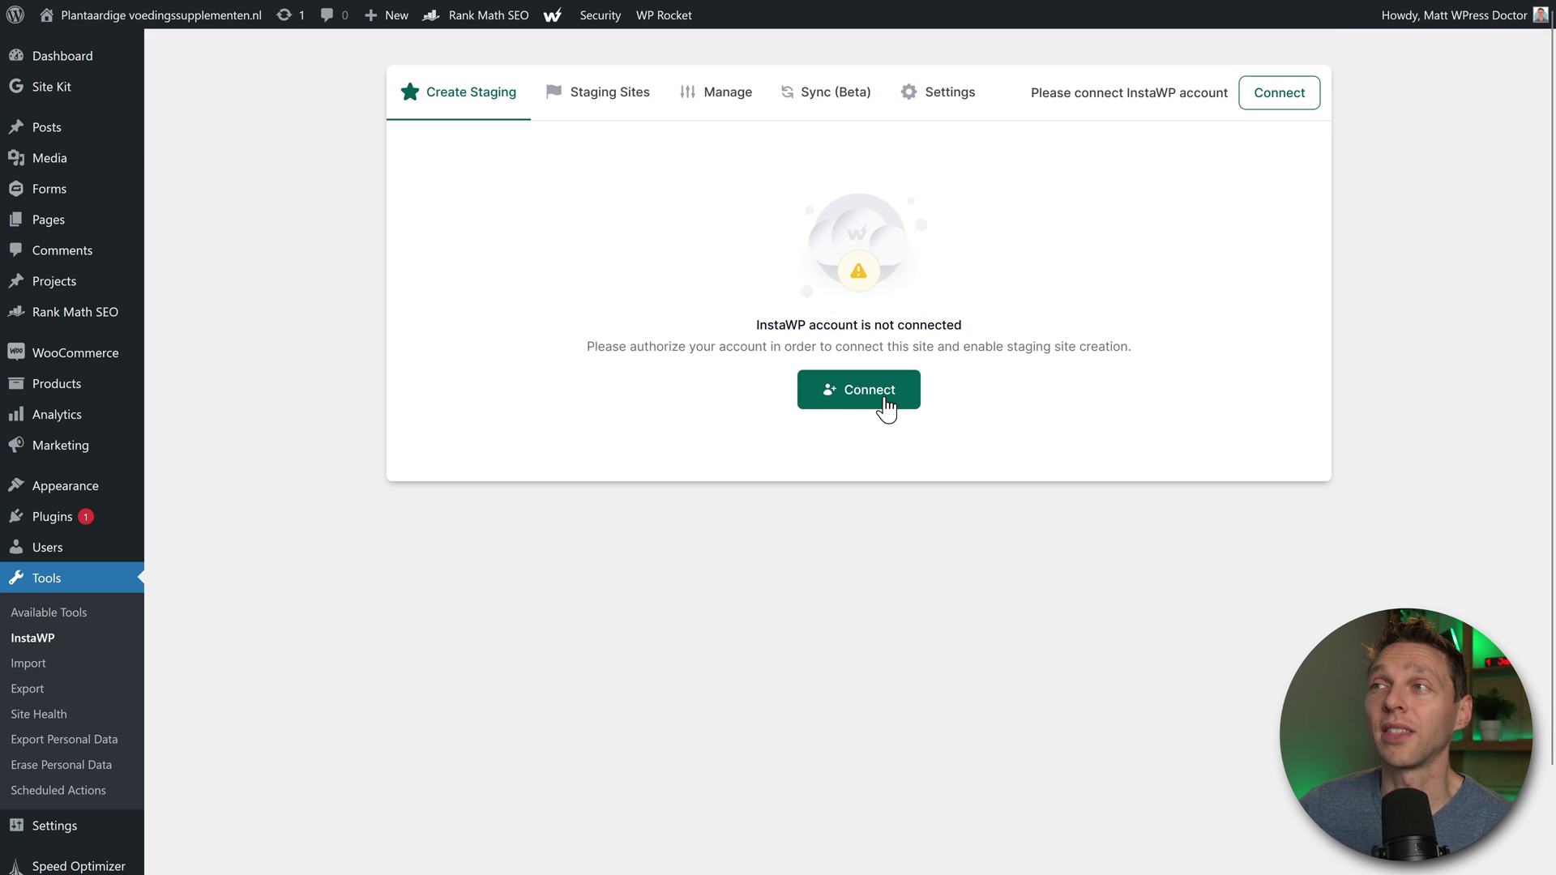
click(864, 405)
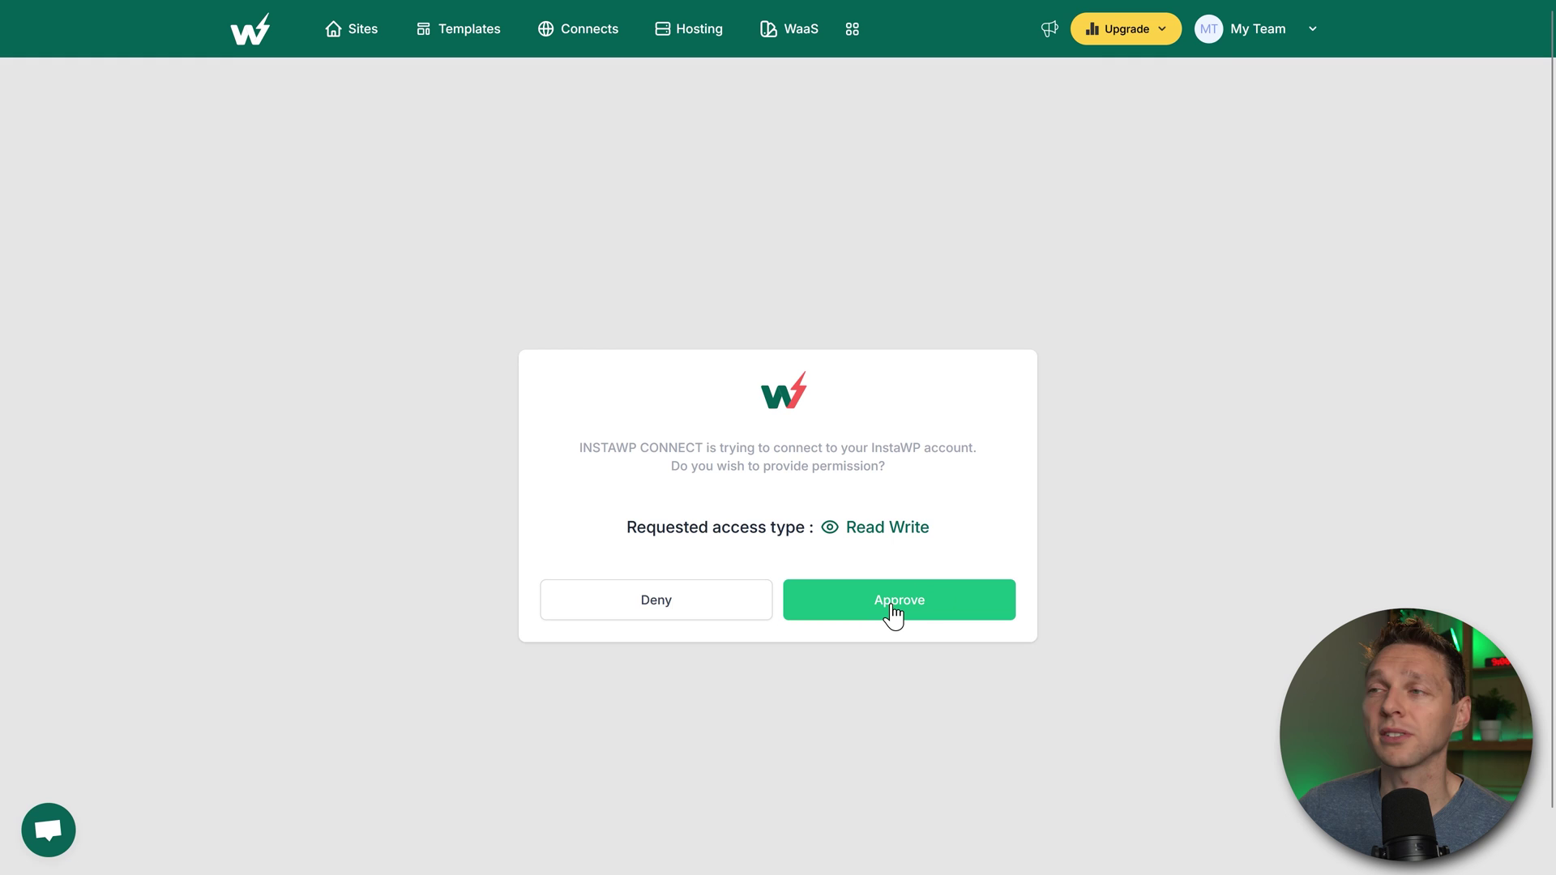
click(893, 614)
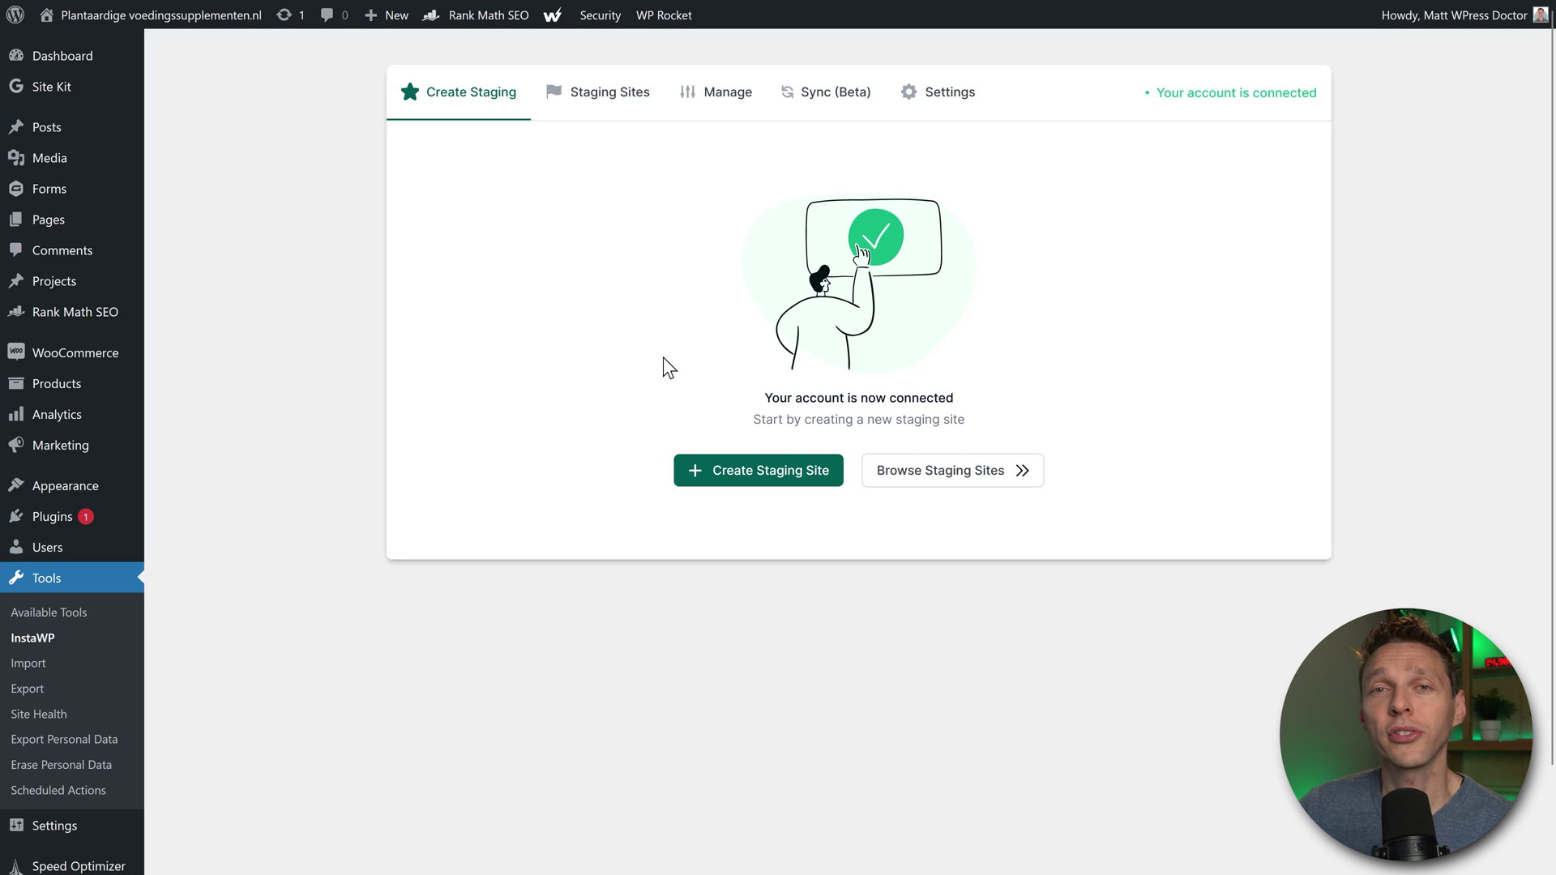
Step: Whitelist InstaWP's IP and build an exact full-copy staging site, skipping exclusions
click(771, 485)
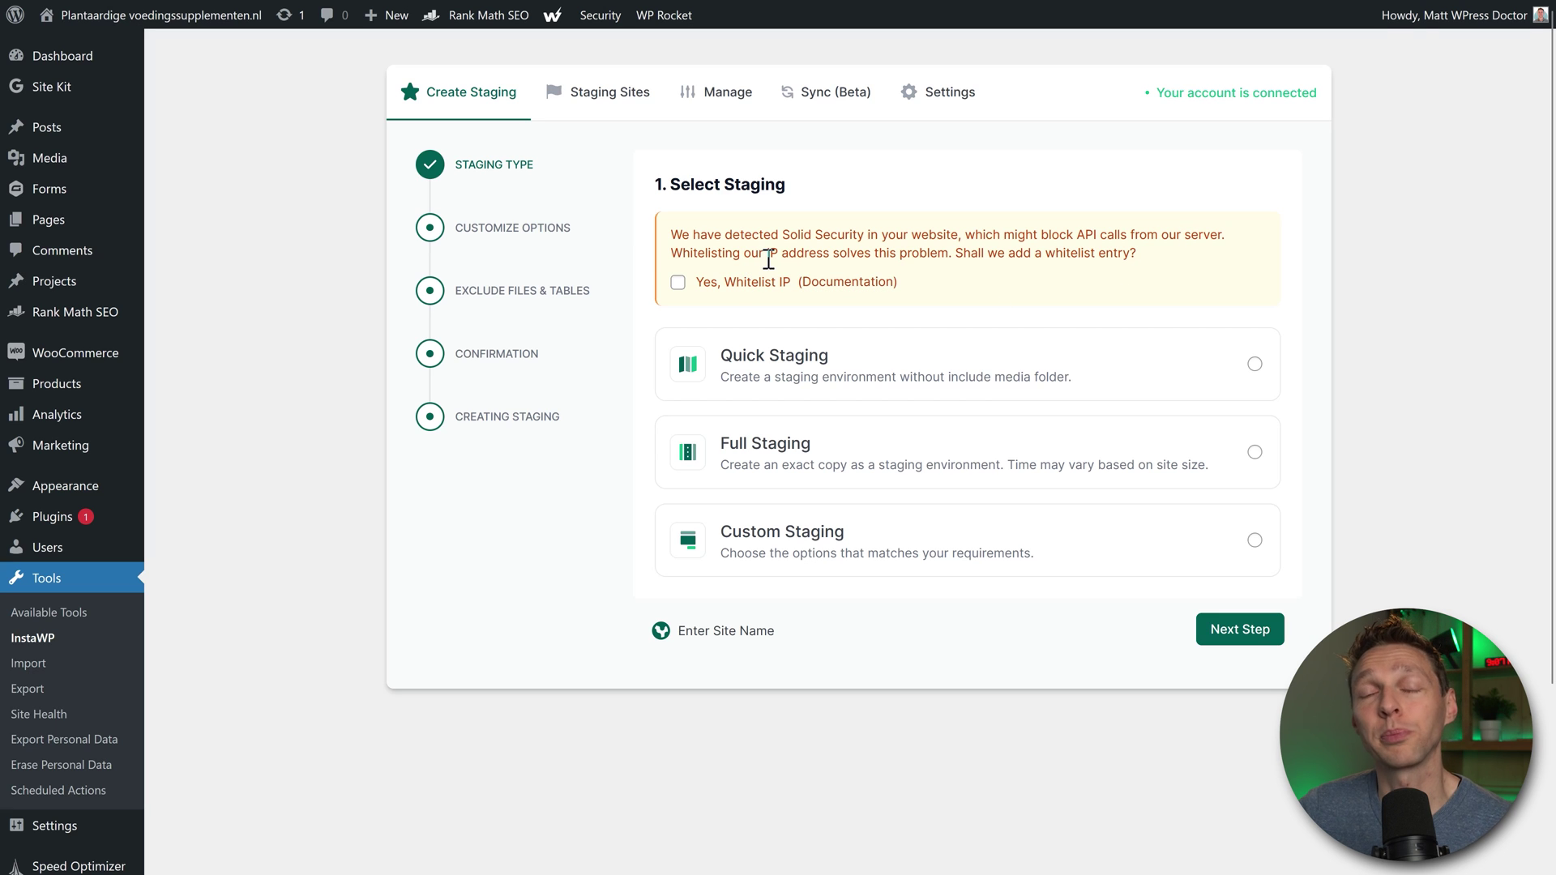
click(678, 284)
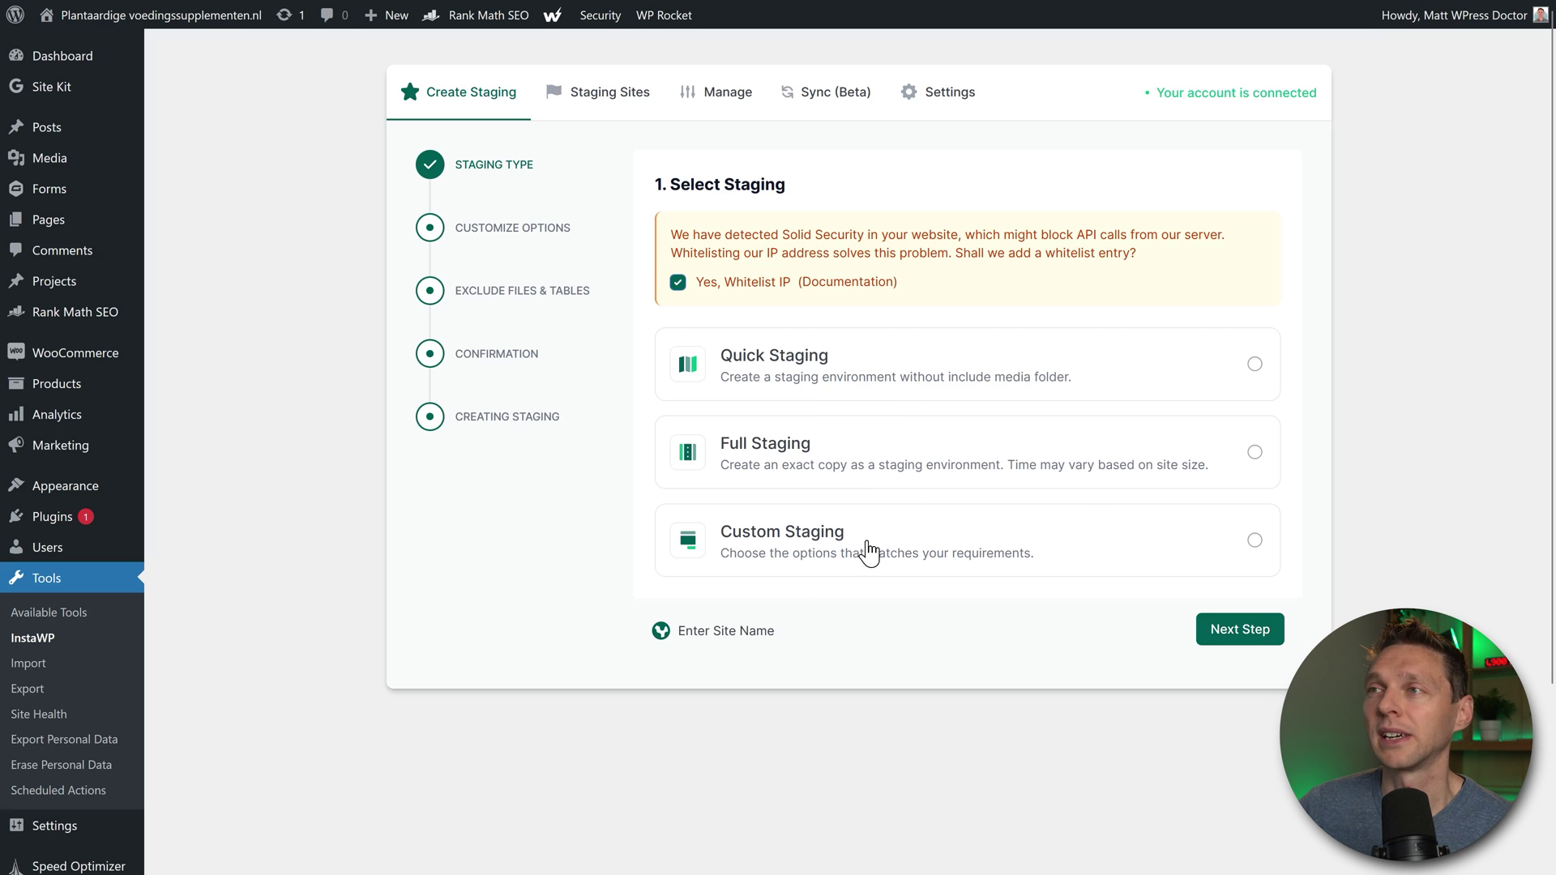
click(1086, 478)
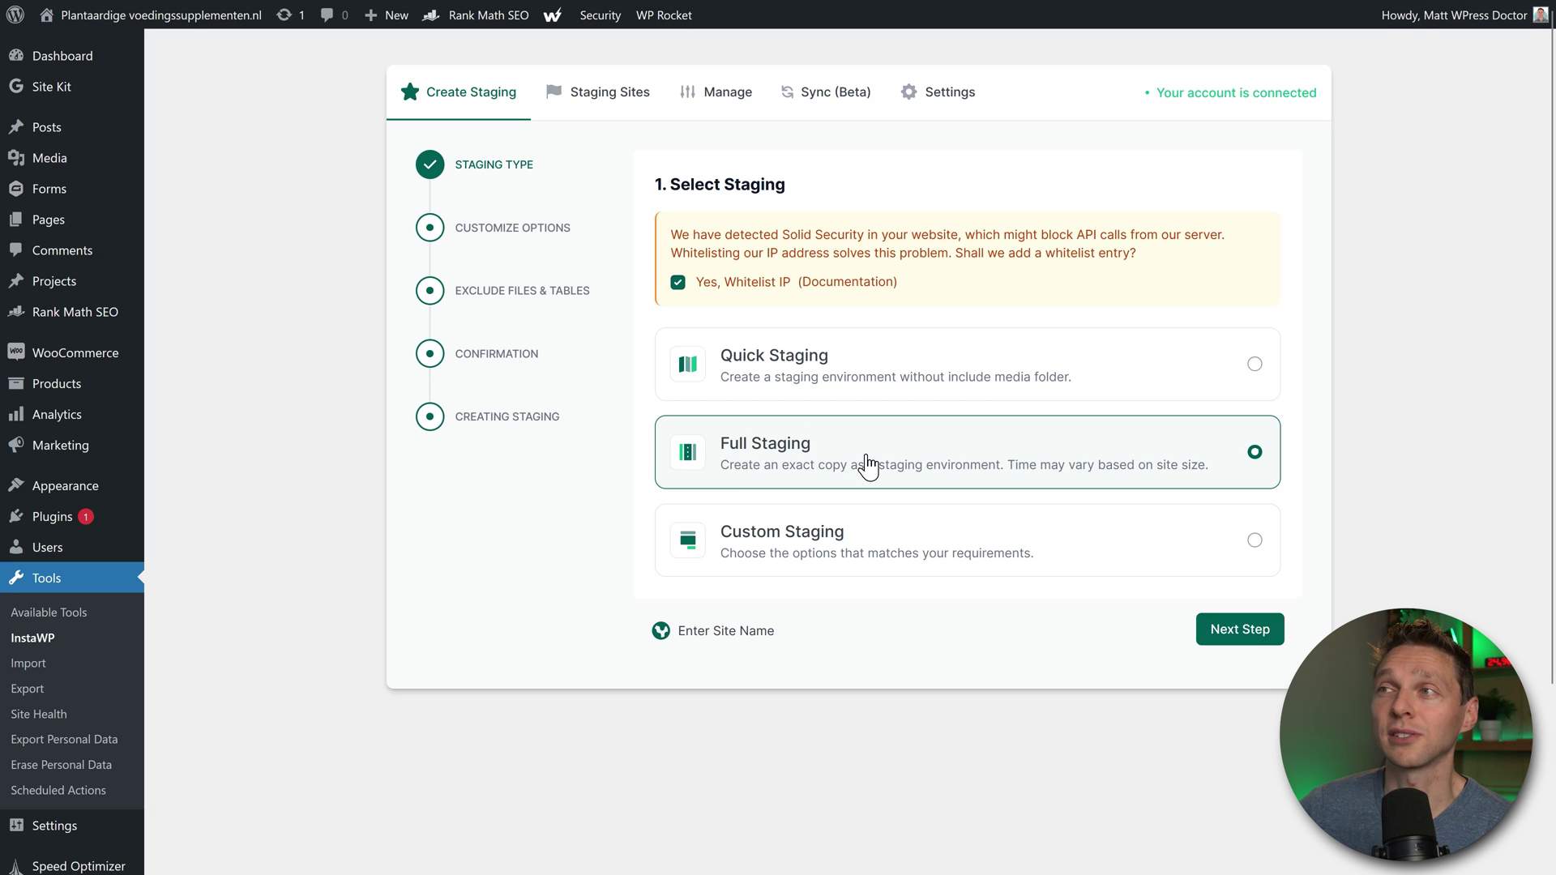
click(1258, 637)
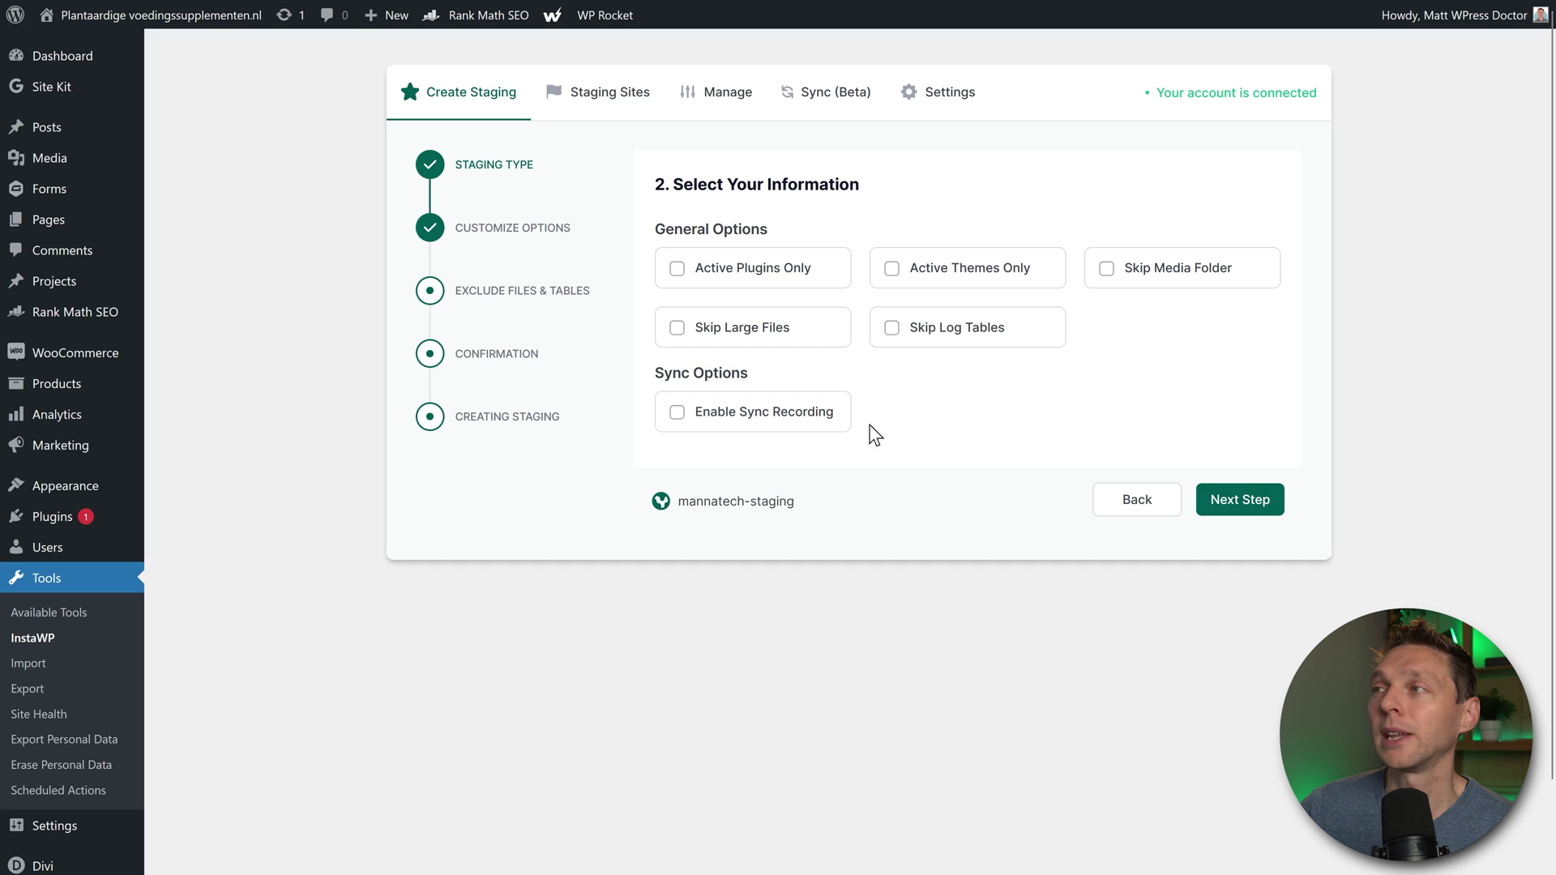
click(1241, 500)
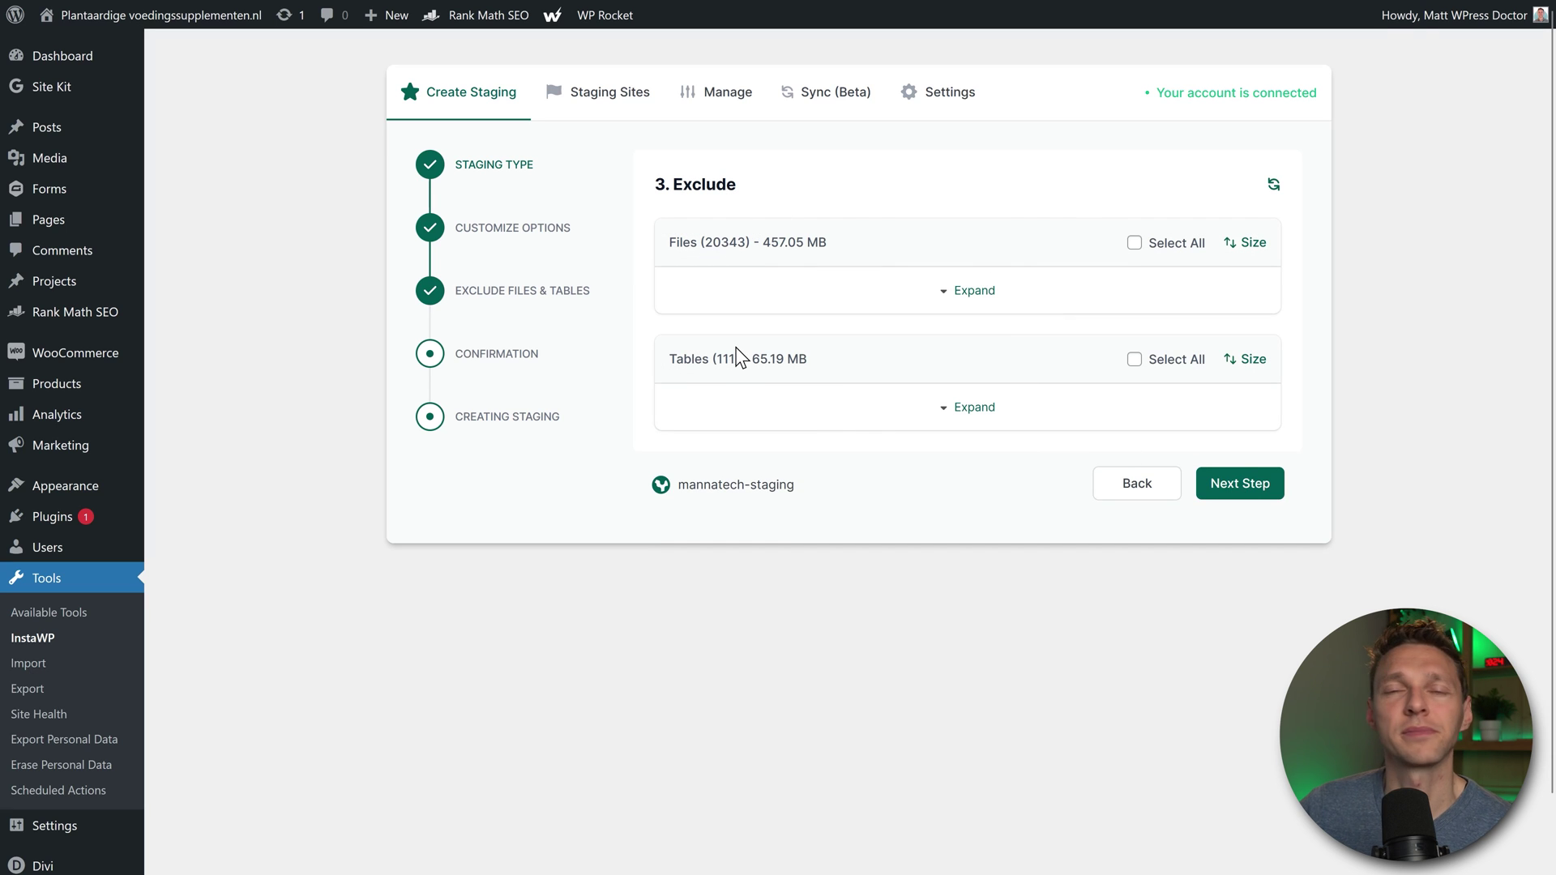
click(1252, 496)
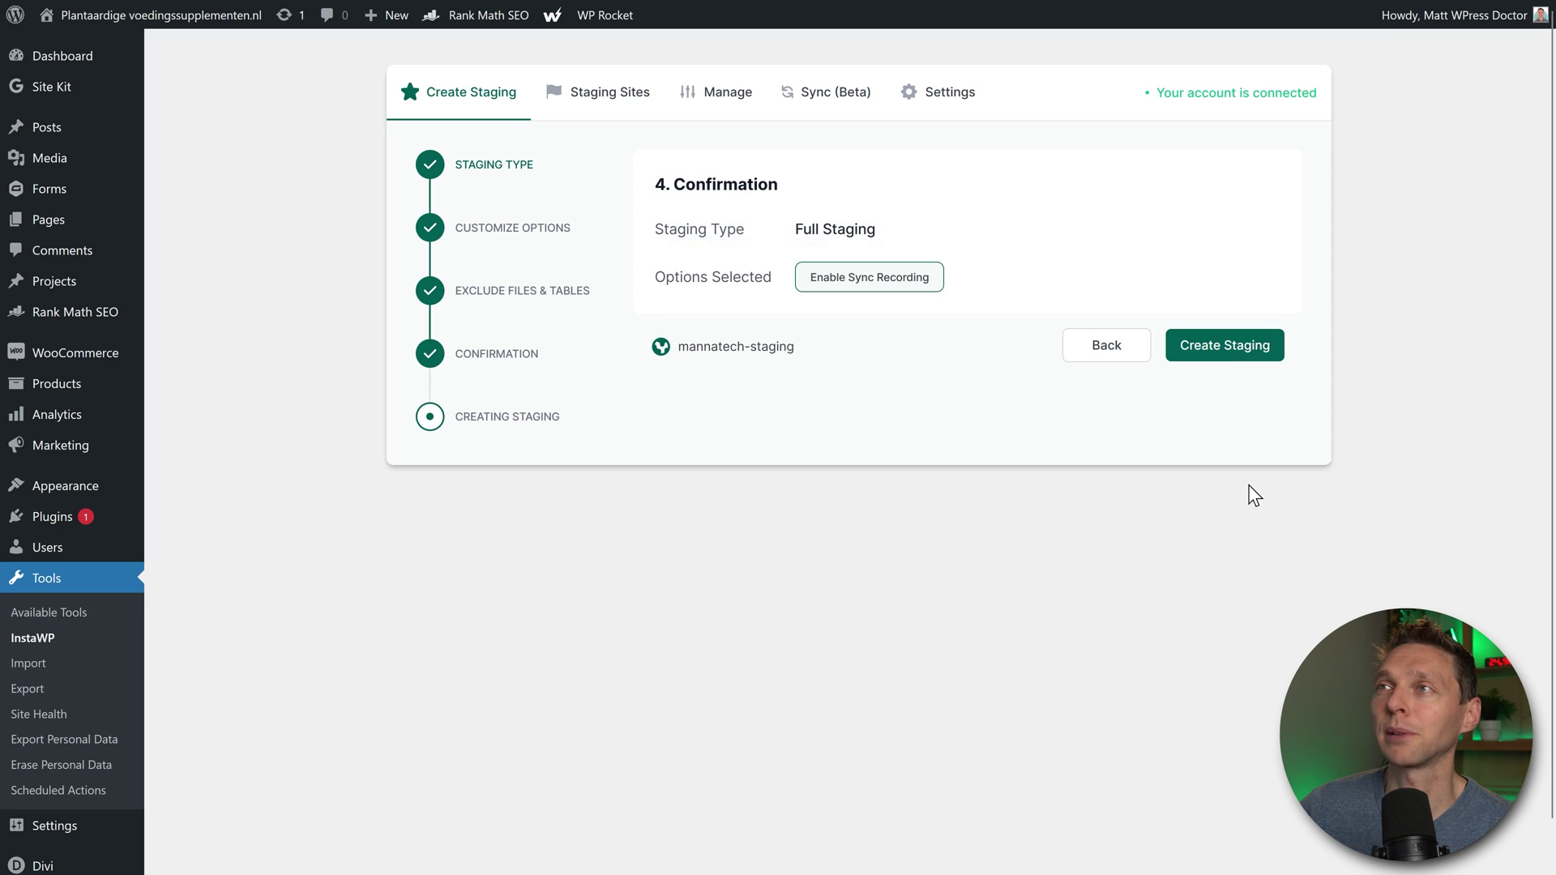
click(1244, 355)
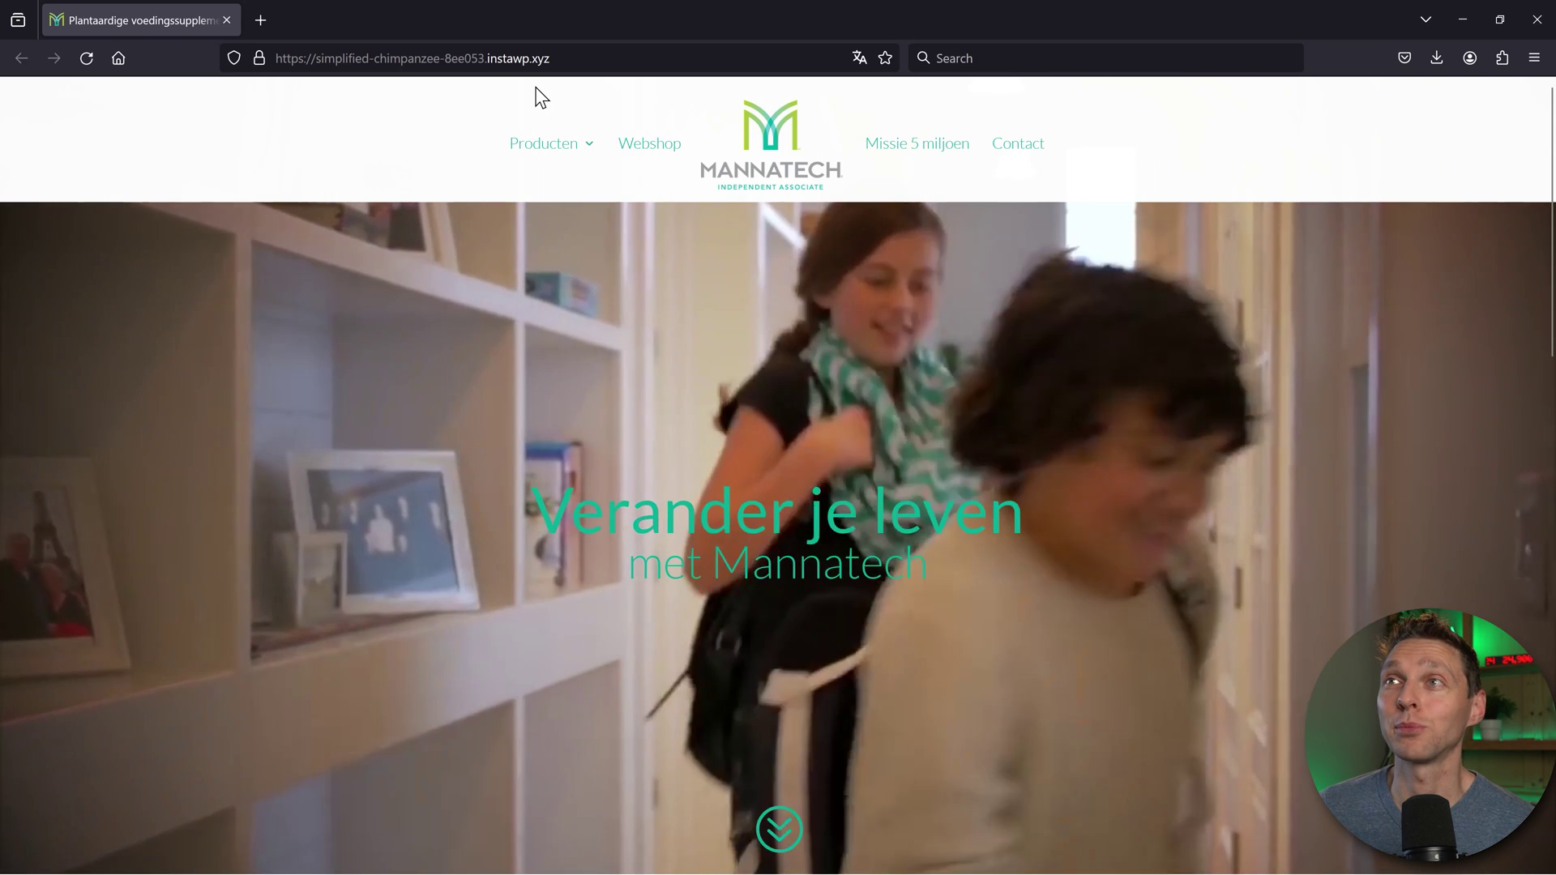
key(F11)
mouse_move(563, 152)
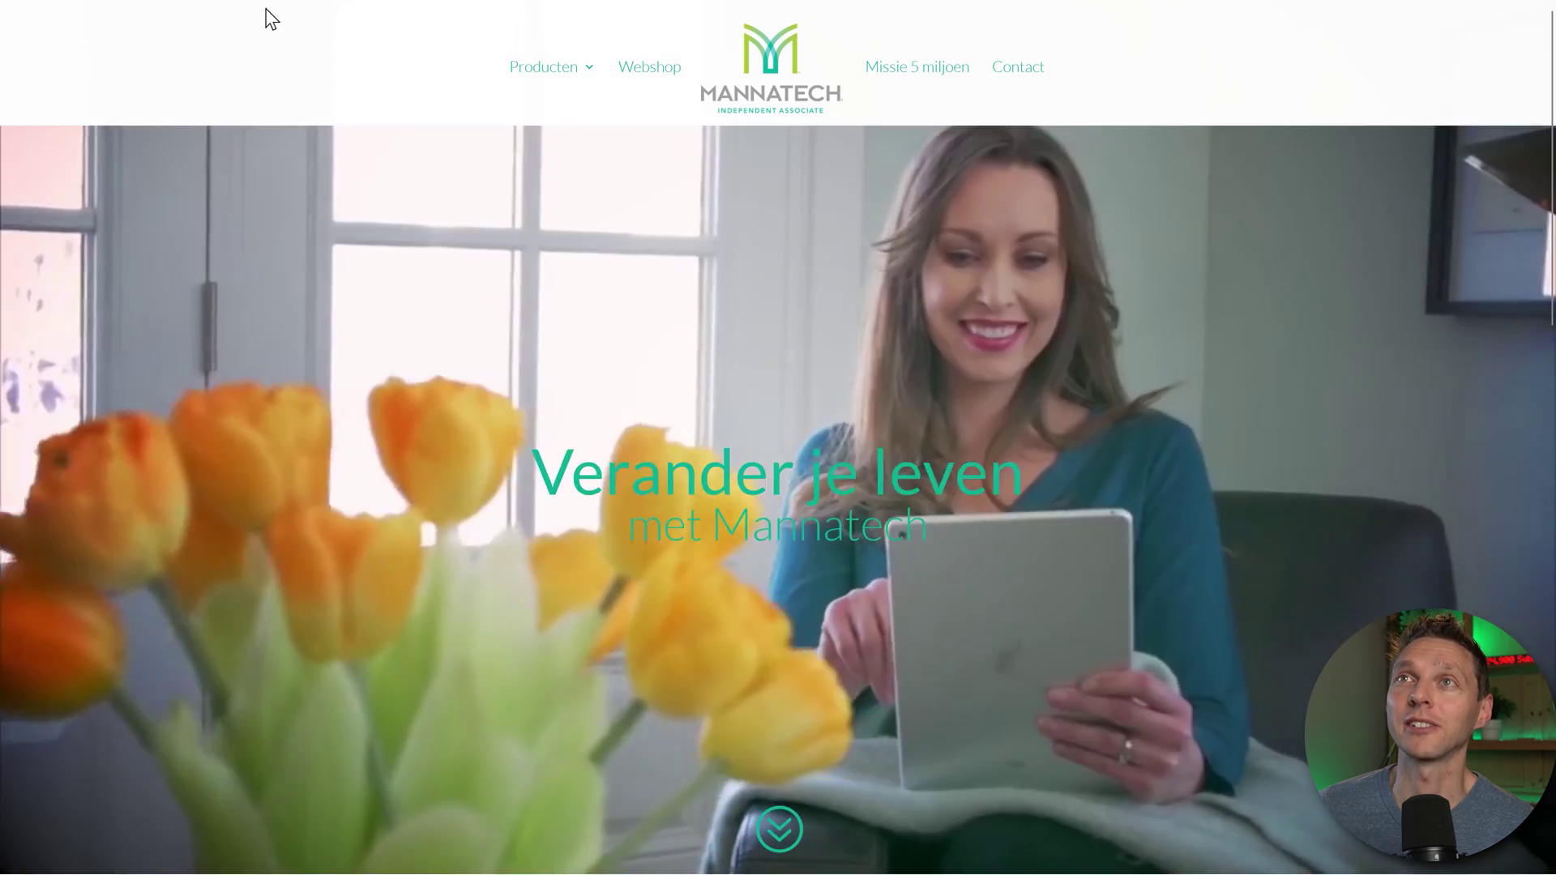
mouse_move(338, 73)
click(423, 58)
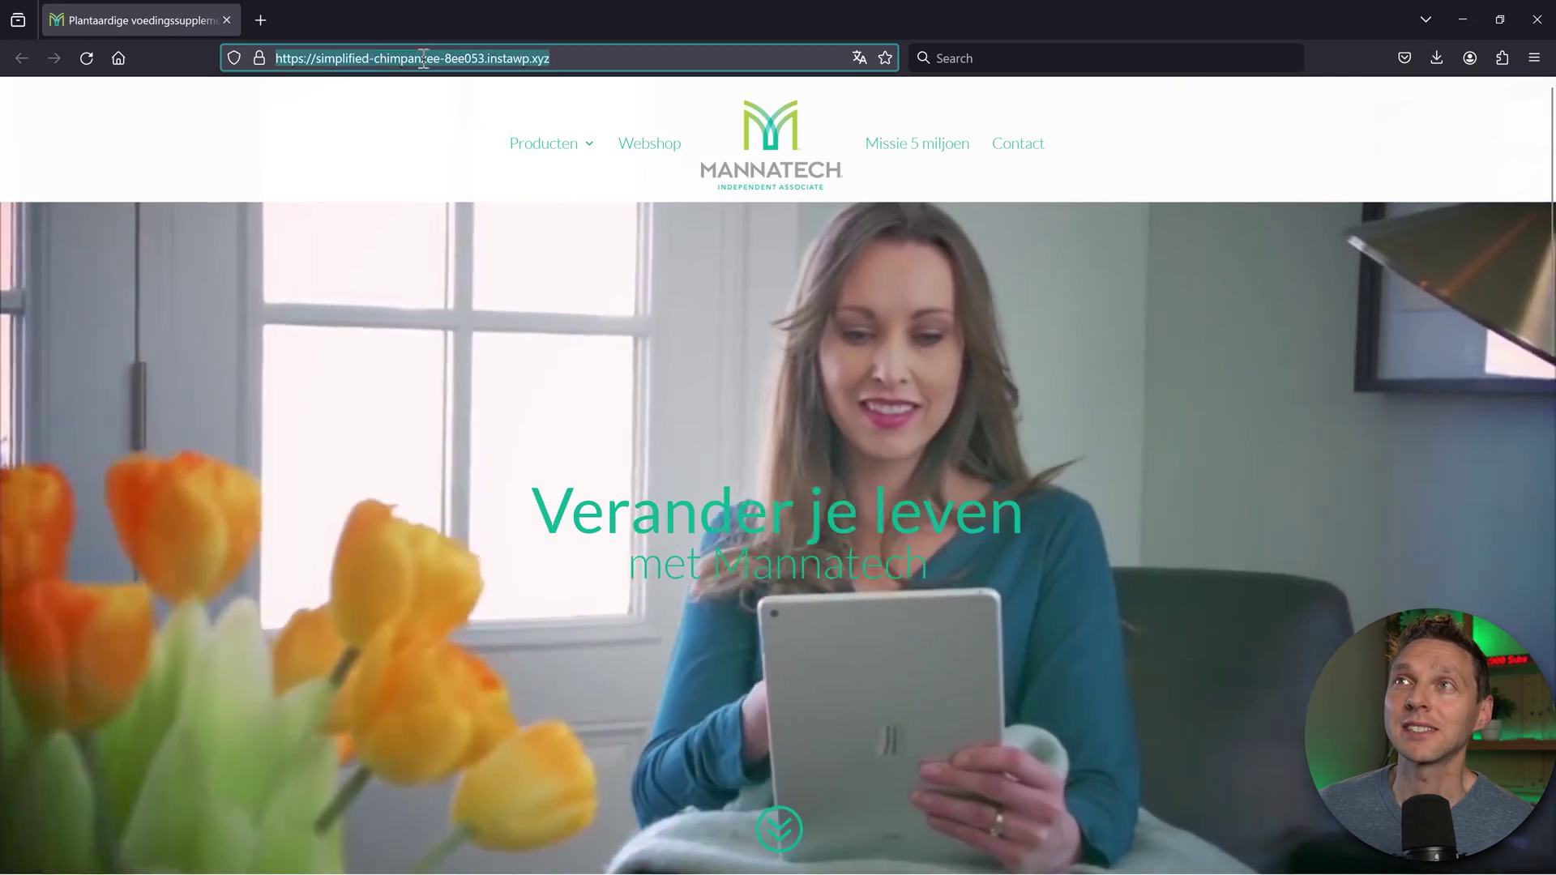
click(611, 58)
drag(551, 59, 489, 59)
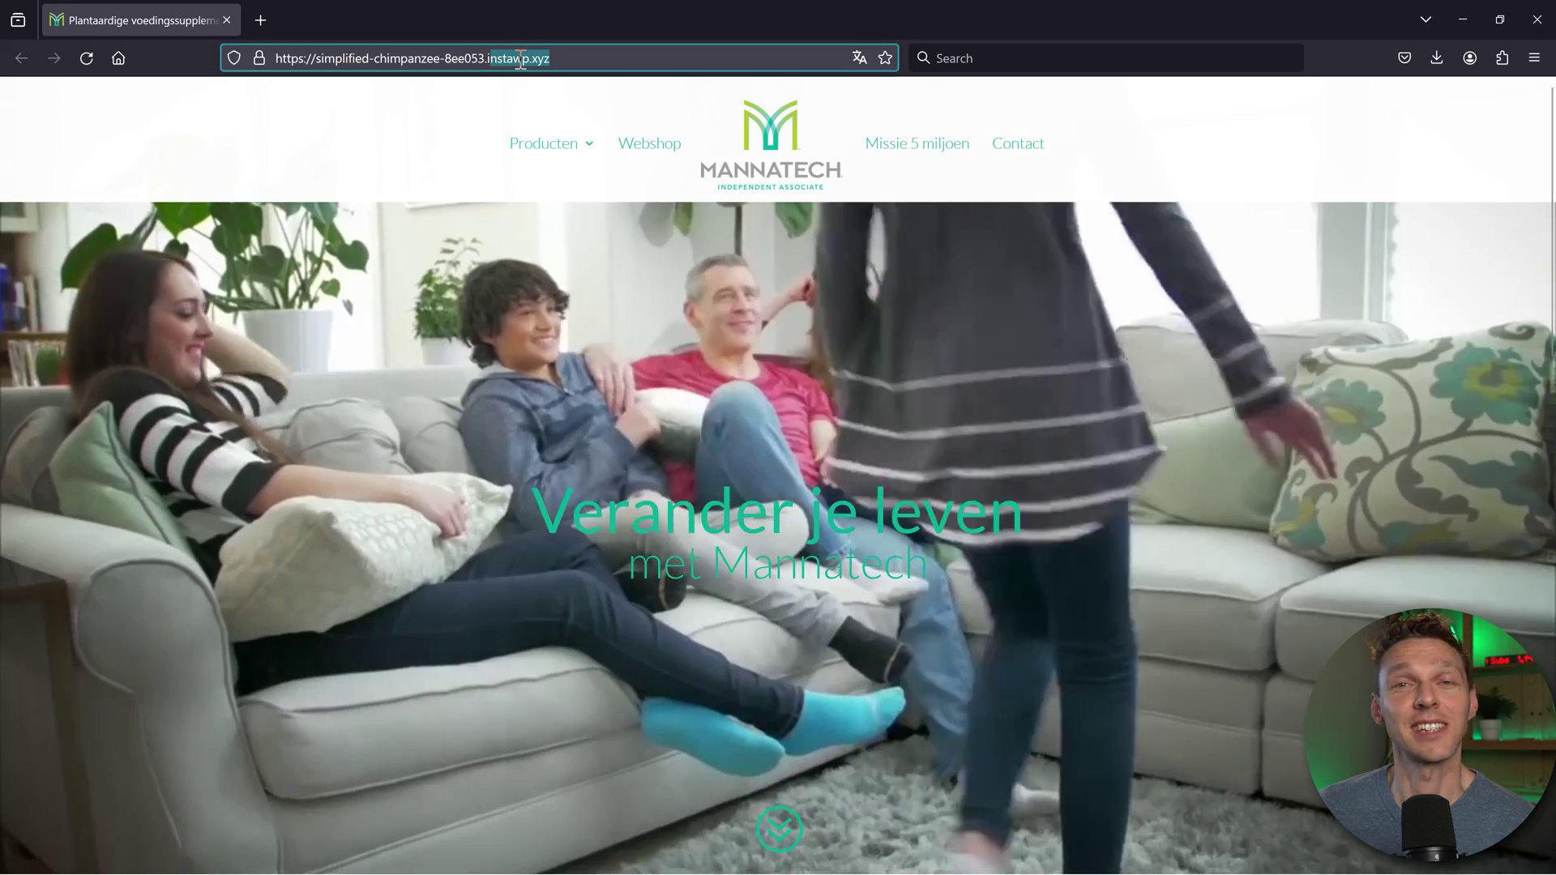
click(540, 59)
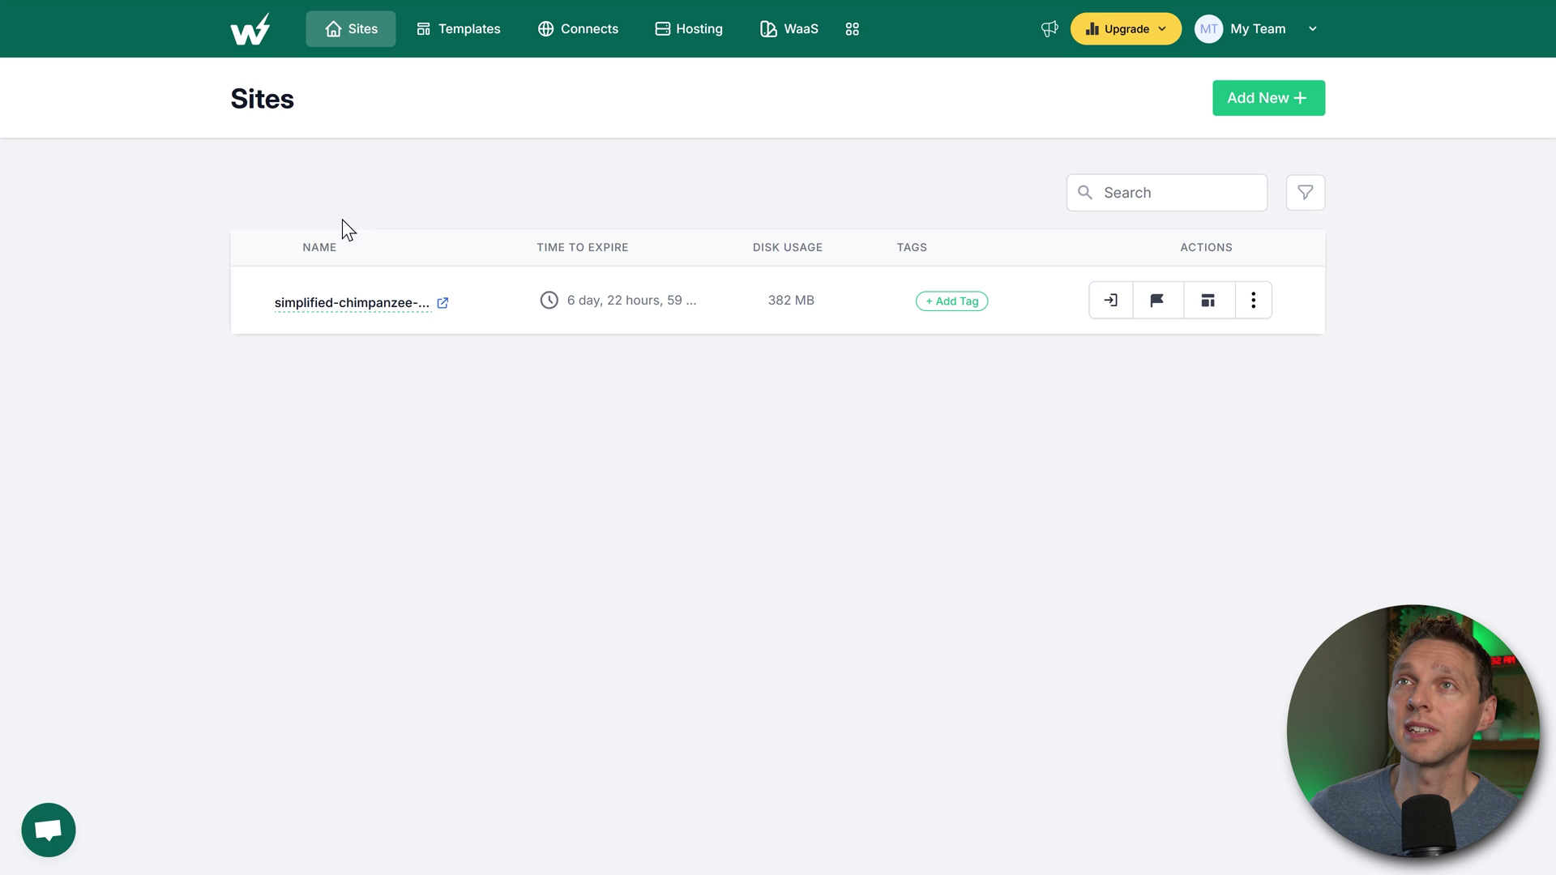
Step: From Connects, list the live site's staging sites and auto-login to the staging copy
mouse_move(320, 316)
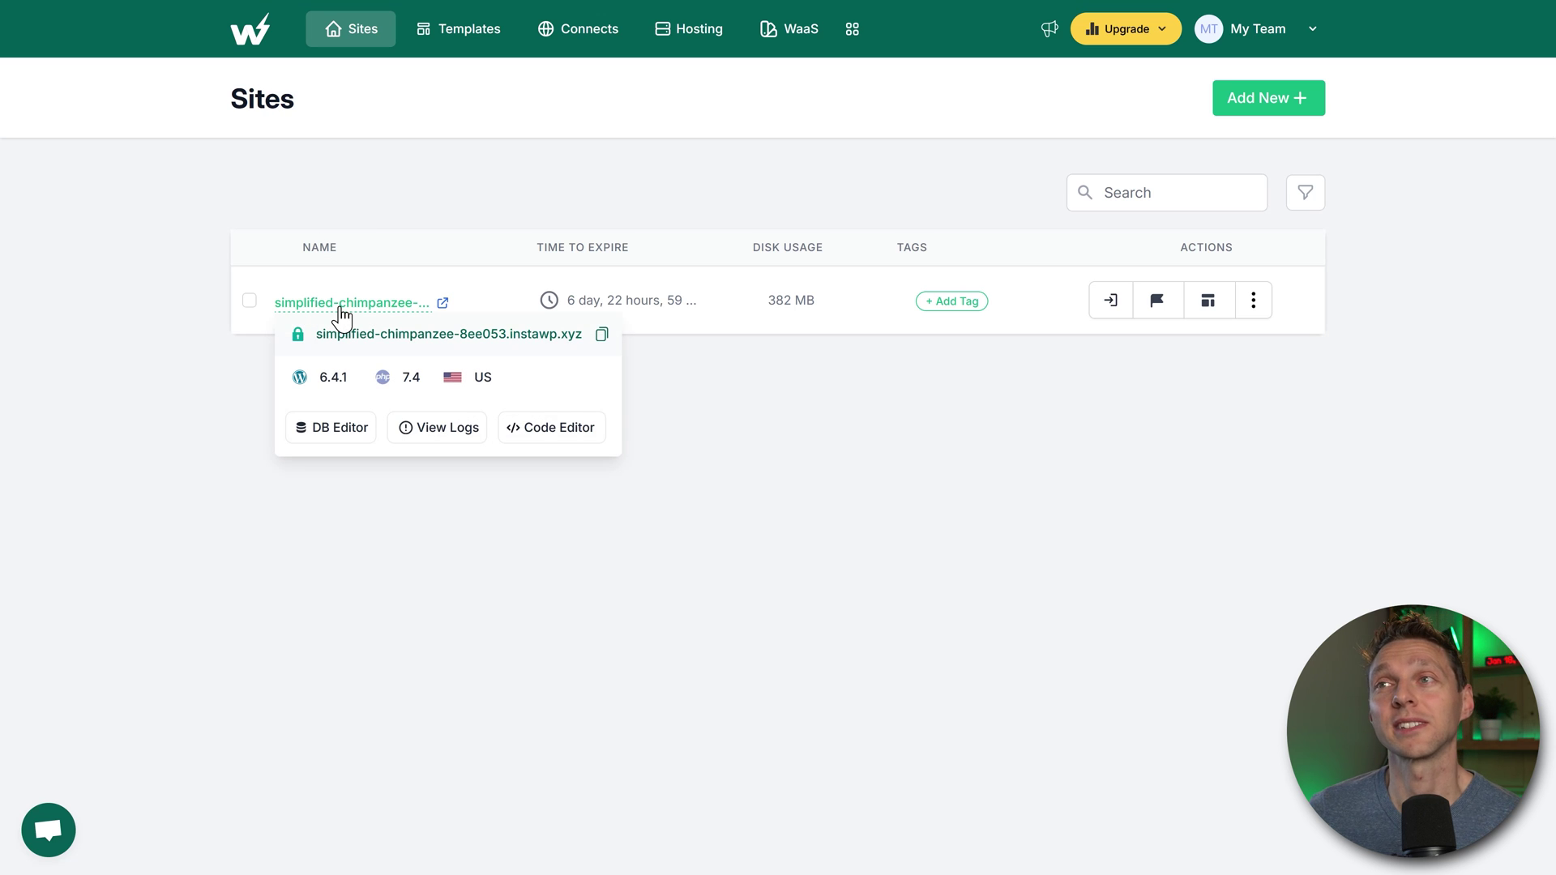
click(571, 31)
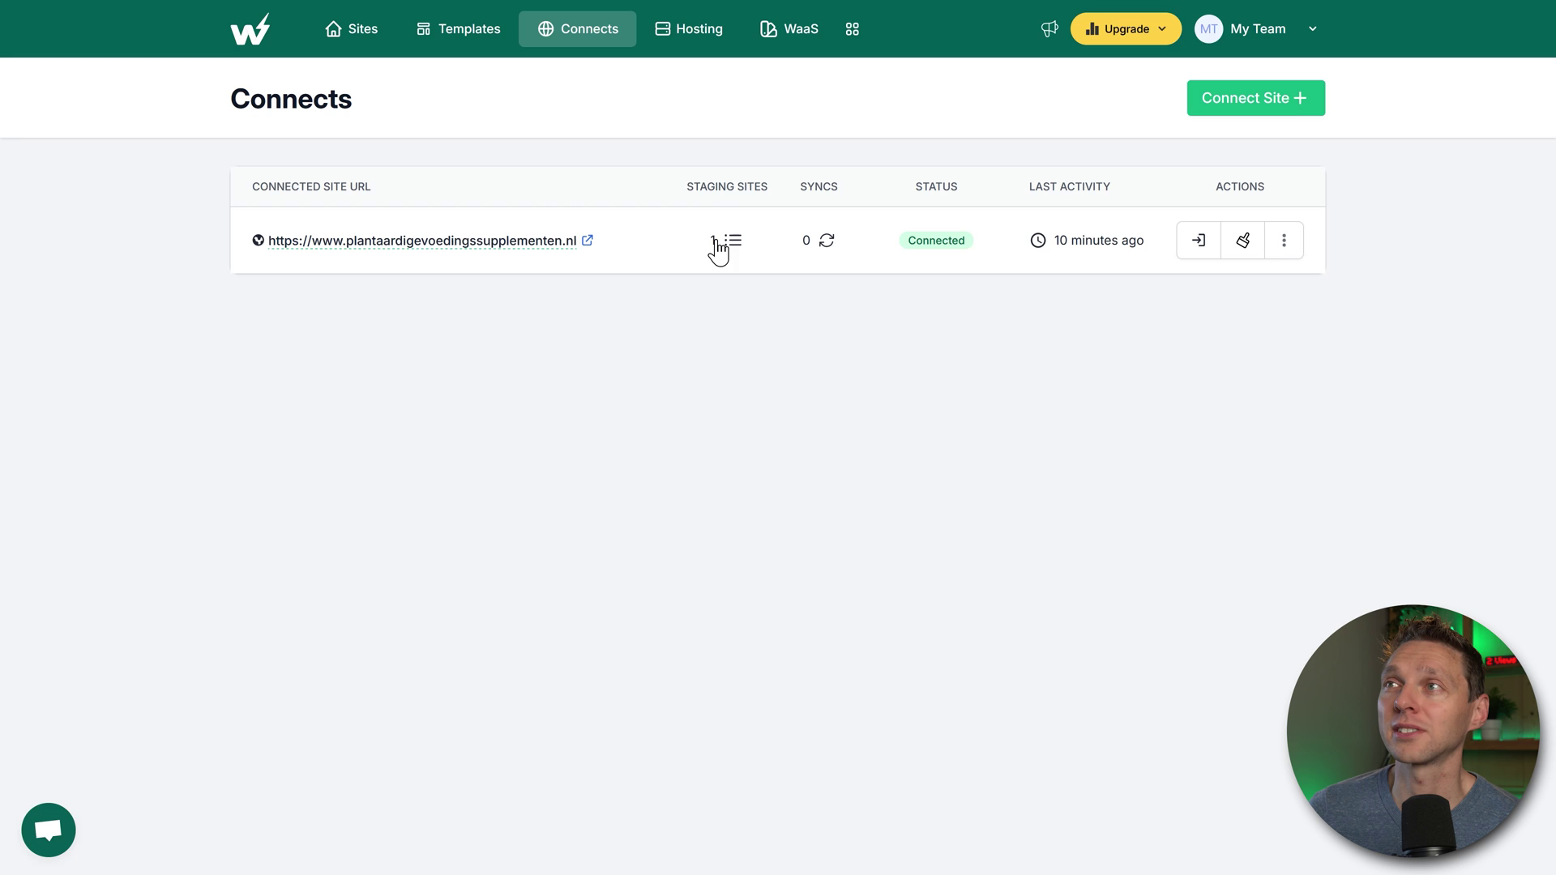
click(732, 243)
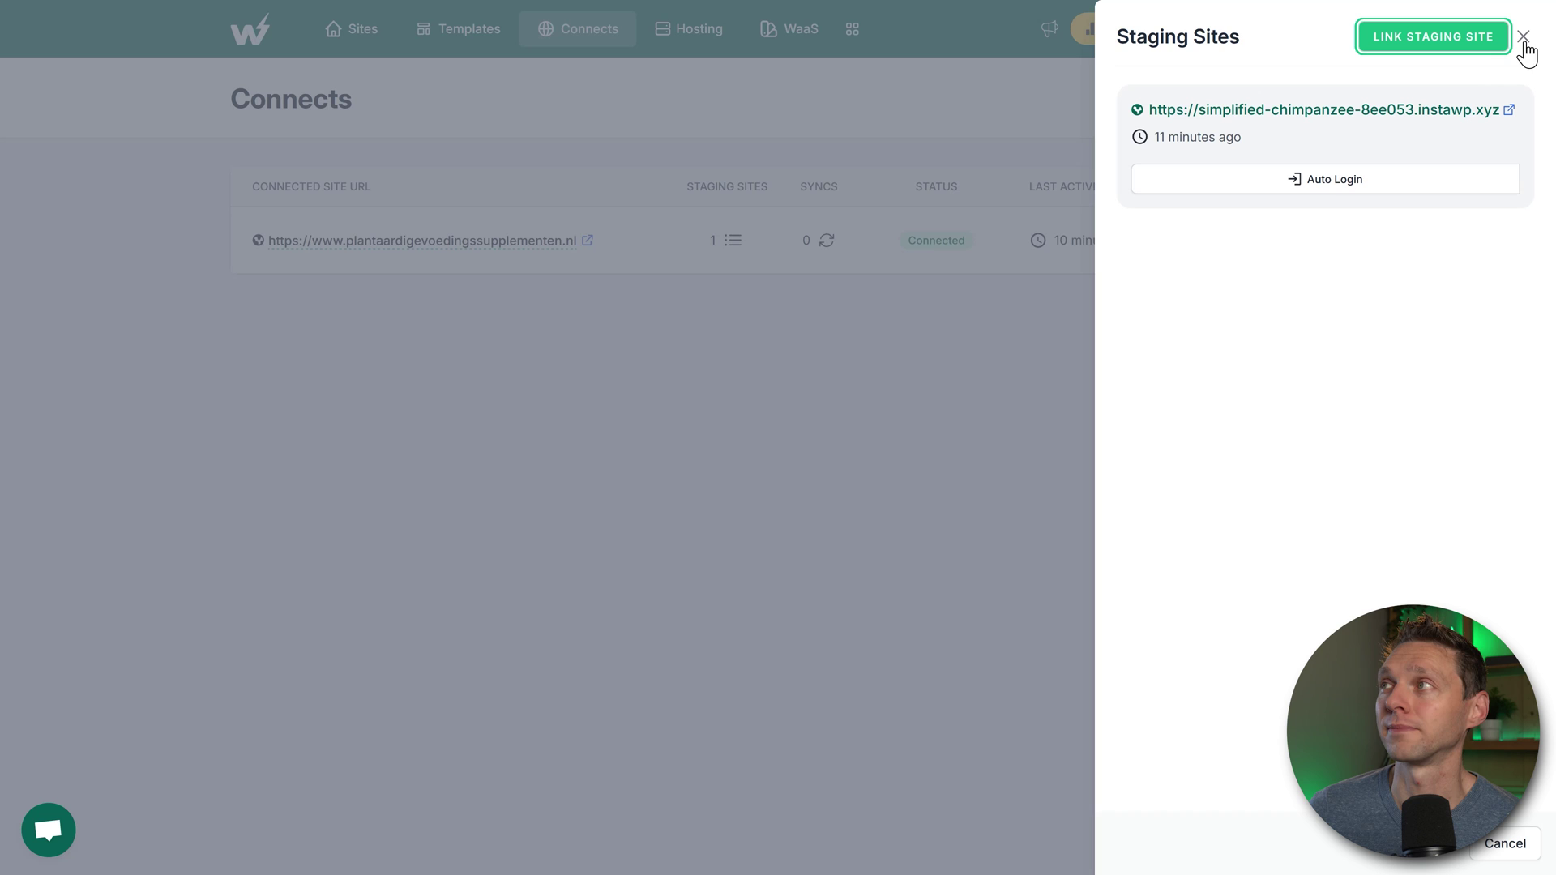
click(1323, 185)
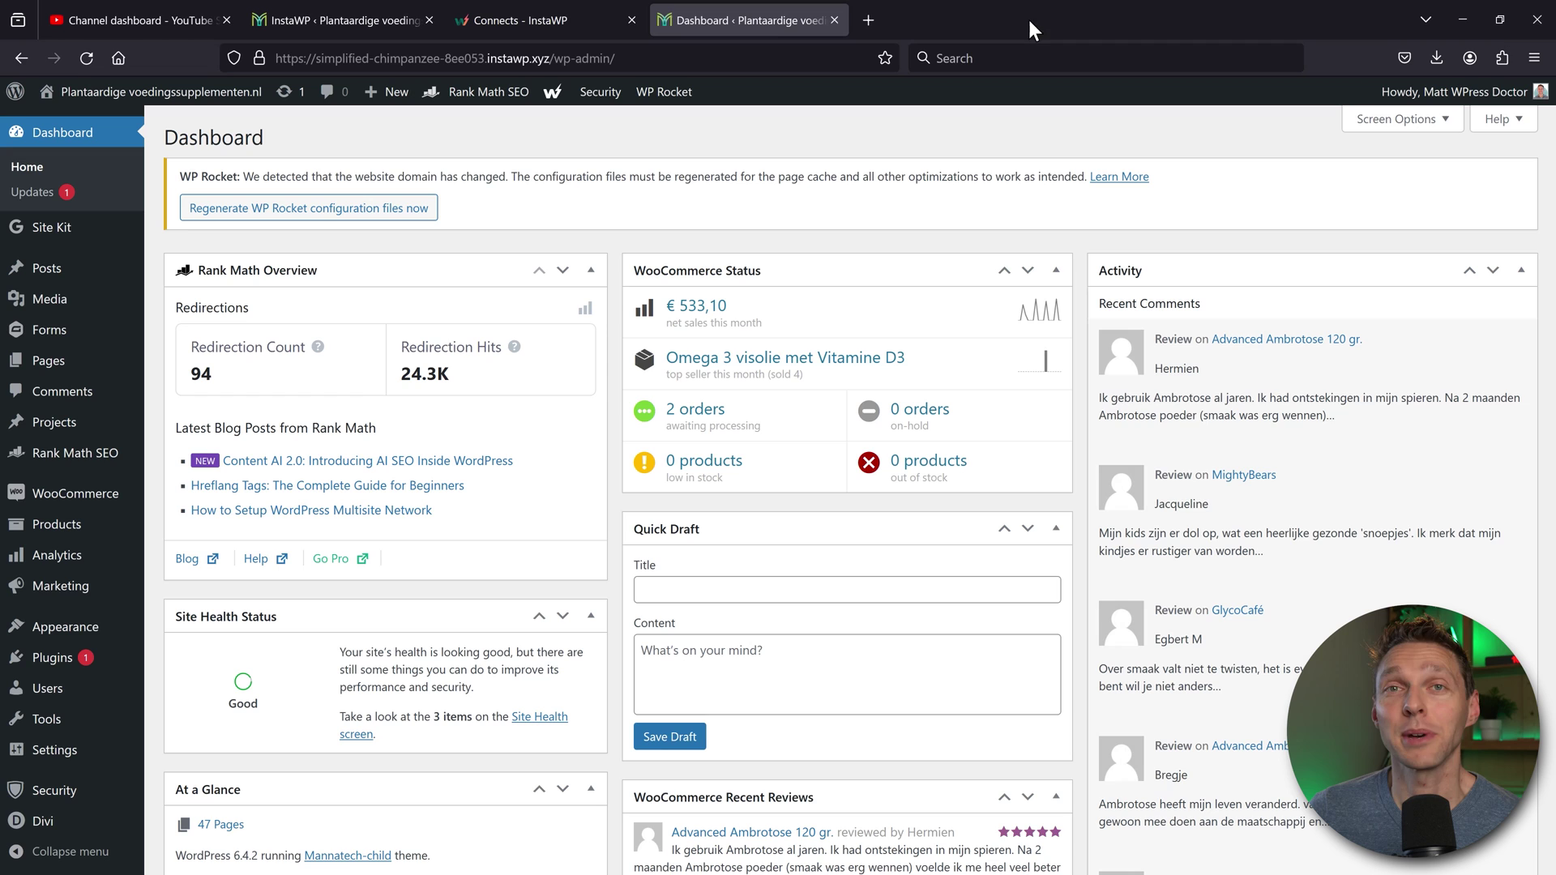
Step: Go full screen and open the staging copy's WooCommerce Orders list of 815 orders
click(571, 60)
click(525, 61)
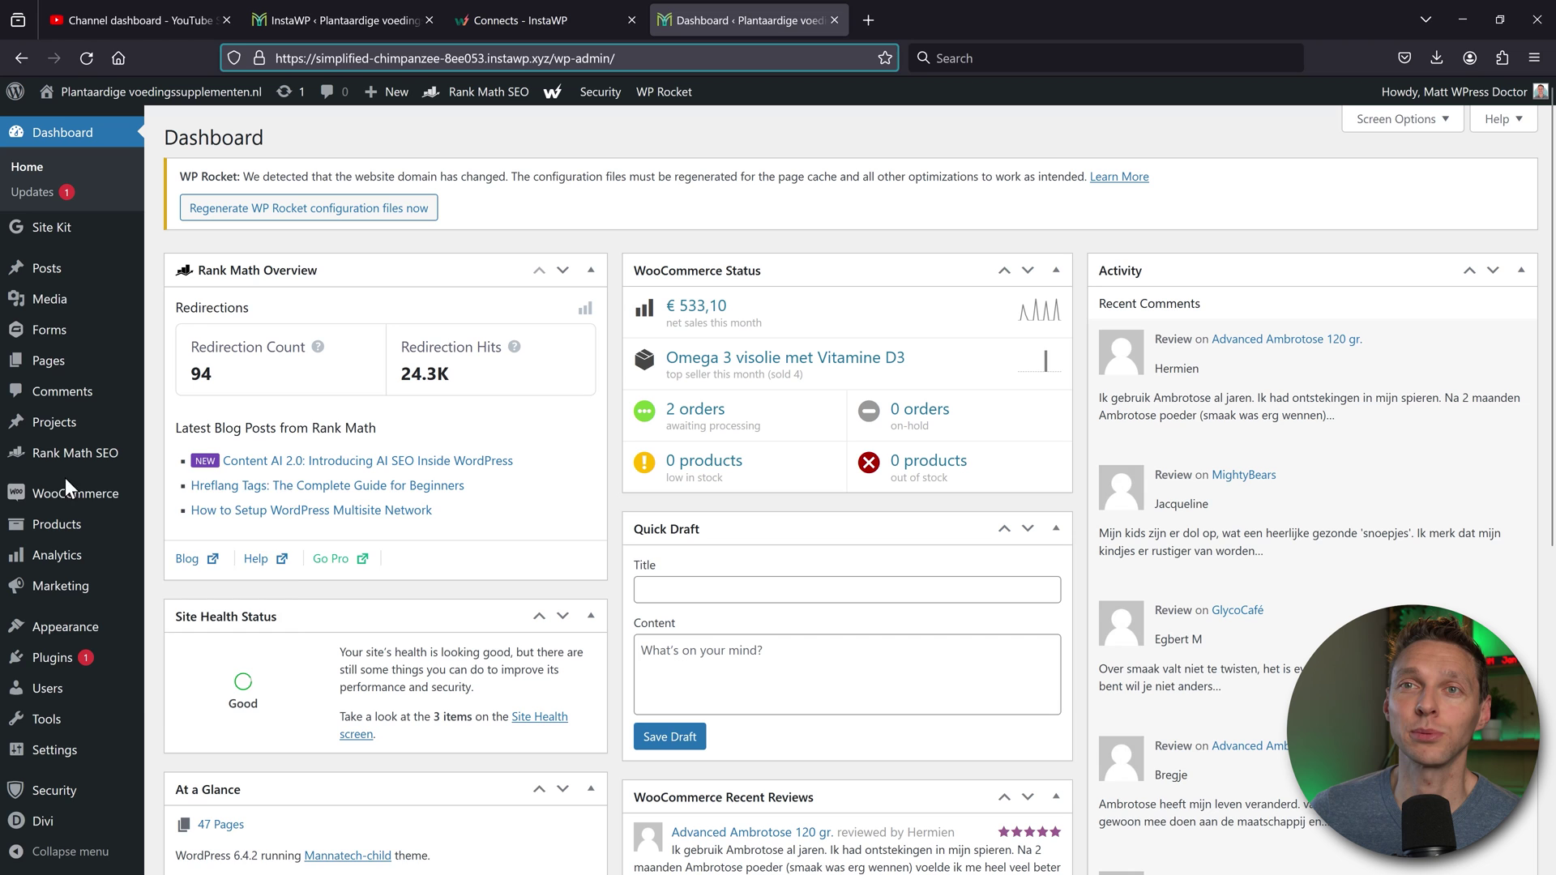
mouse_move(63, 500)
key(F11)
click(179, 448)
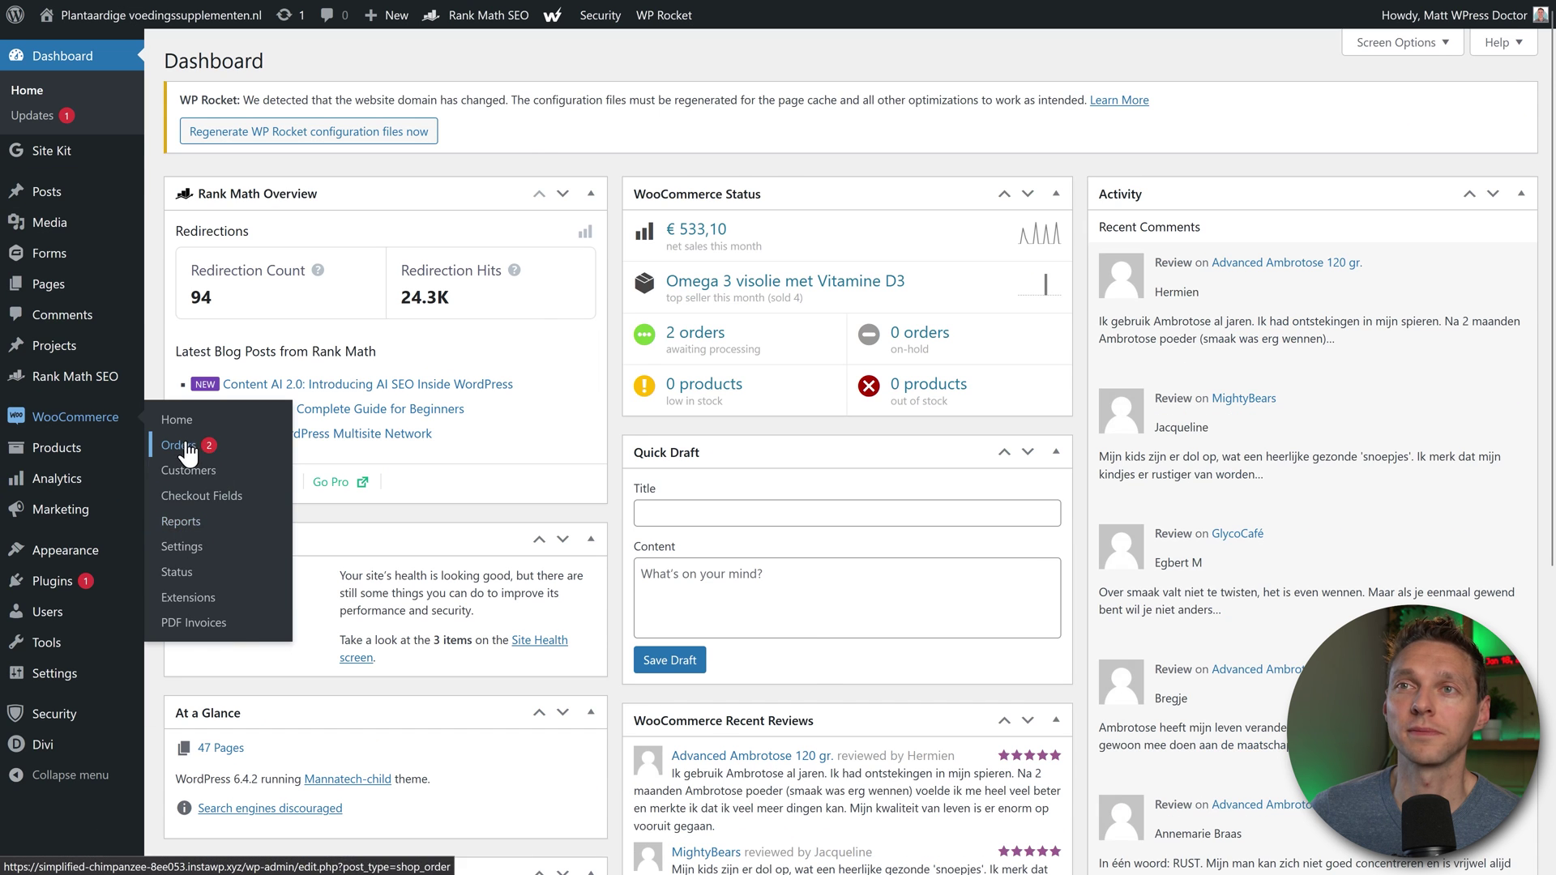
middle_click(922, 275)
scroll(925, 292, down, 3)
scroll(922, 227, up, 3)
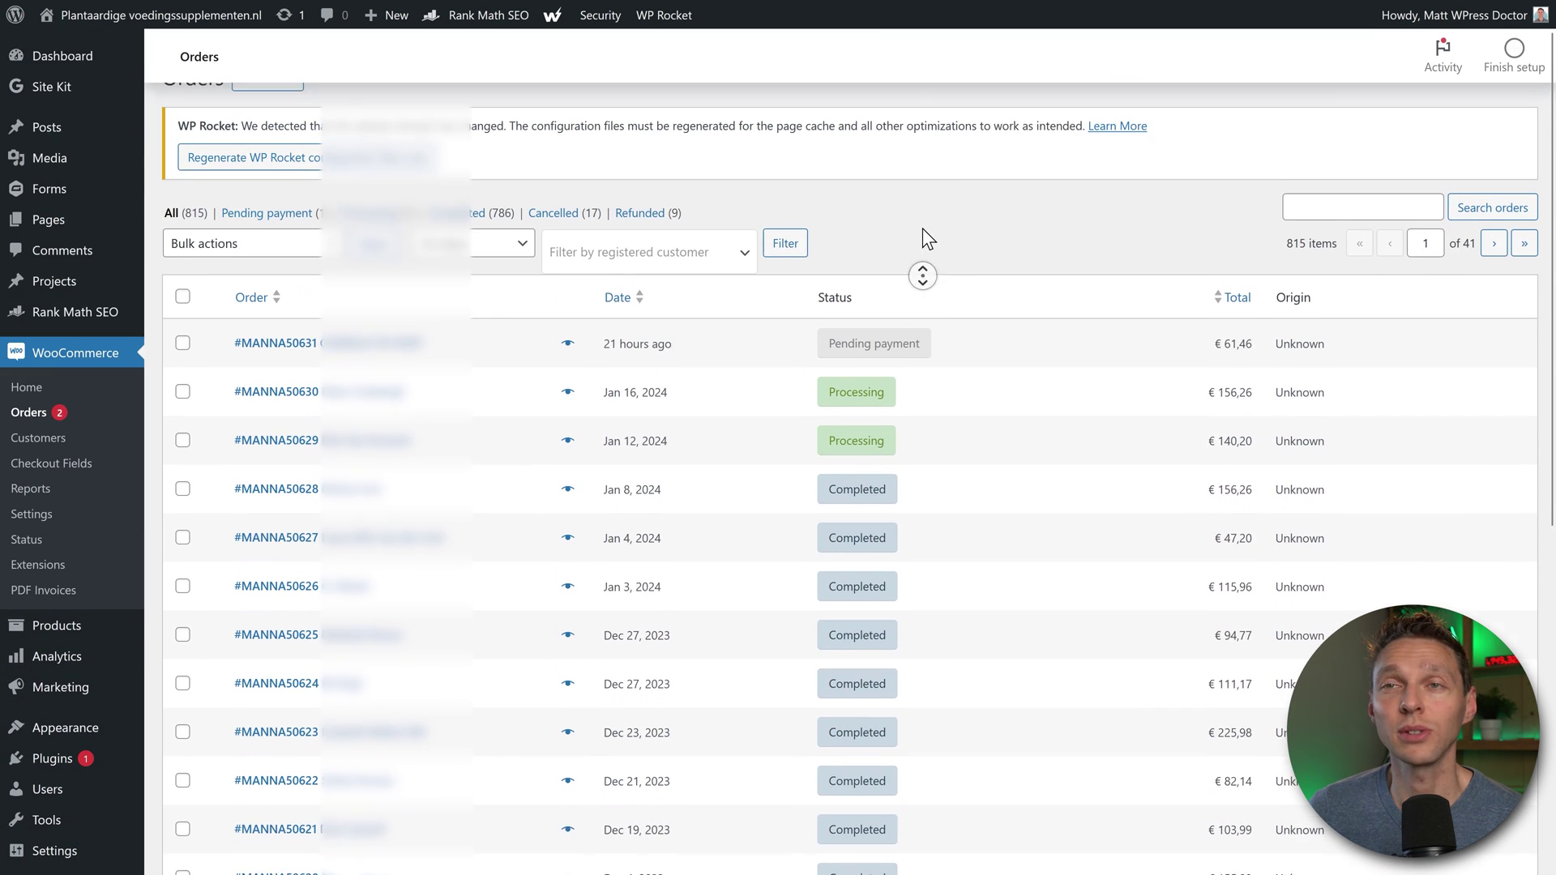
middle_click(927, 245)
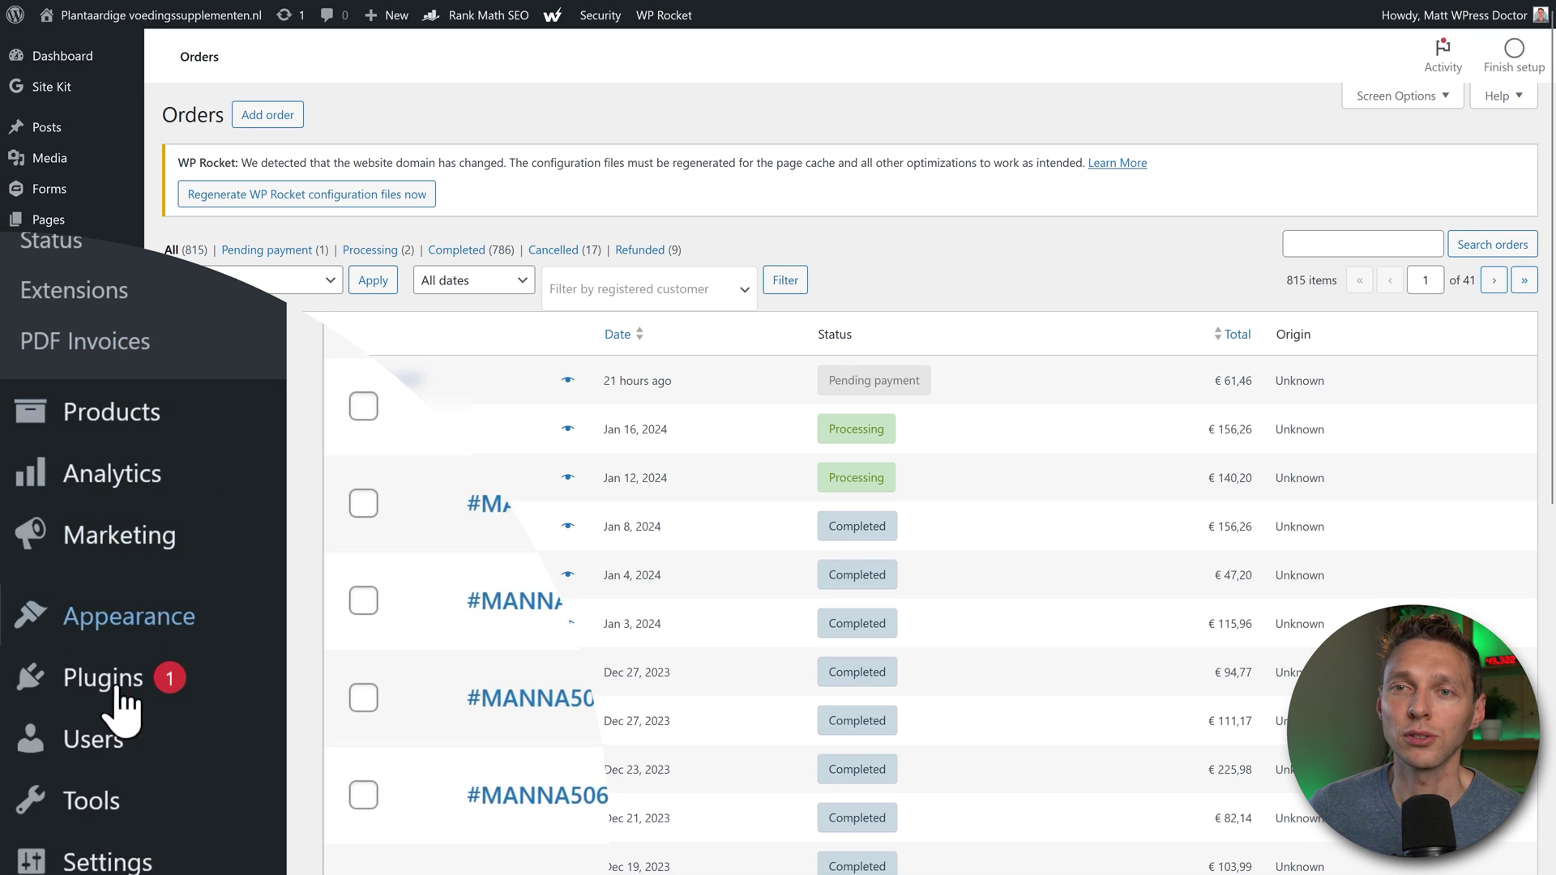
mouse_move(53, 830)
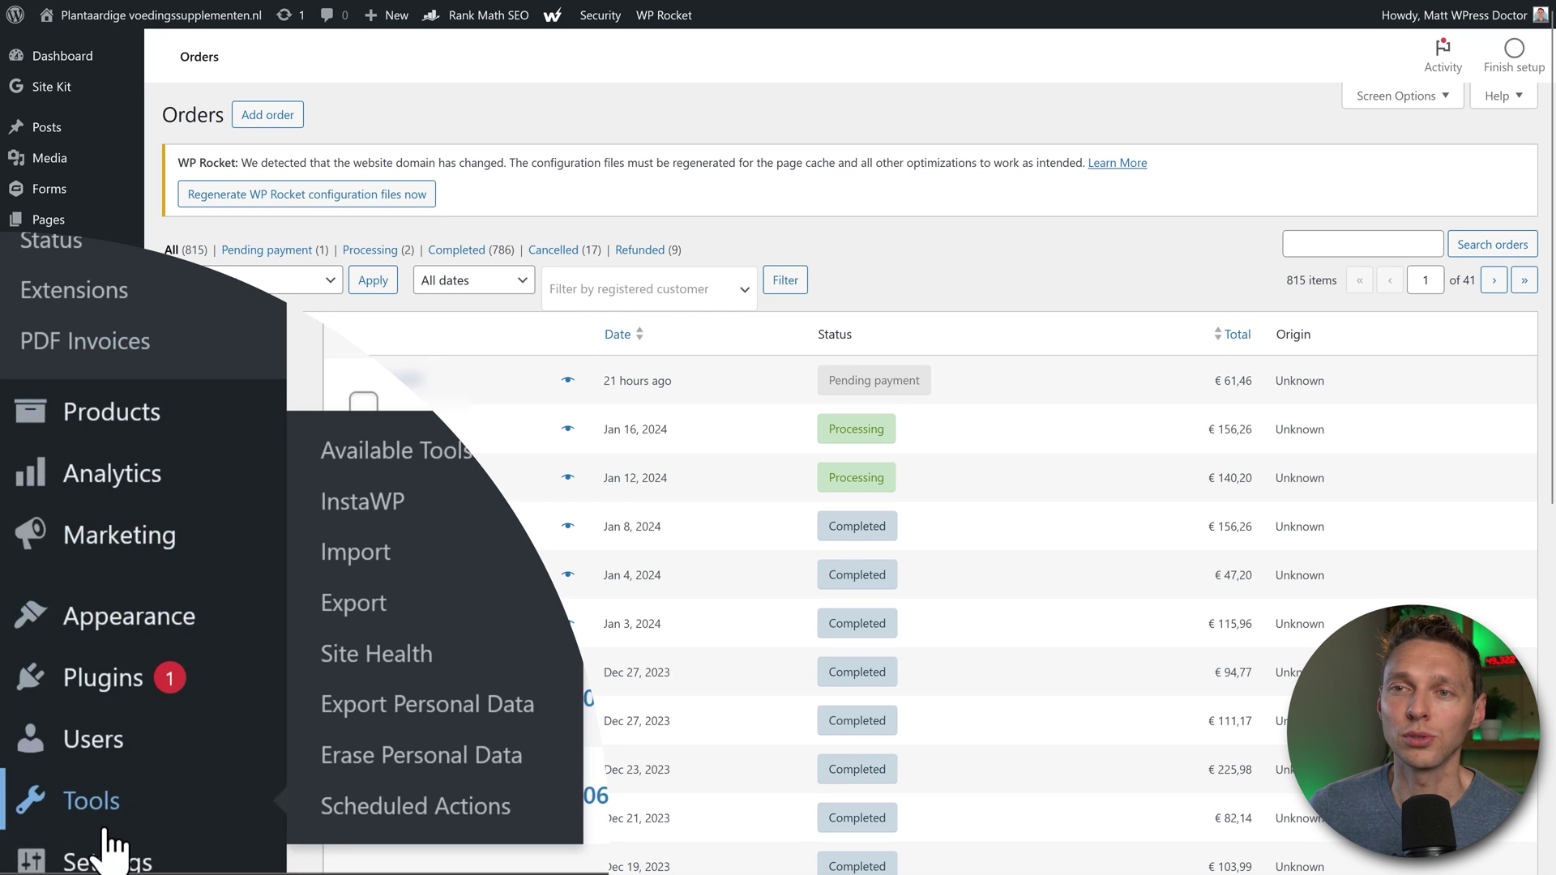
Step: Enable Start Listening for Changes in InstaWP's Sync (Beta) tab, then view Installed Plugins
click(364, 504)
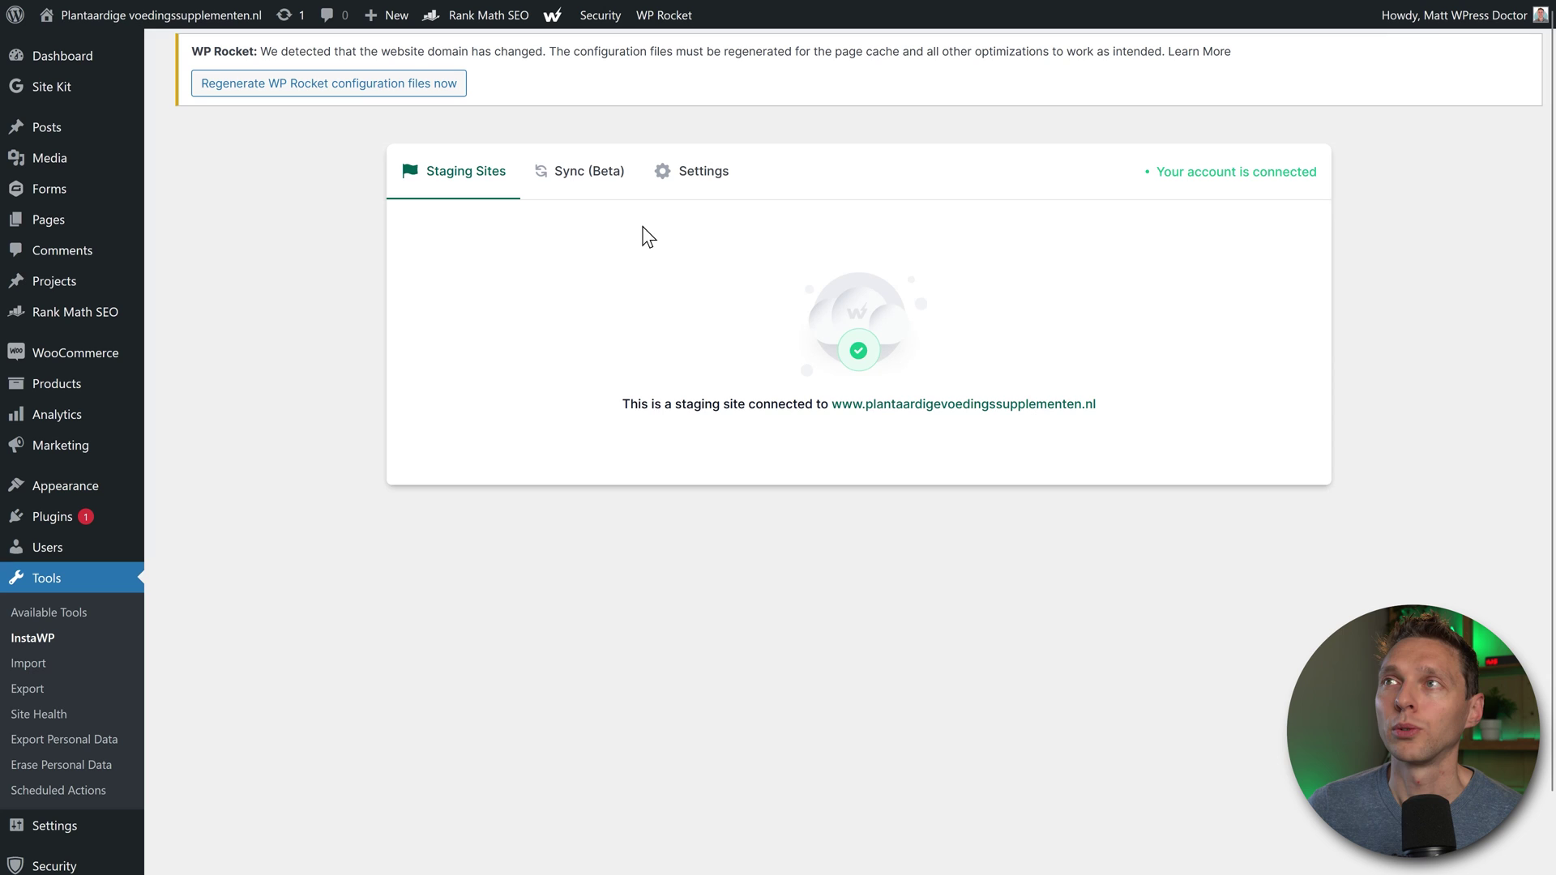
click(578, 184)
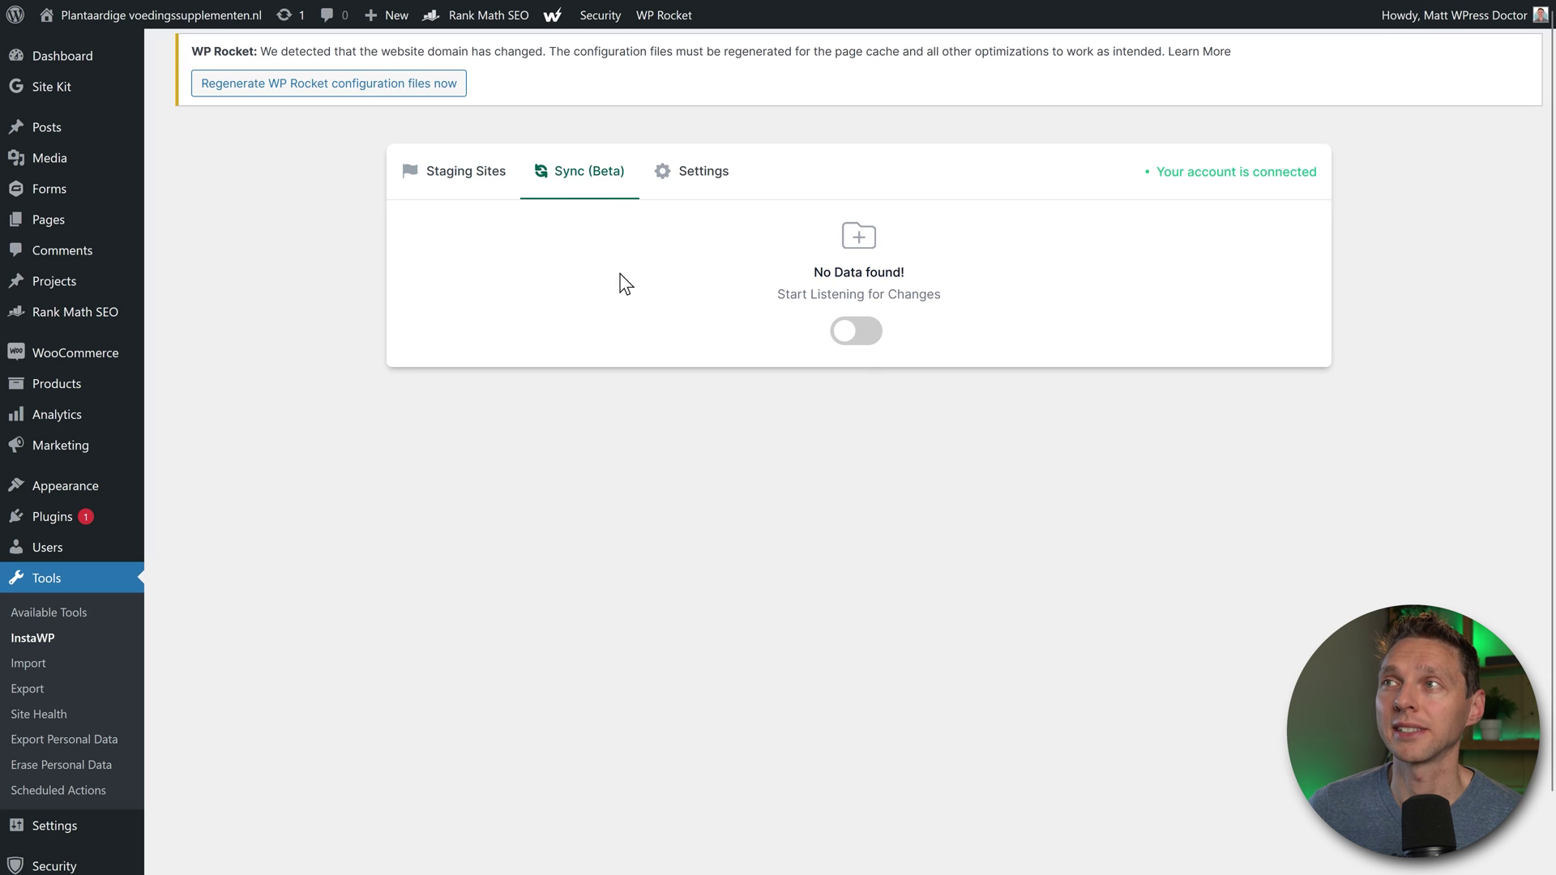
click(861, 341)
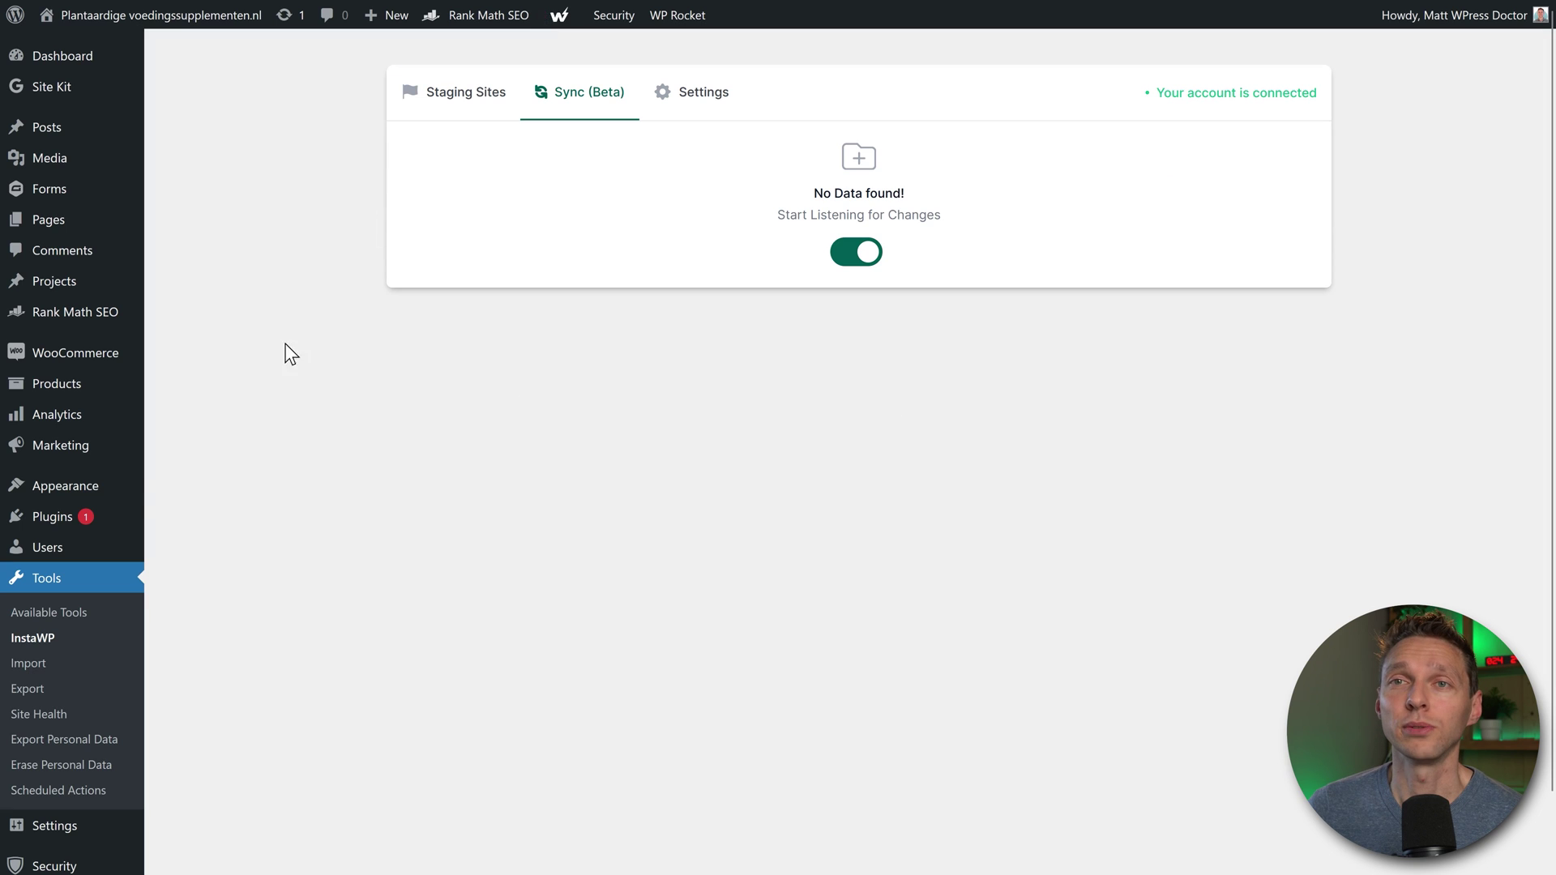
mouse_move(87, 525)
click(182, 525)
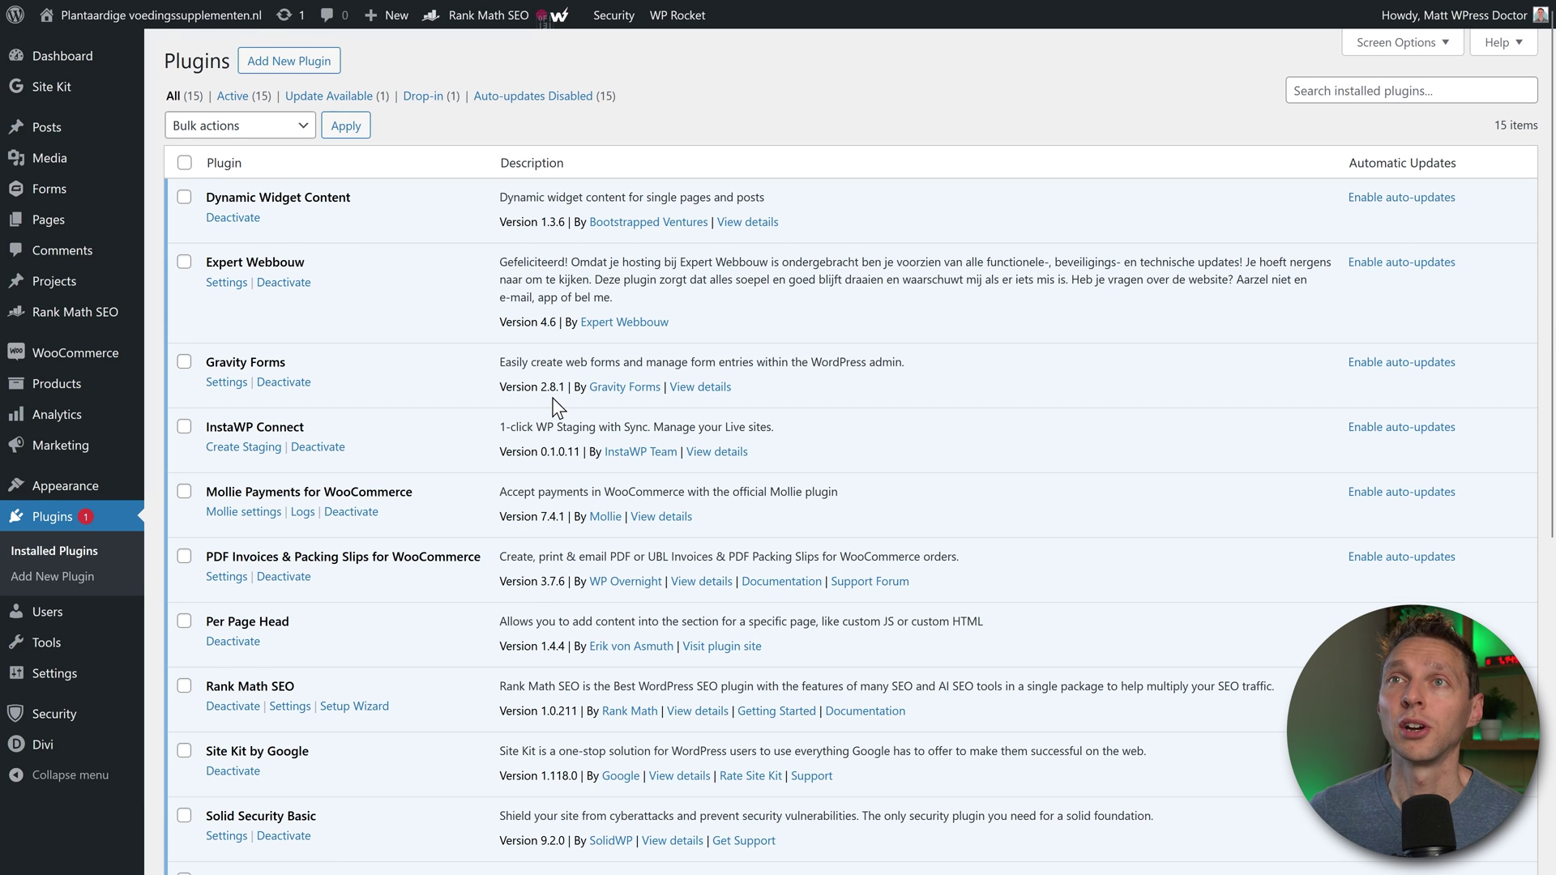
Step: Deactivate WP Rocket without Safe Mode, snoozing its deactivation notice Forever
scroll(559, 405, down, 6)
click(400, 694)
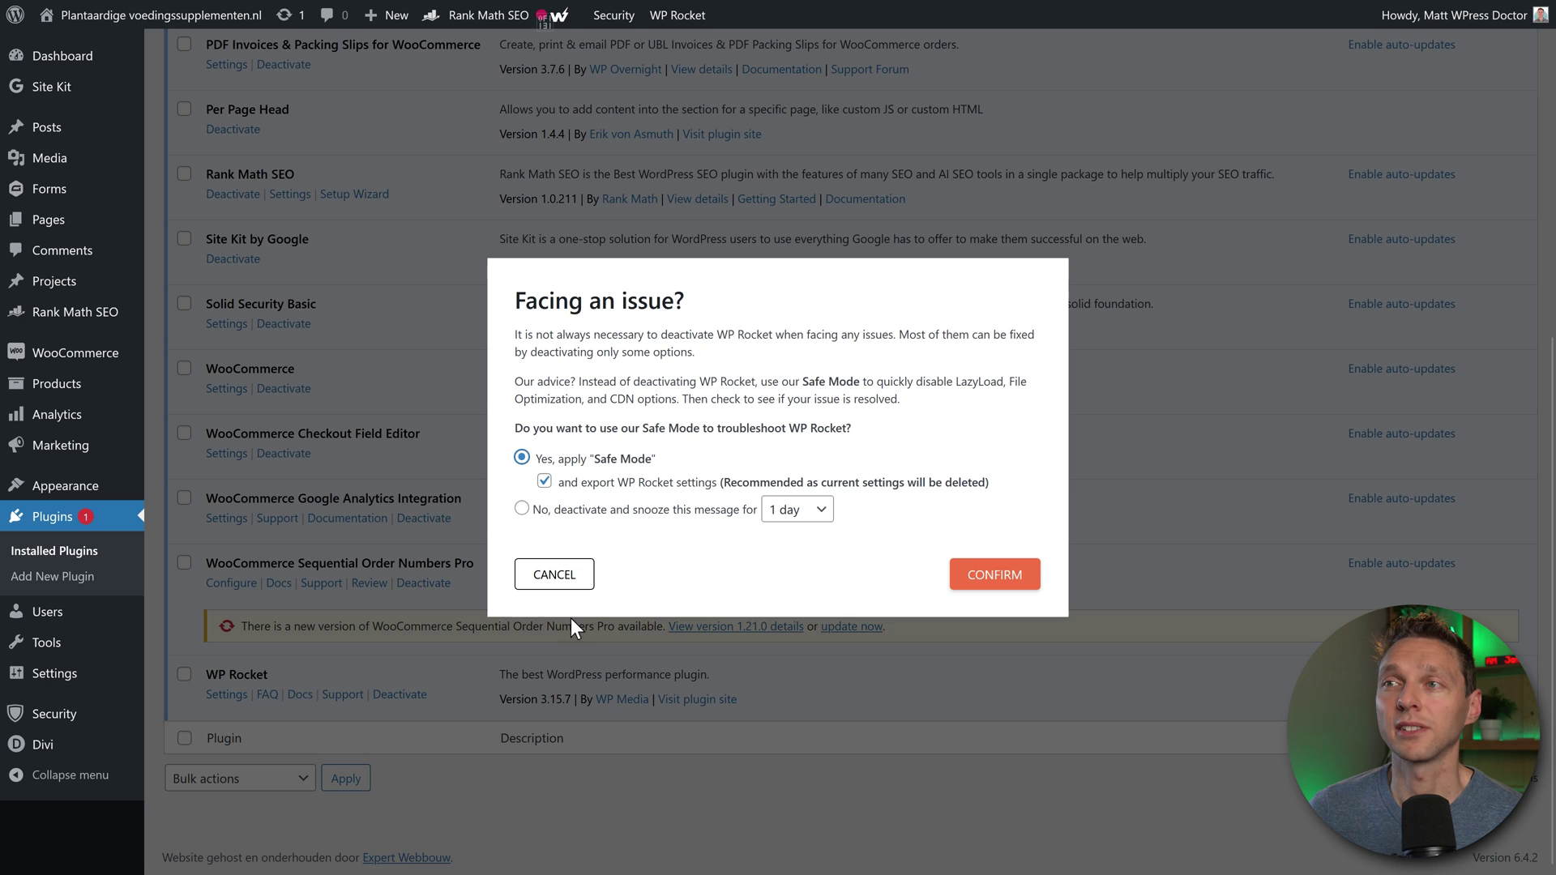
click(522, 509)
click(786, 497)
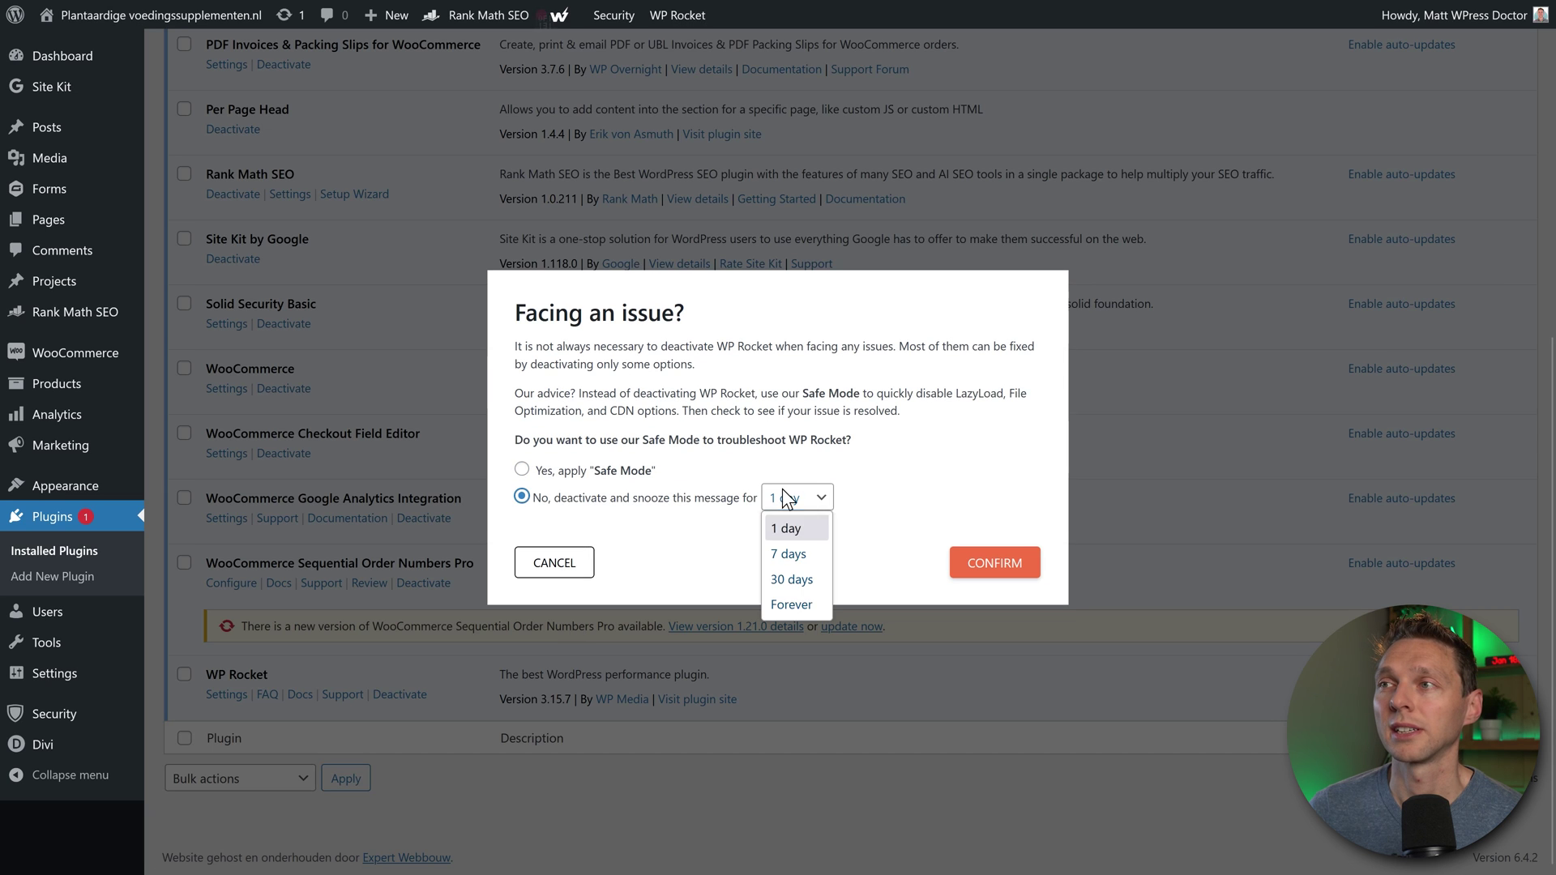
click(787, 605)
click(961, 565)
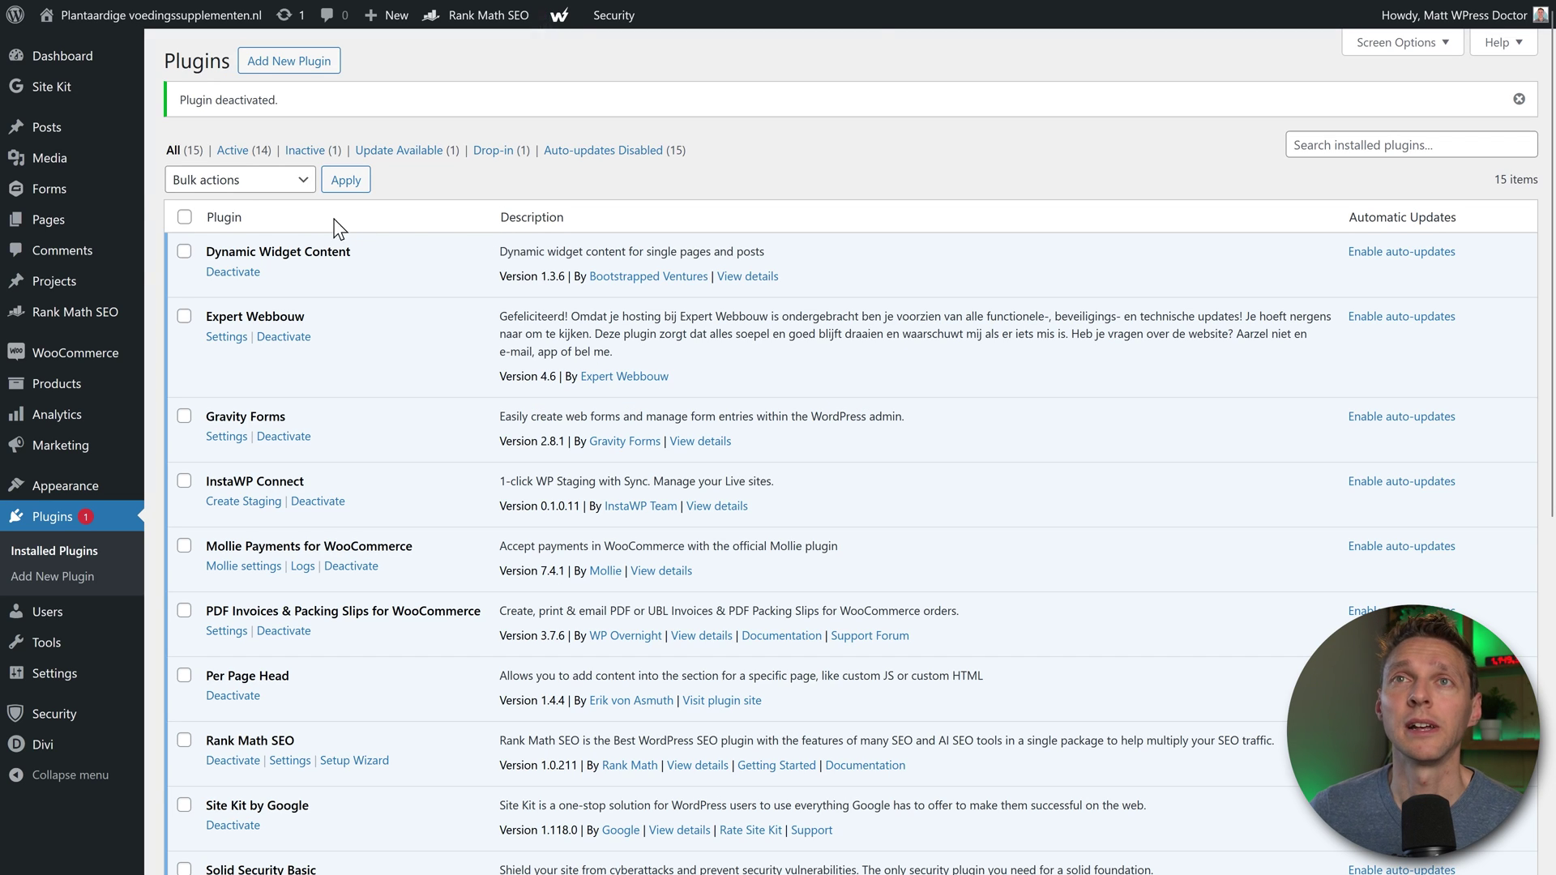
mouse_move(55, 219)
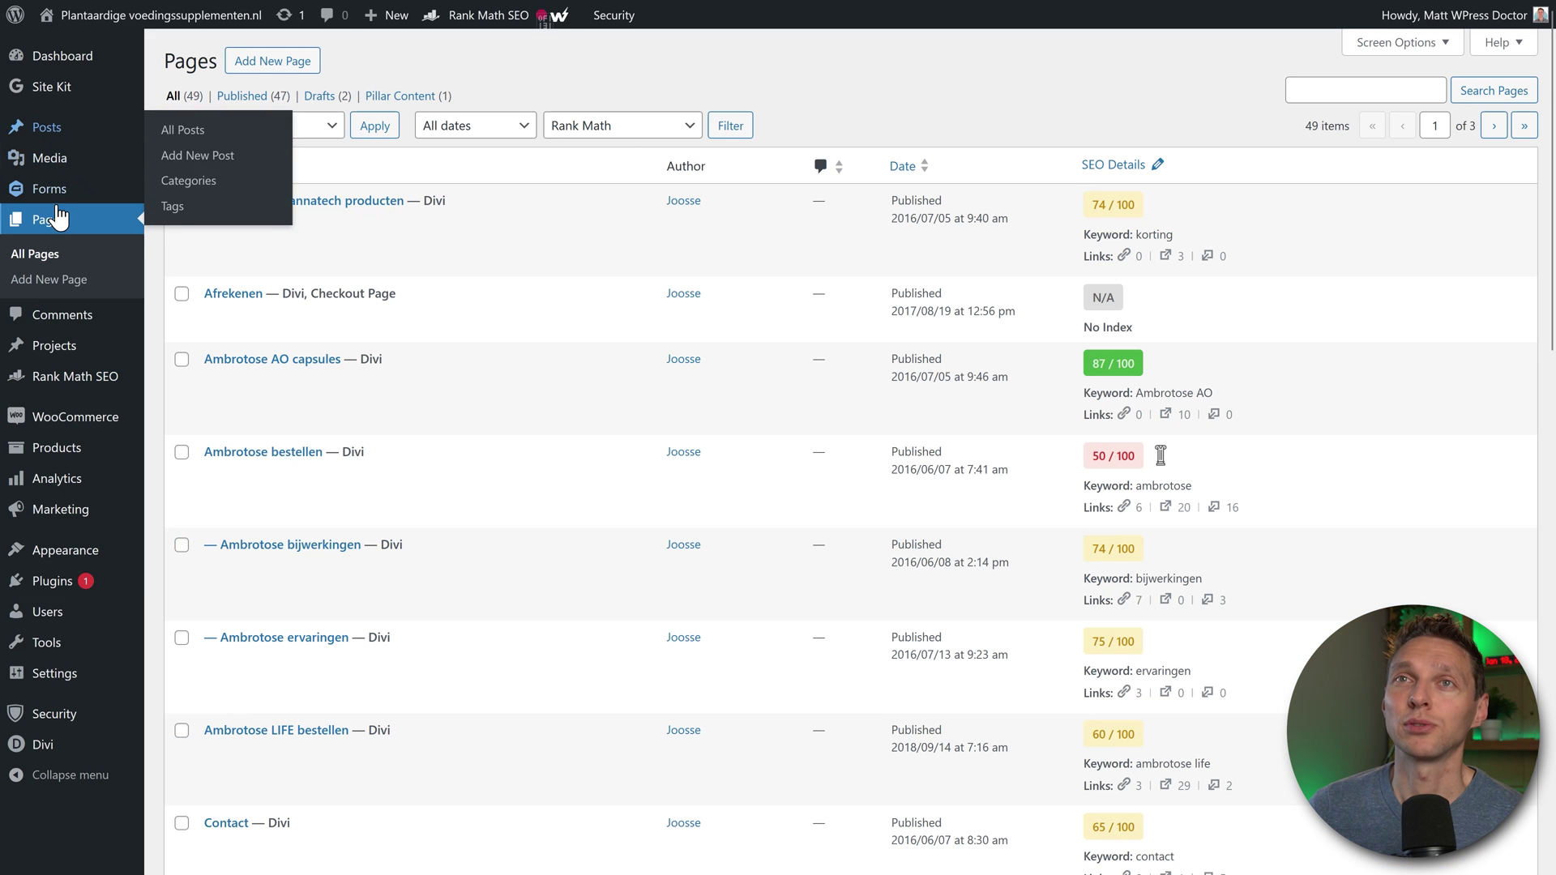
Step: Publish a new page titled 'New product 2024'
click(272, 60)
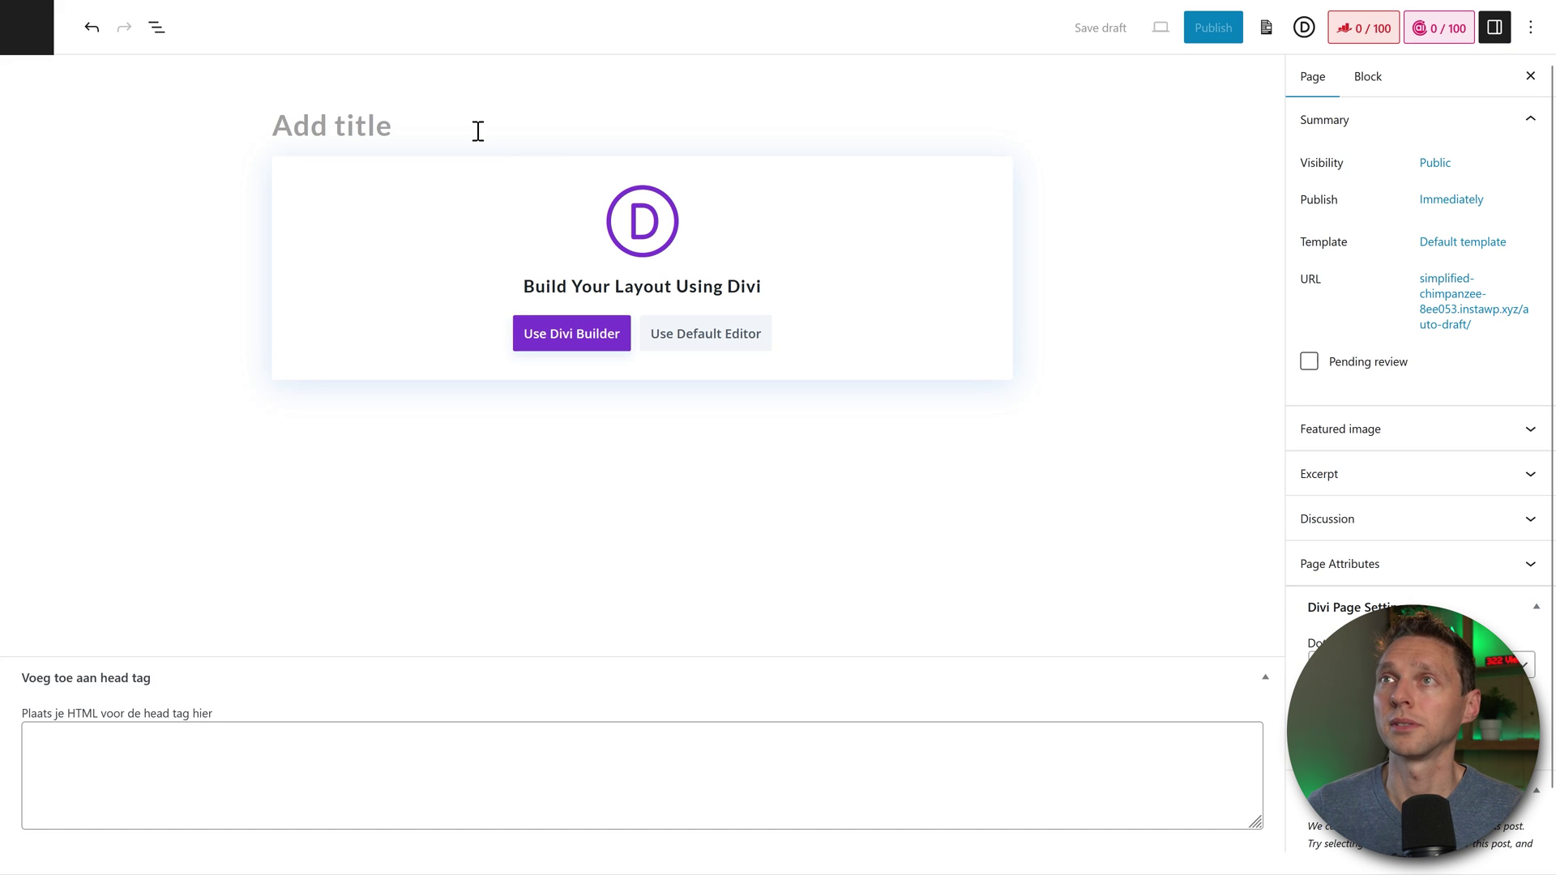
click(478, 131)
text(New product 2024)
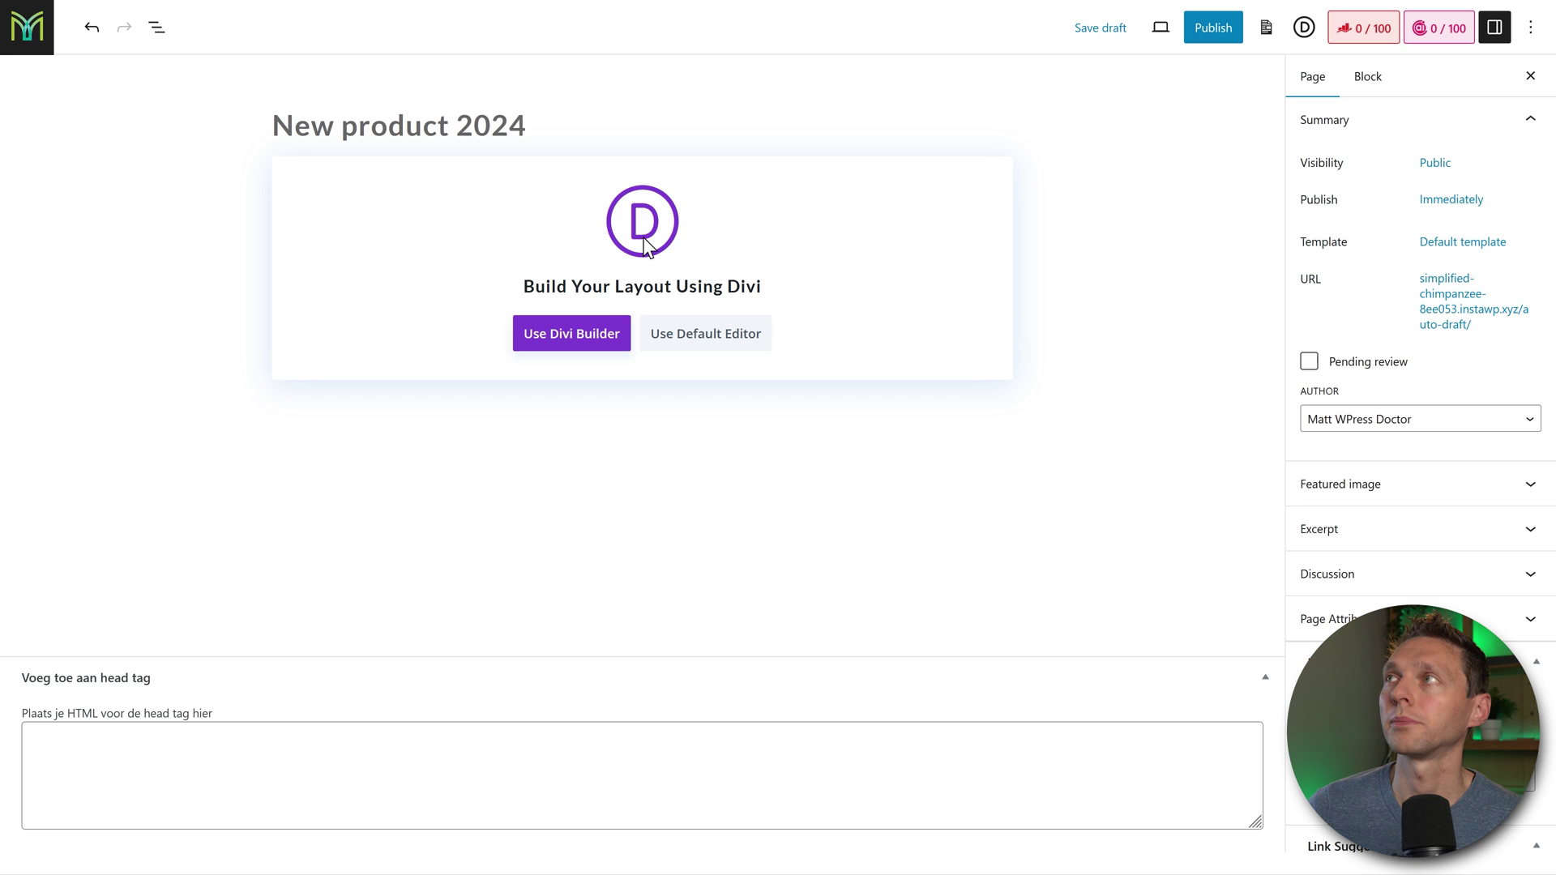
click(1215, 35)
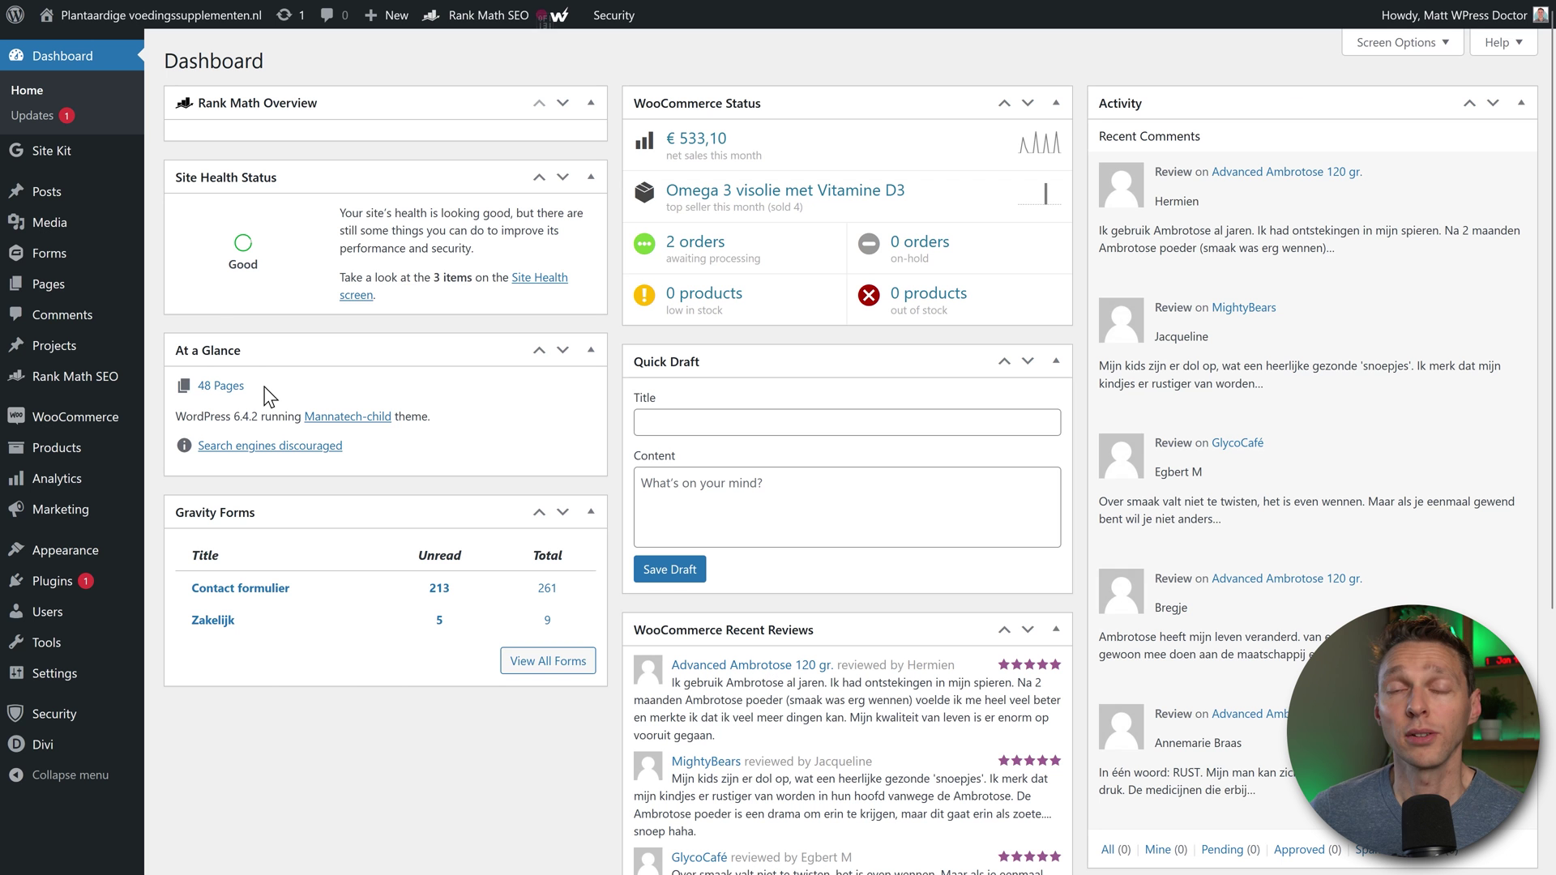
Step: Create a Gift Certificate template form titled 'Test form 2024' and save it
mouse_move(57, 255)
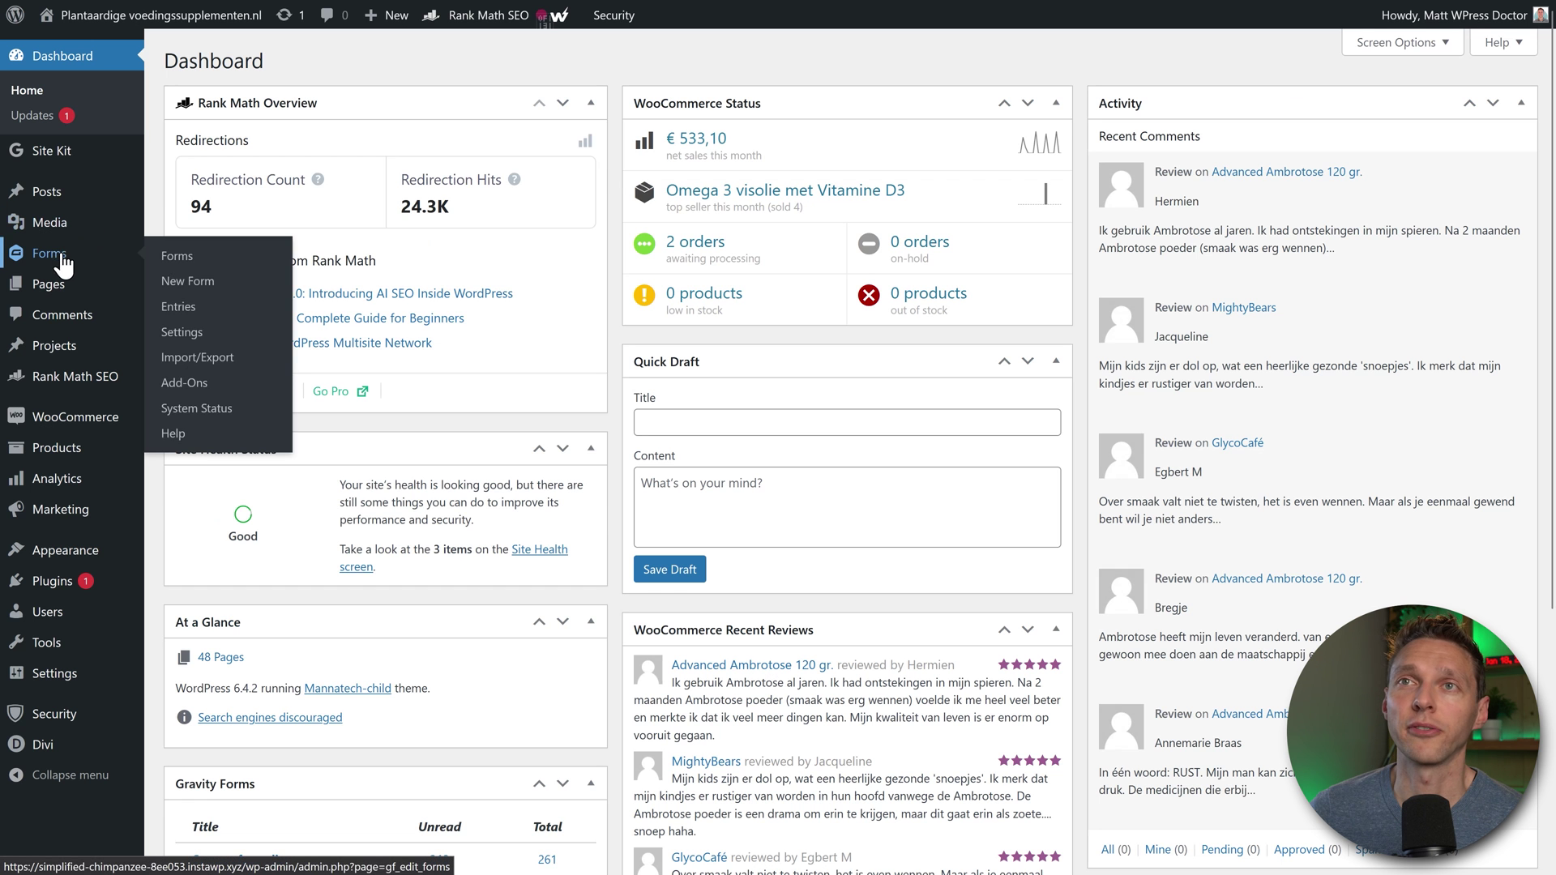
click(192, 293)
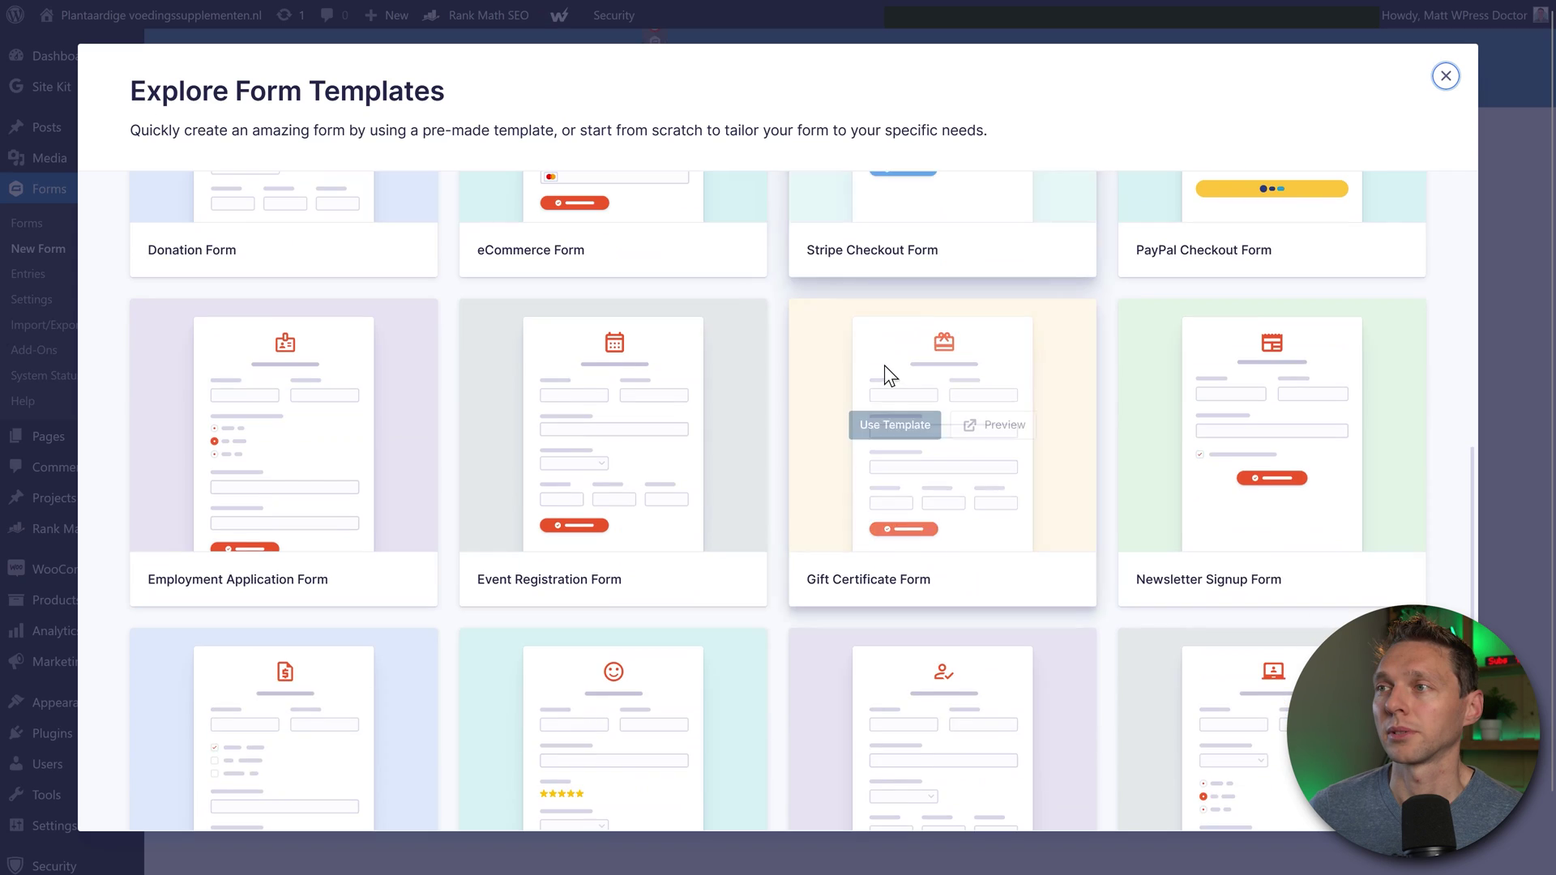
scroll(867, 370, down, 2)
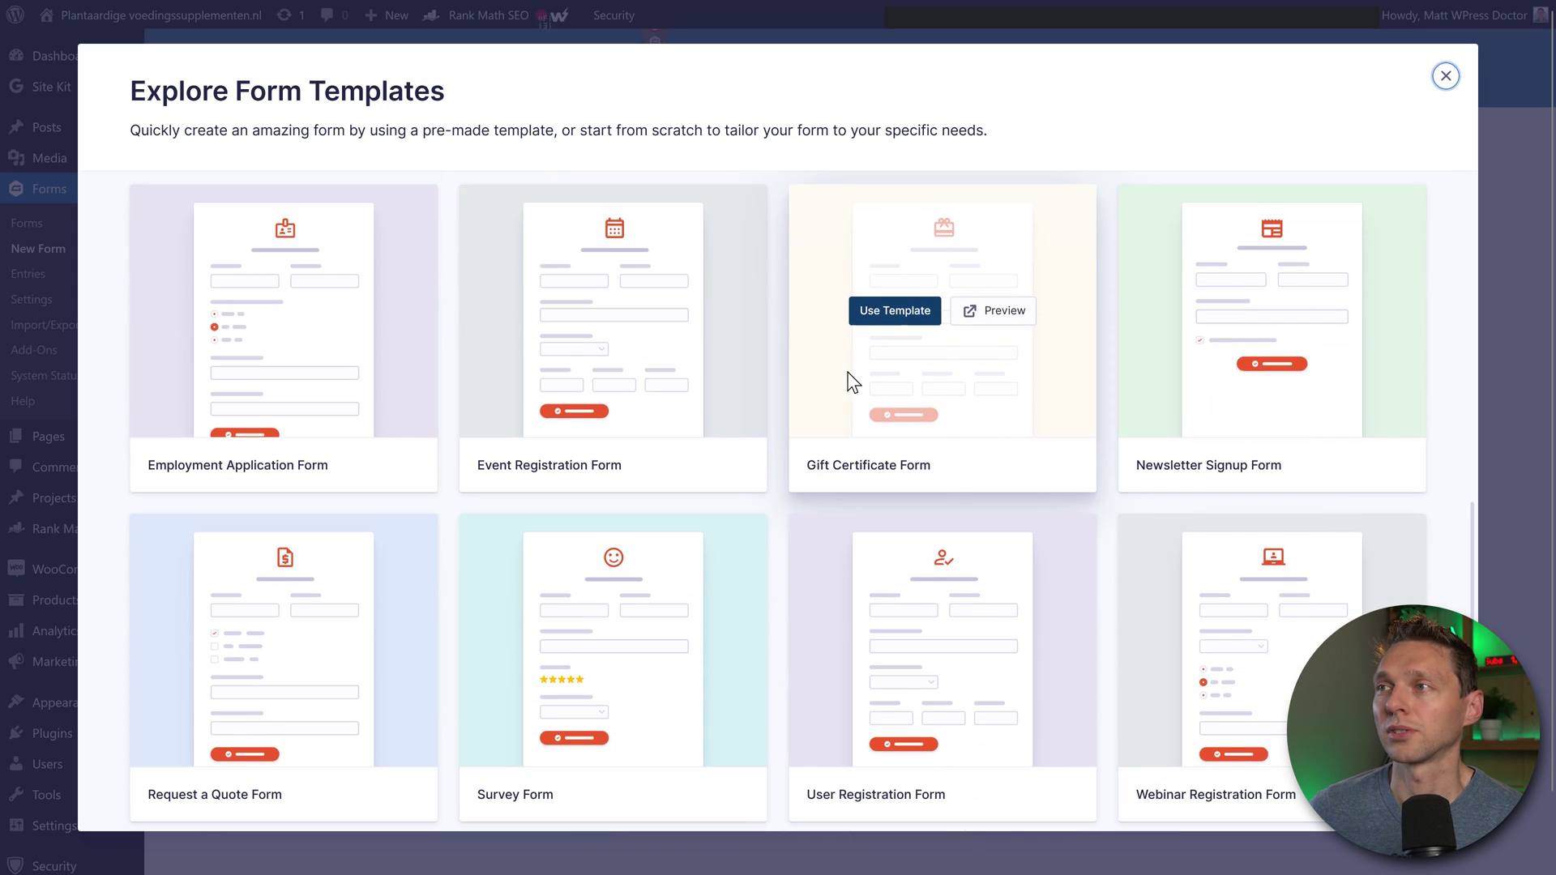
click(888, 318)
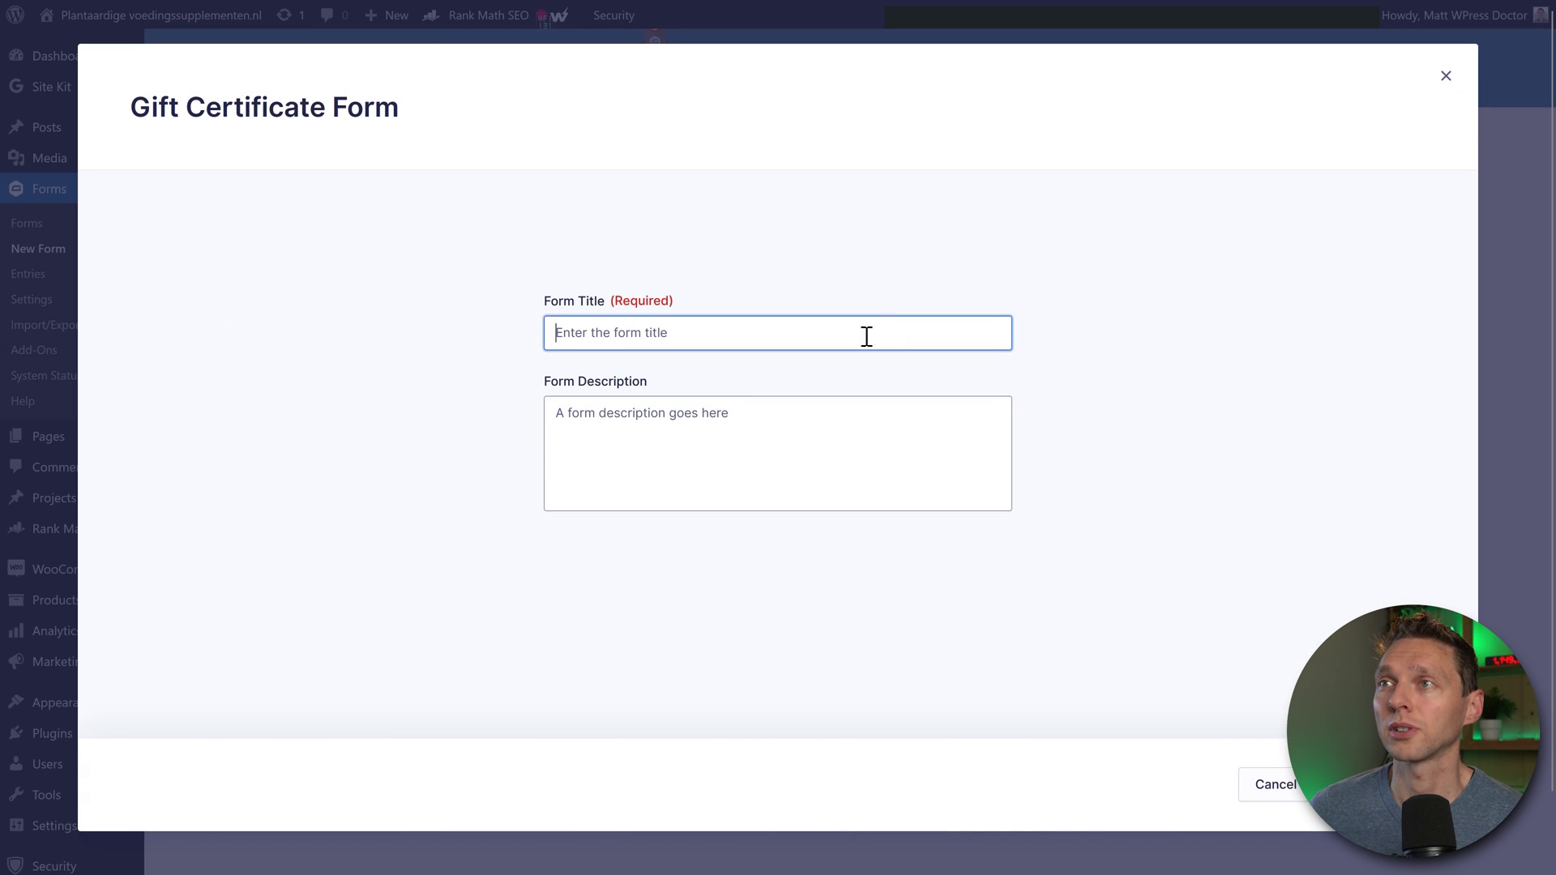
text(T)
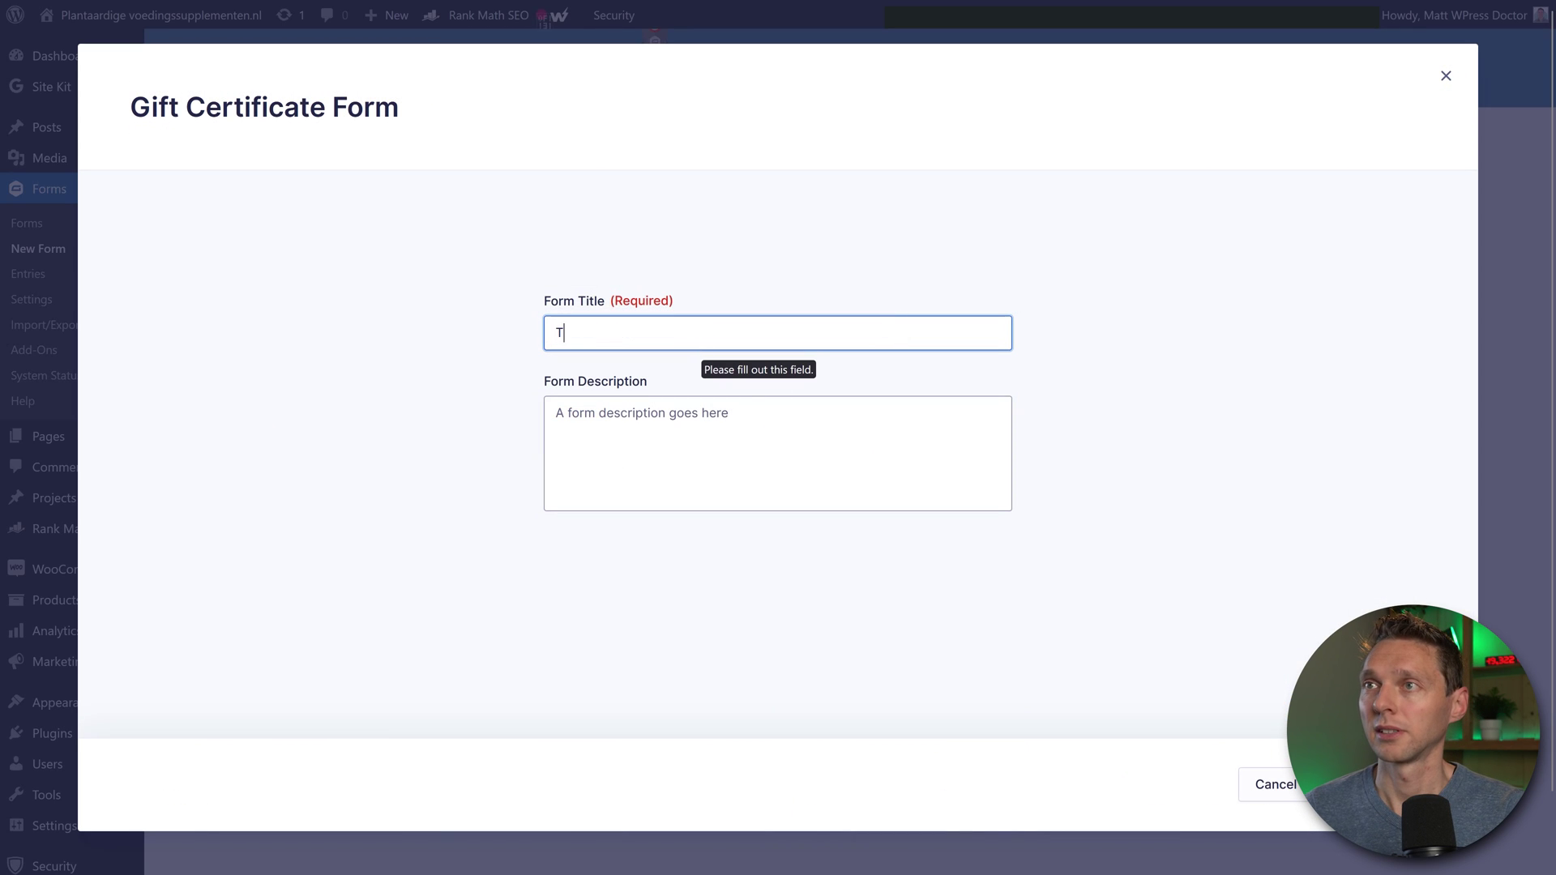
text(est form 2024)
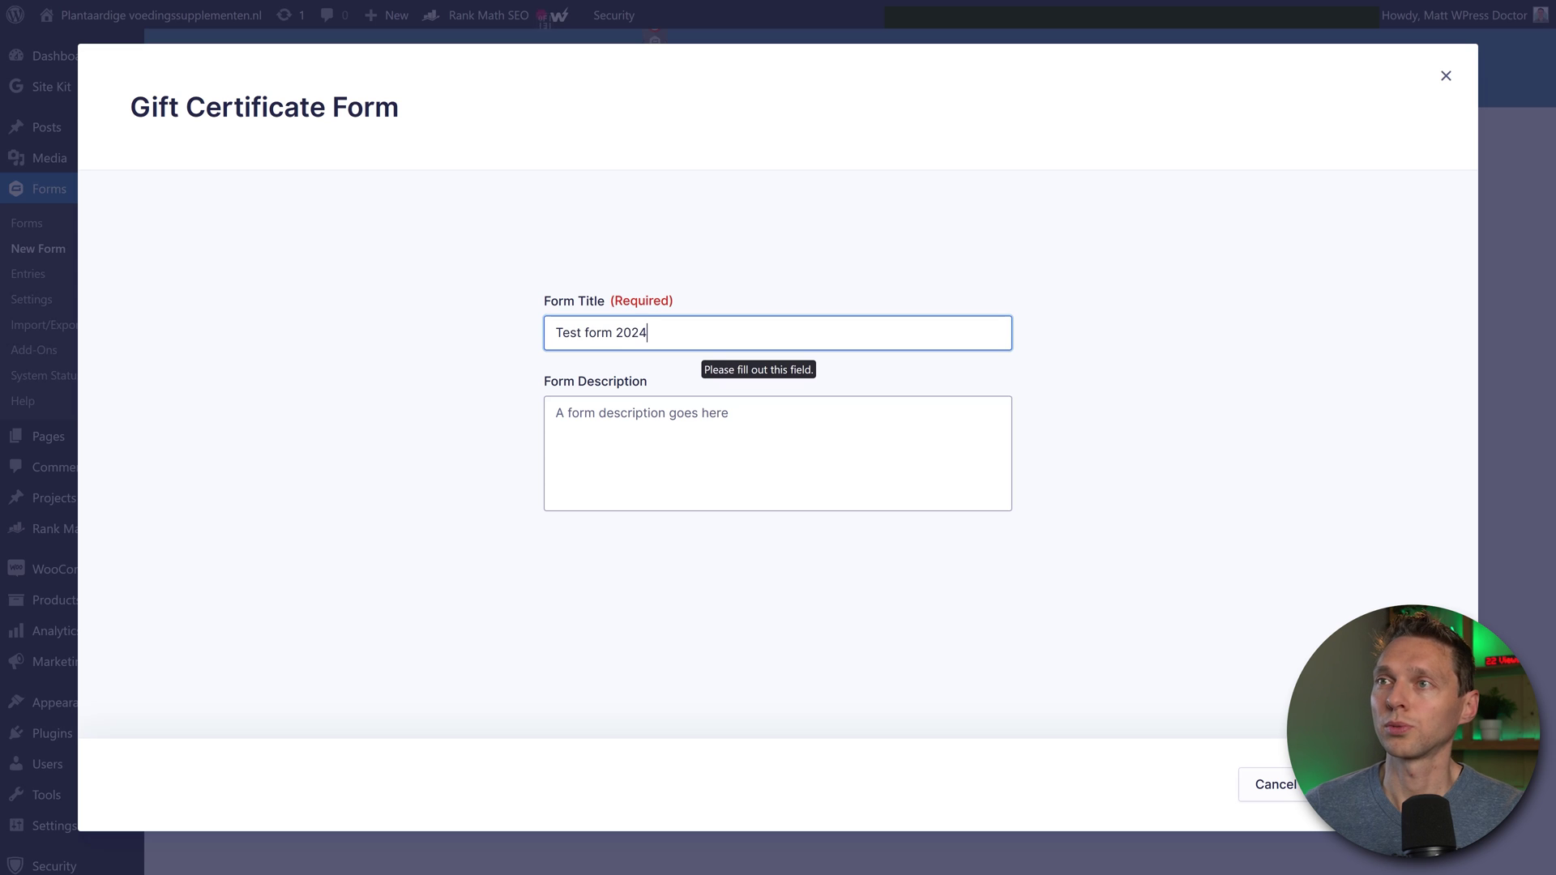
click(695, 395)
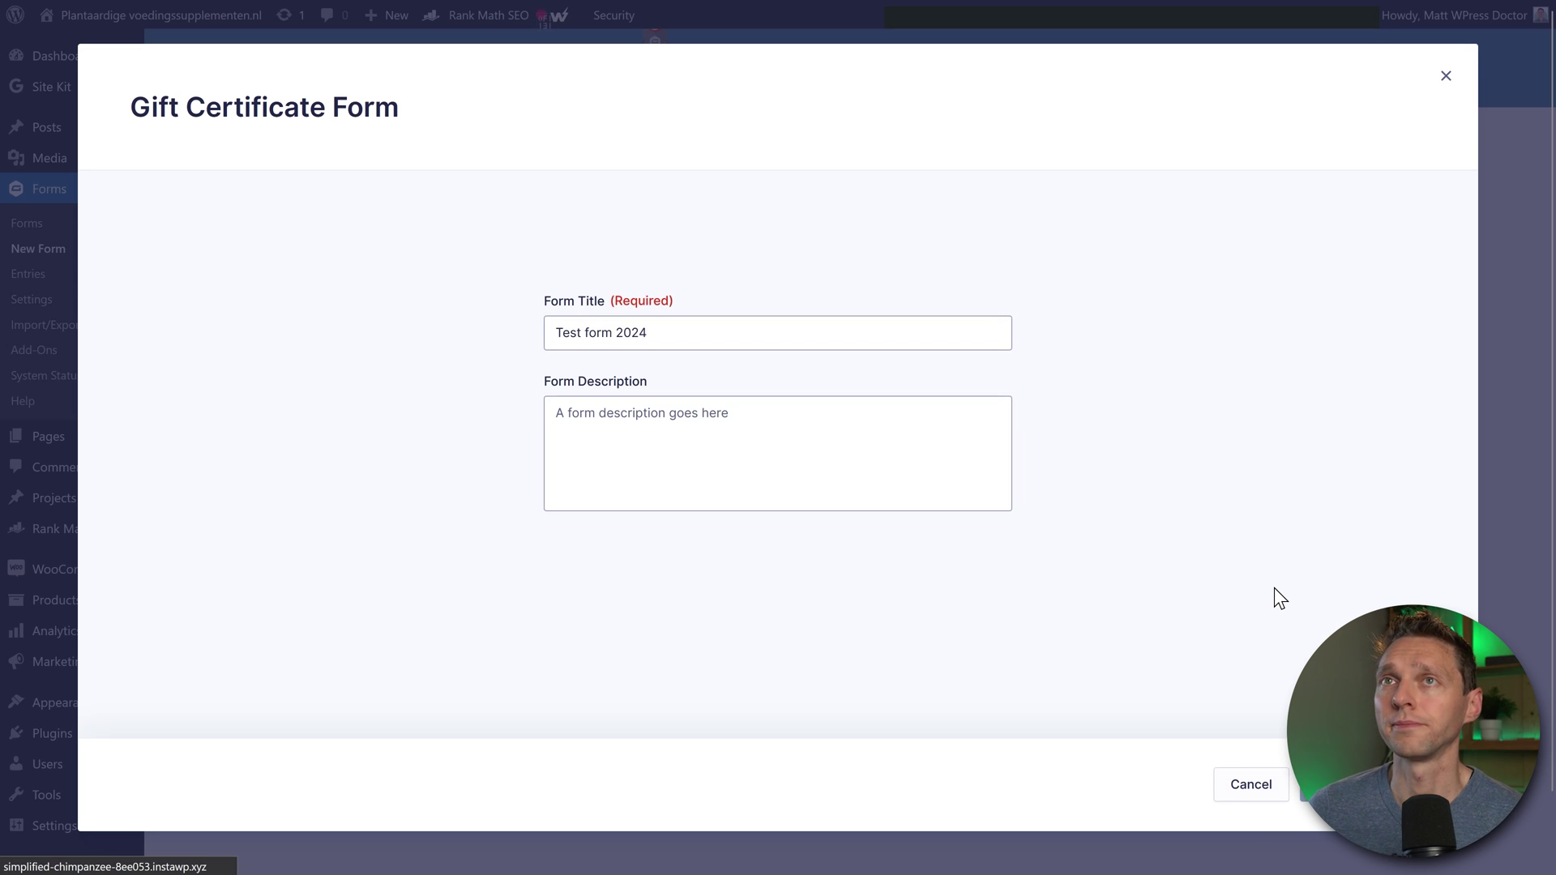
click(1418, 77)
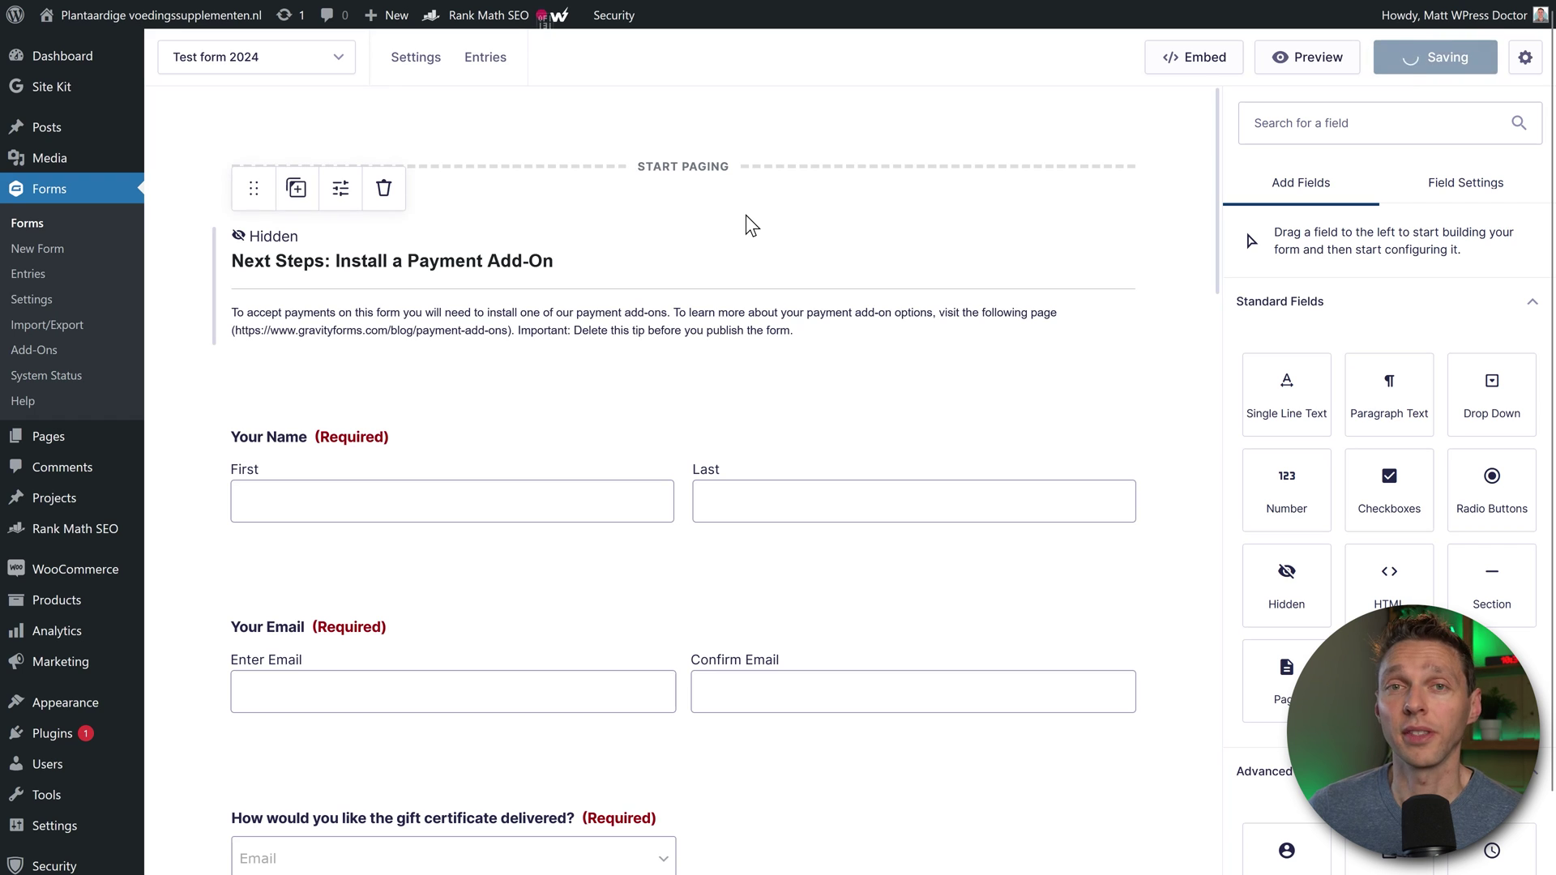
mouse_move(60, 138)
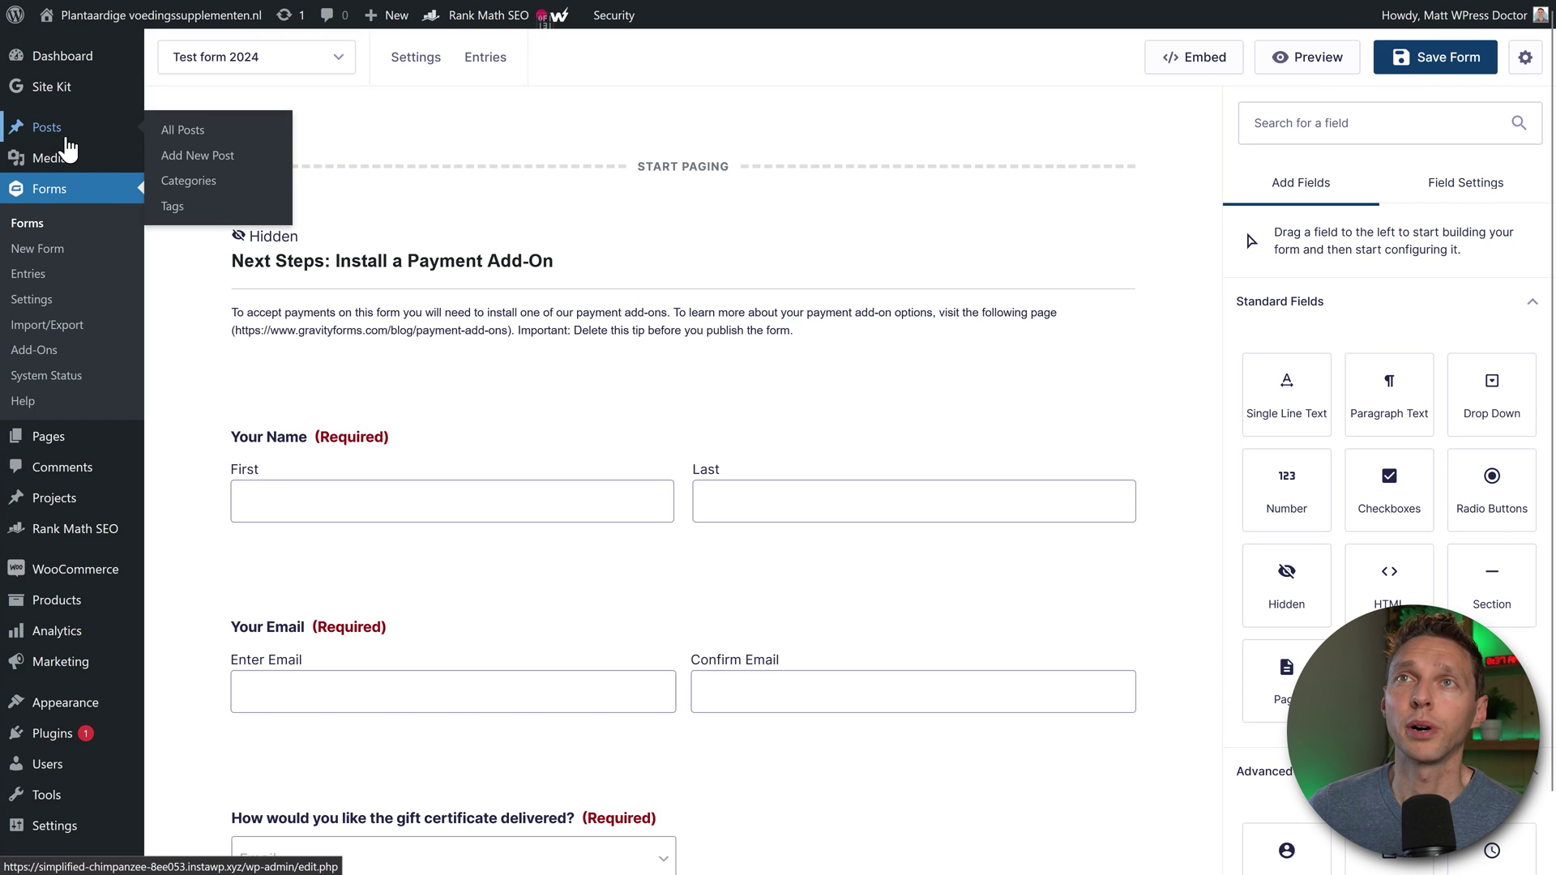
Step: Publish a new post titled 'Test post created for instaWP'
click(210, 159)
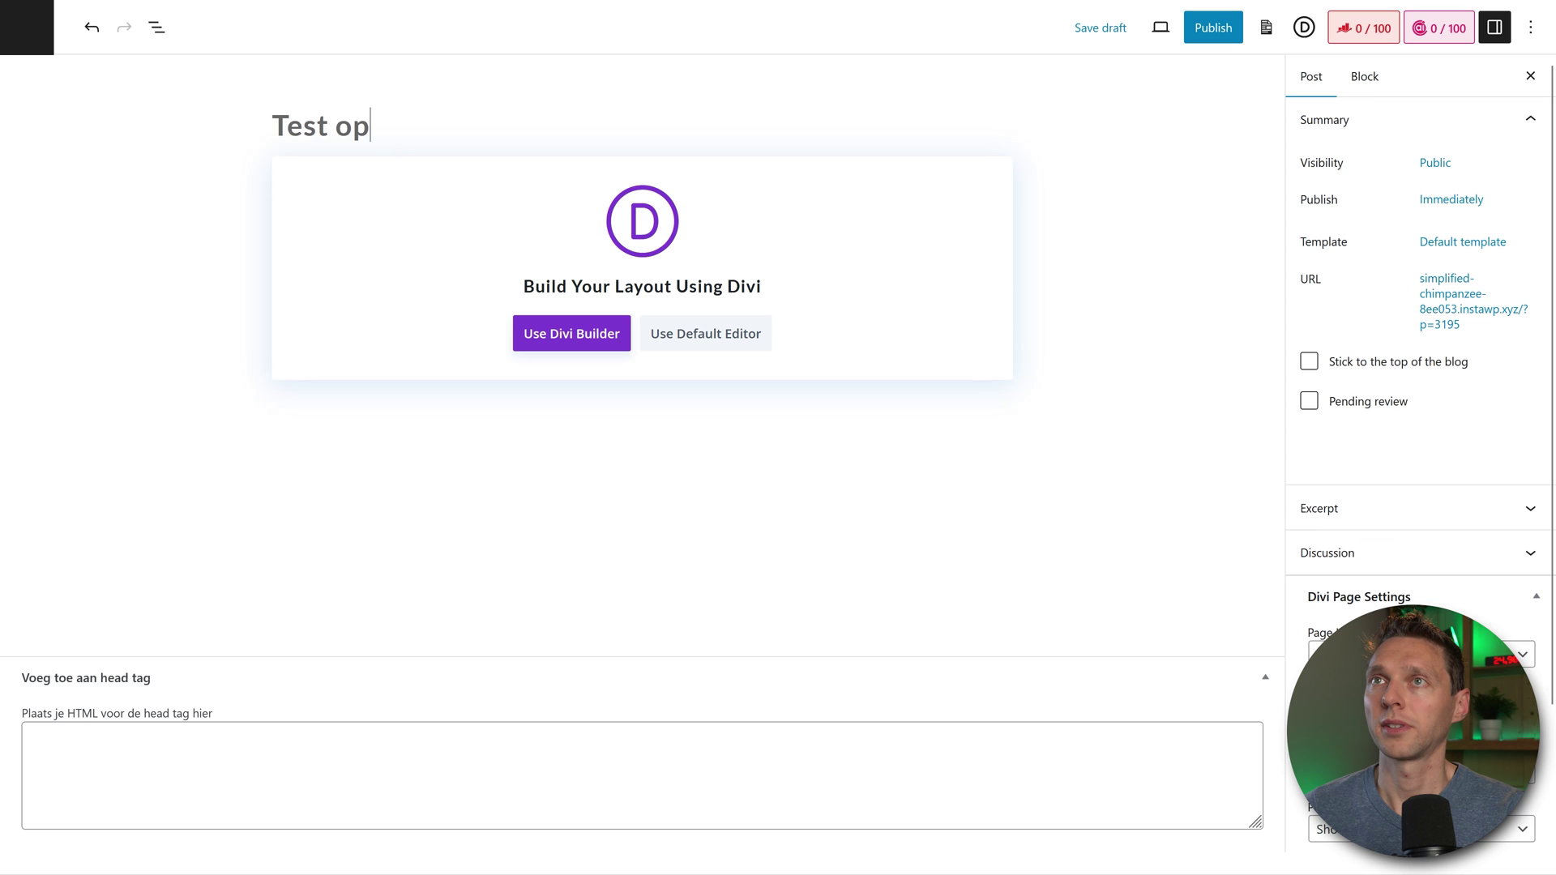
key(BackSpace)
key(BackSpace)
text(post created for instaWP)
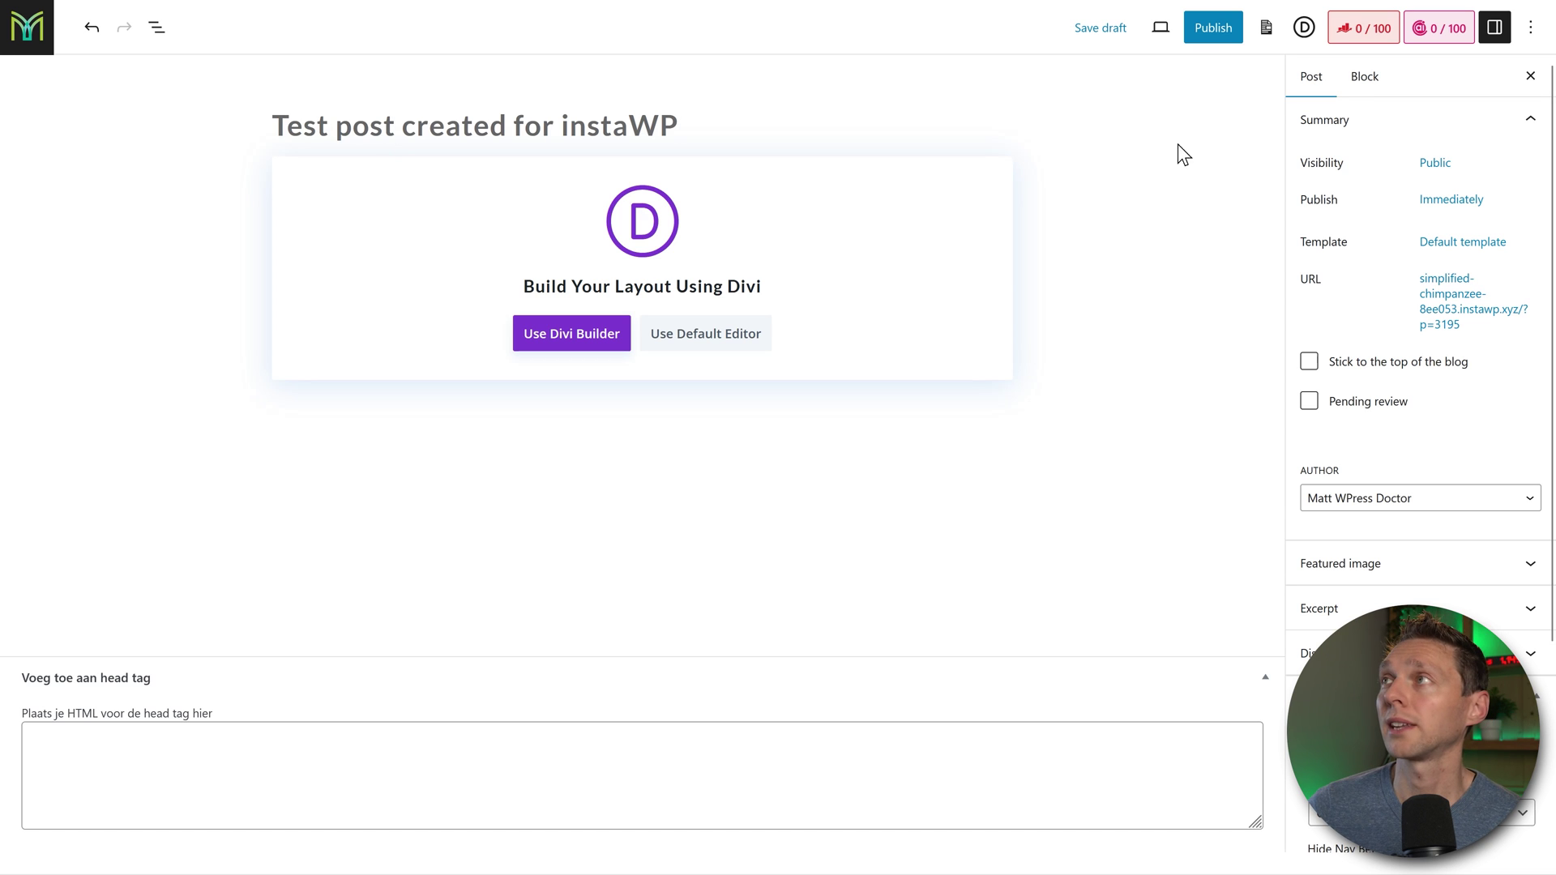
click(1211, 33)
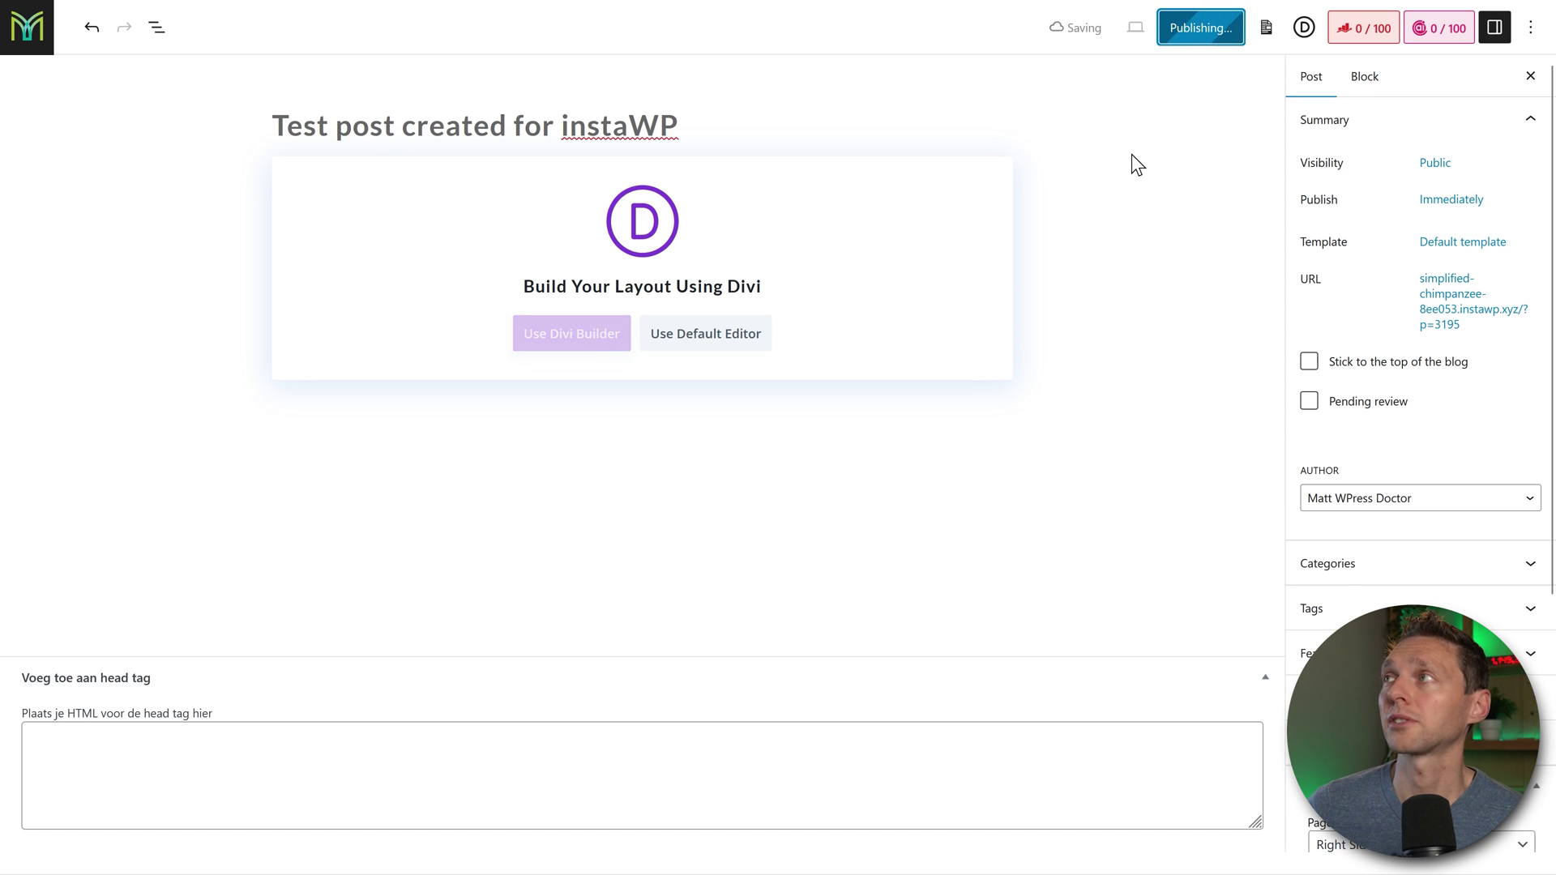
Step: Add a new WooCommerce product named 'New test product 2024'
click(33, 36)
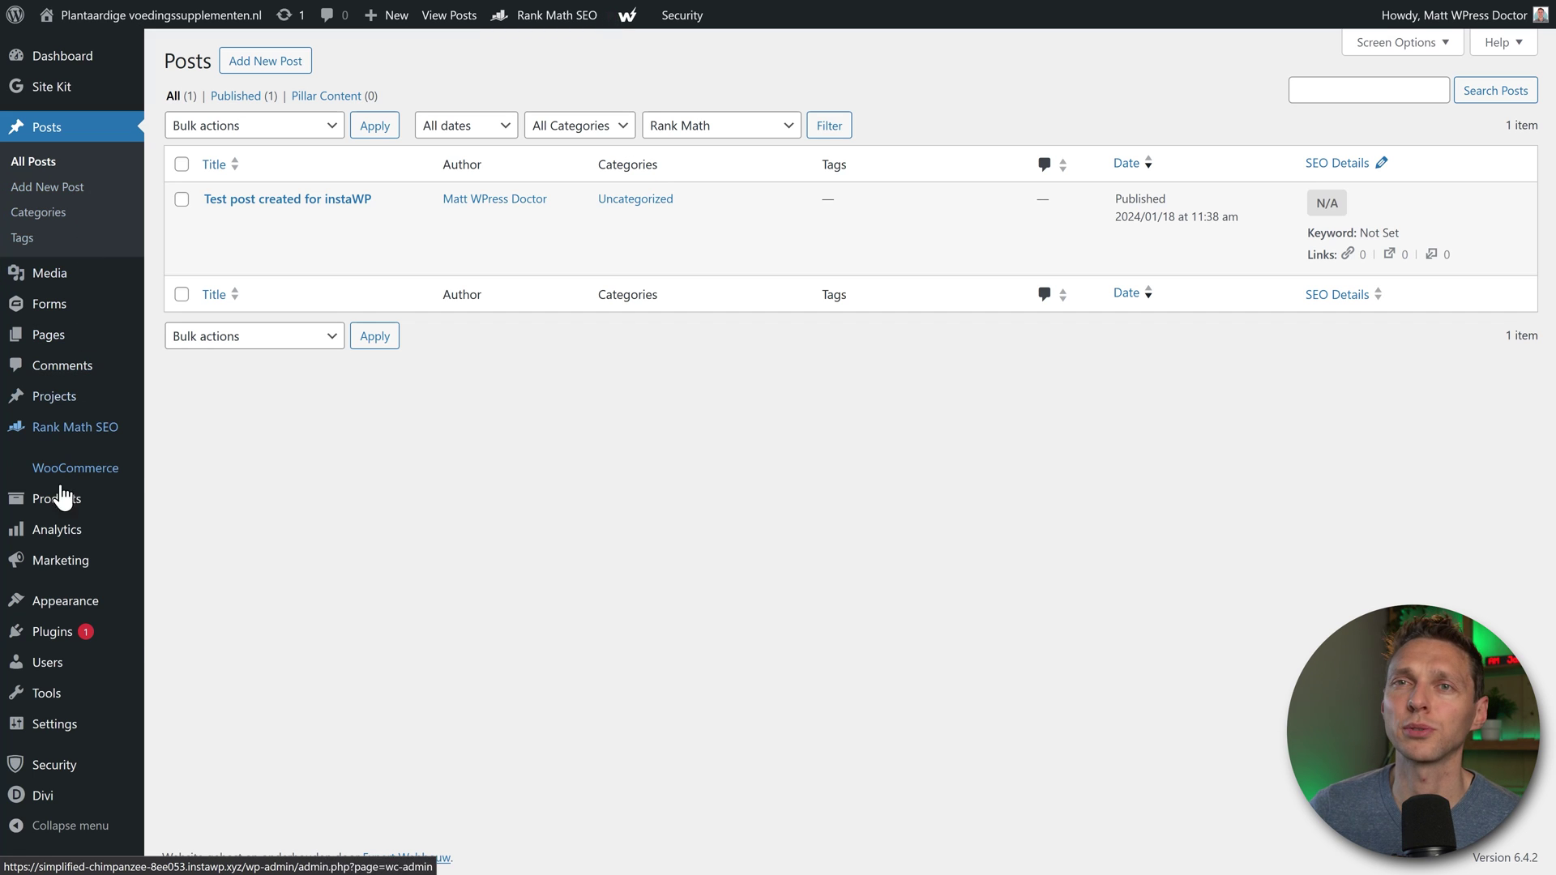
mouse_move(63, 501)
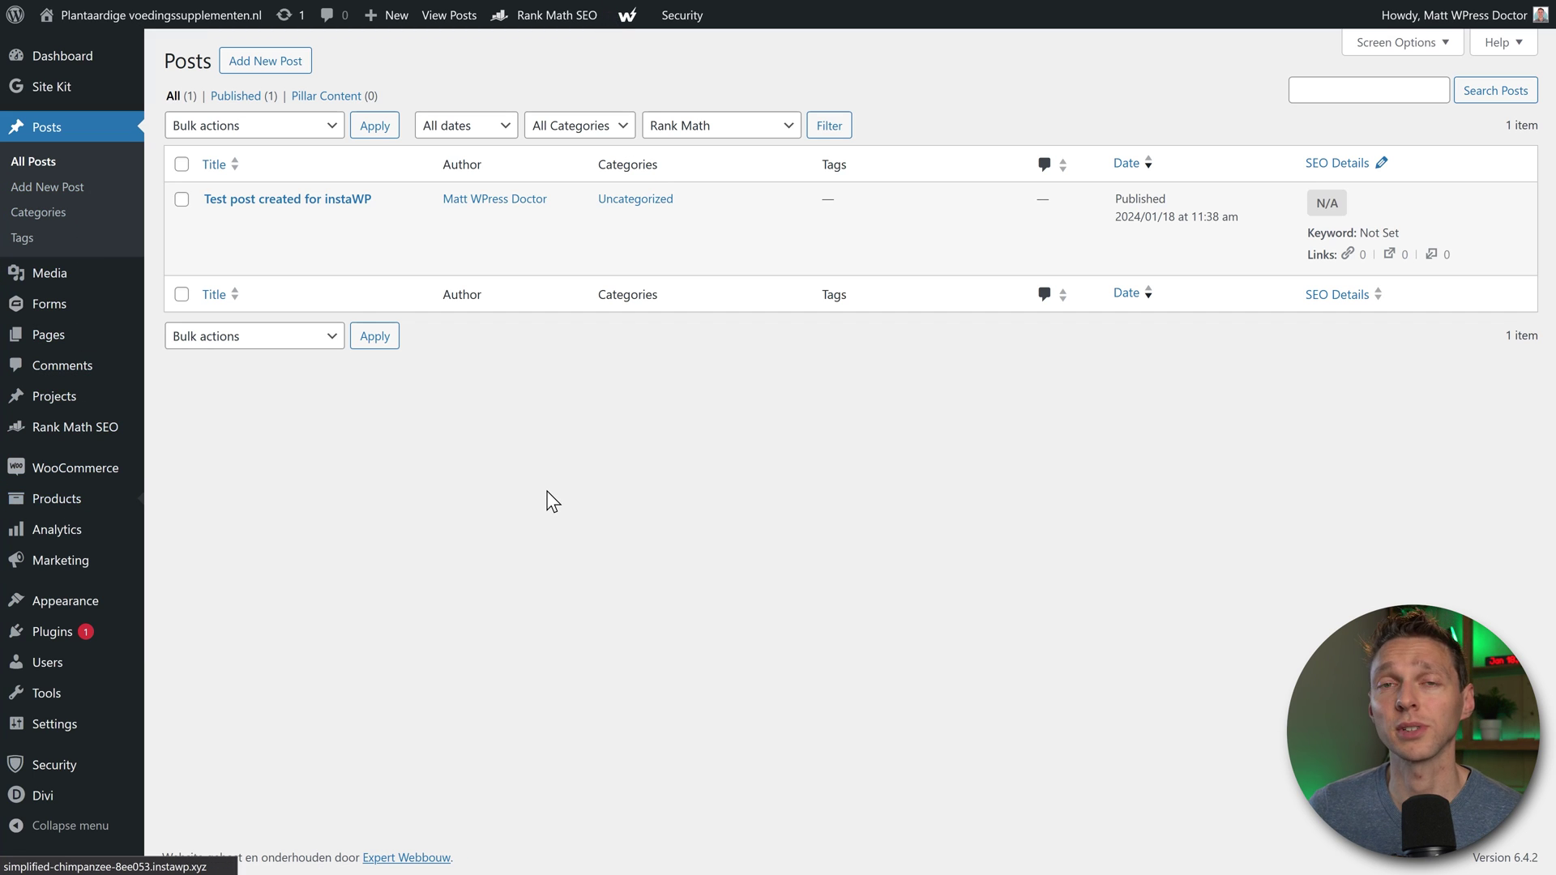
text(New test prod)
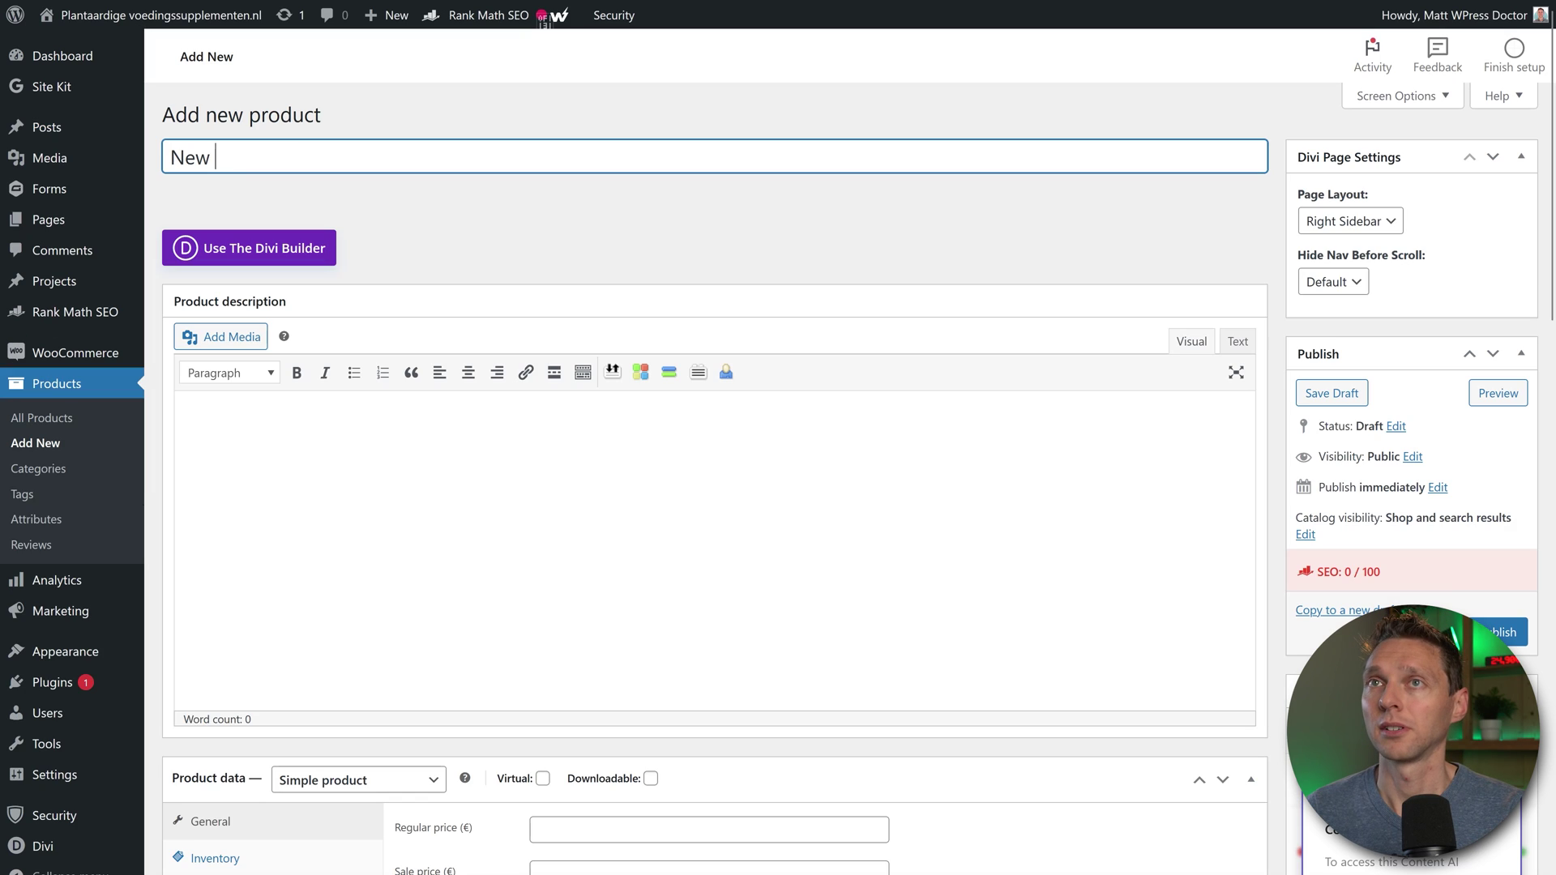
text(ut)
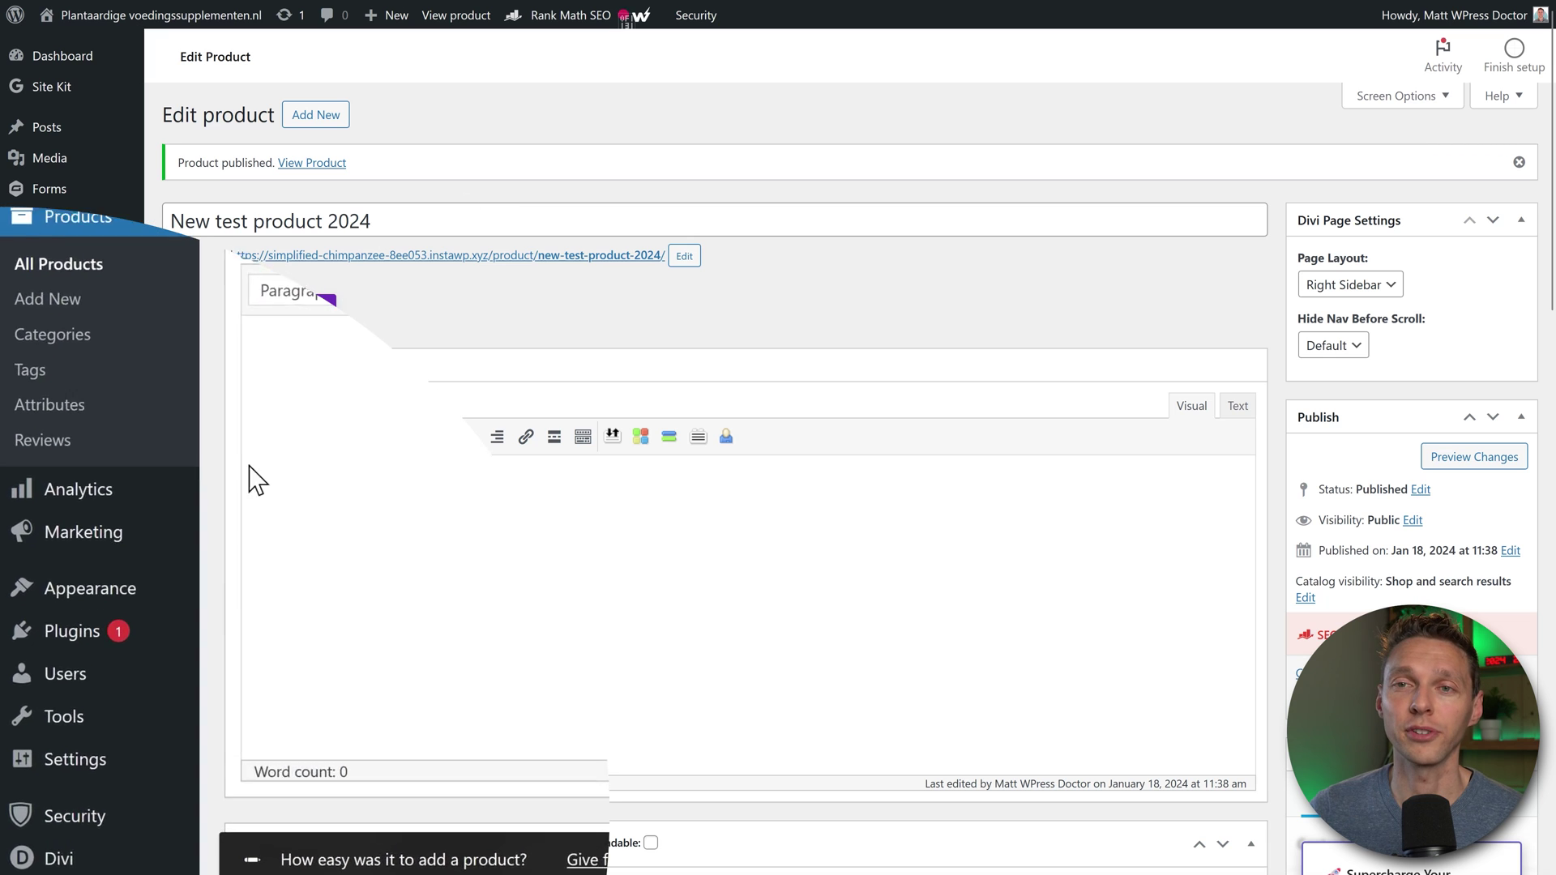
mouse_move(63, 717)
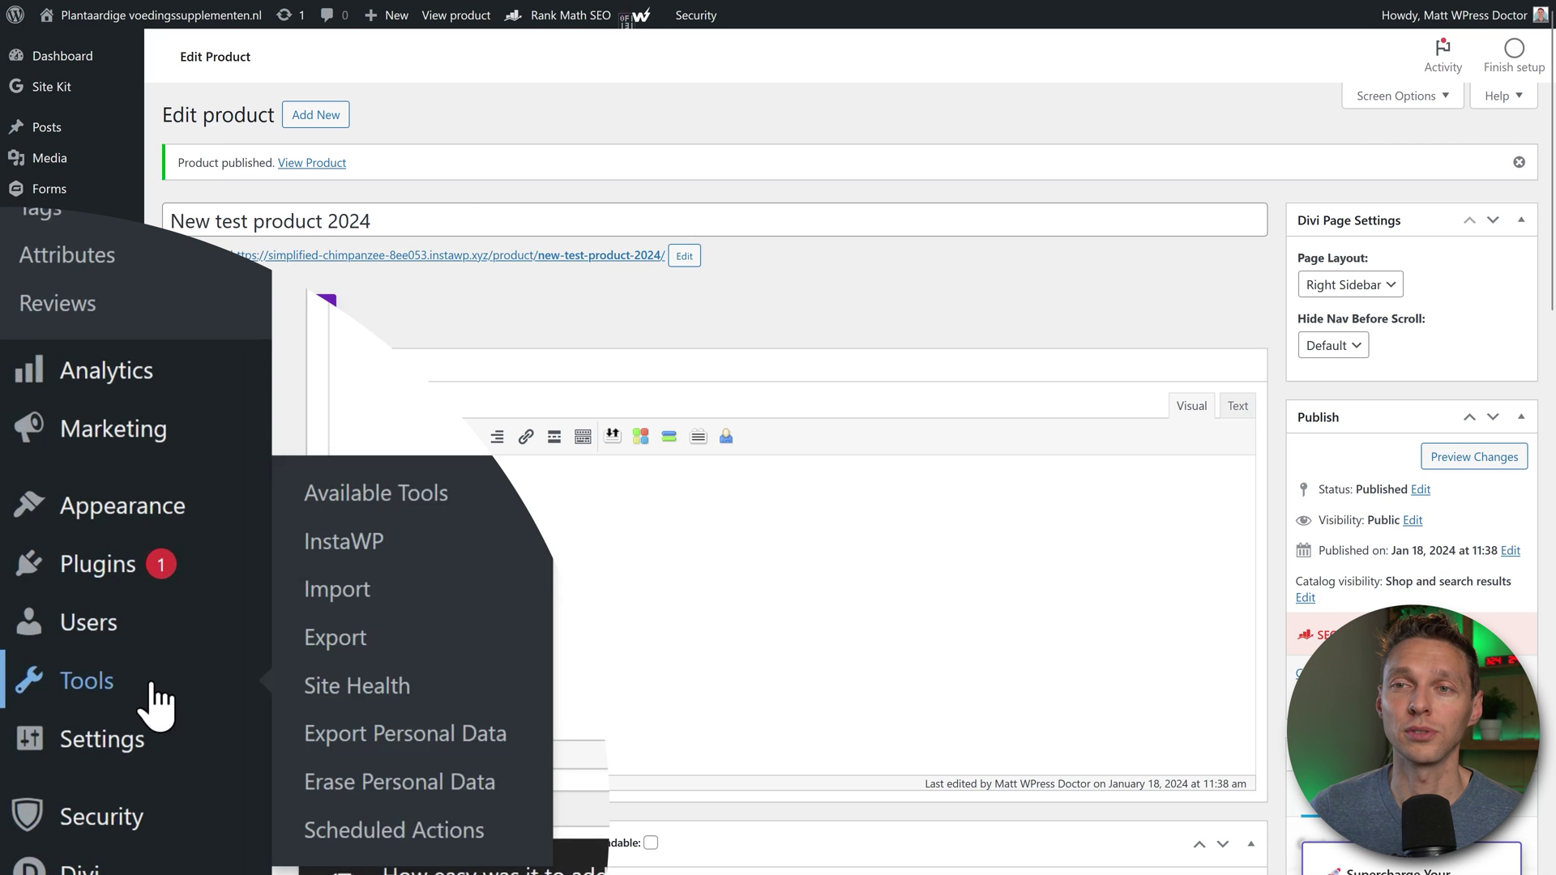
Step: In InstaWP's sync list, select all events except the plugin deactivation and product events
click(366, 531)
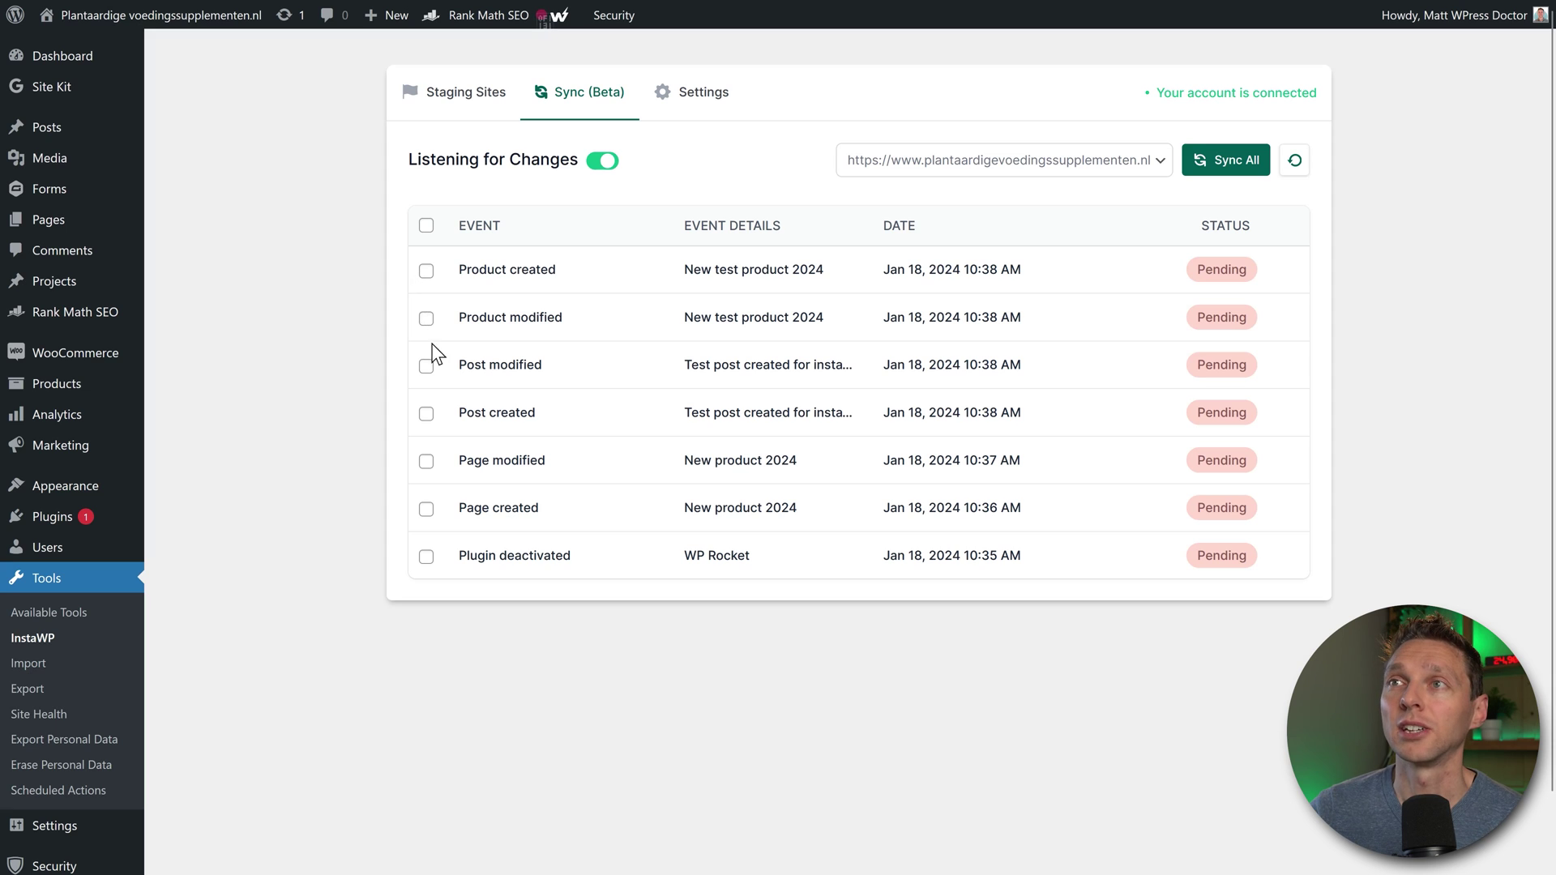
click(425, 229)
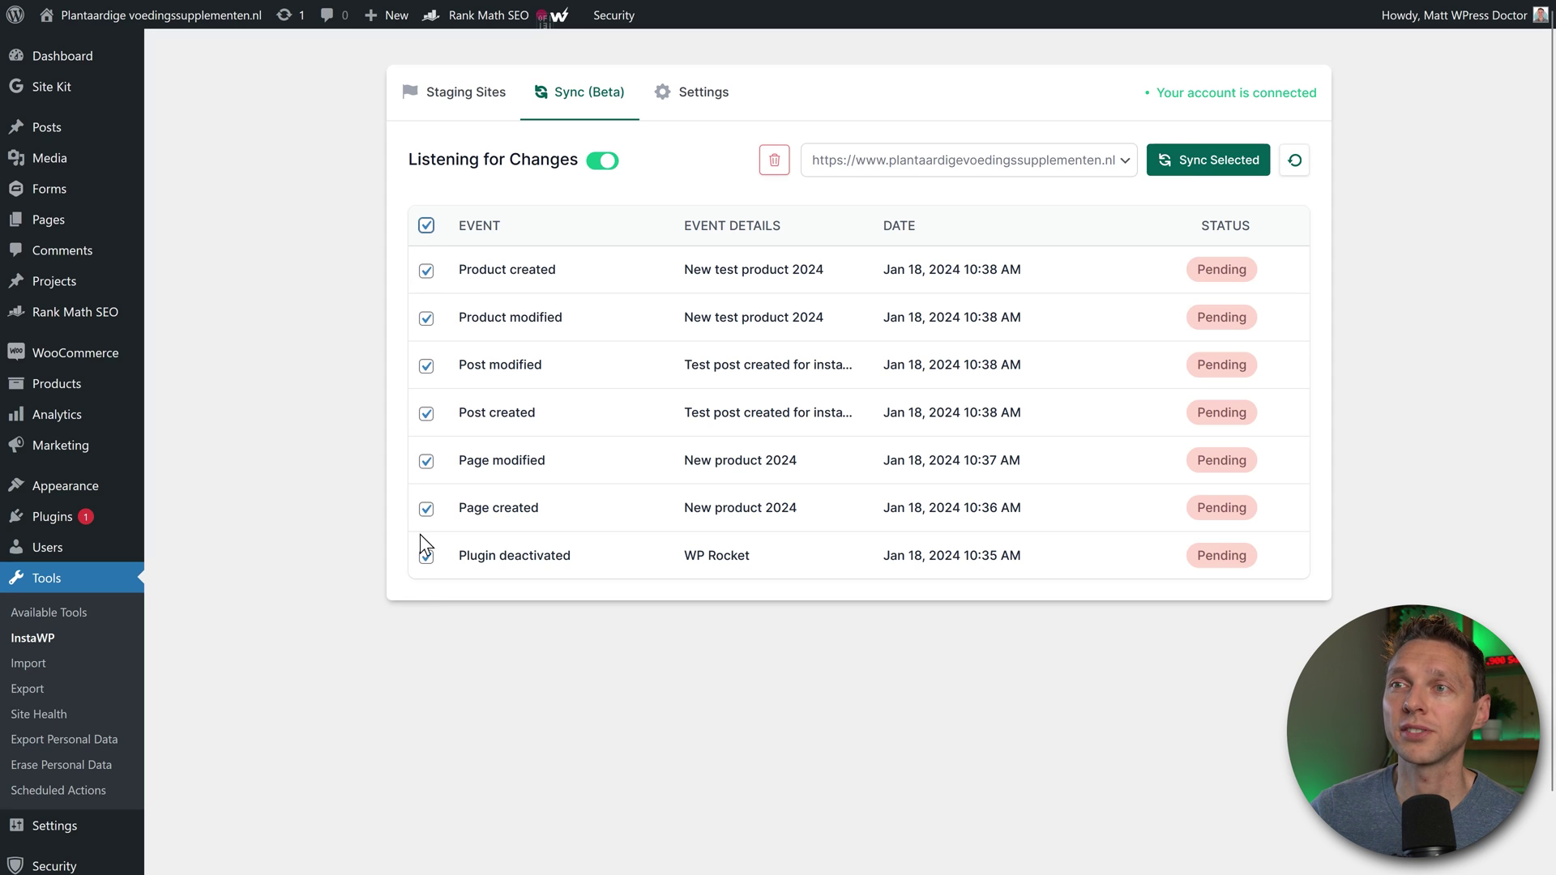
click(426, 557)
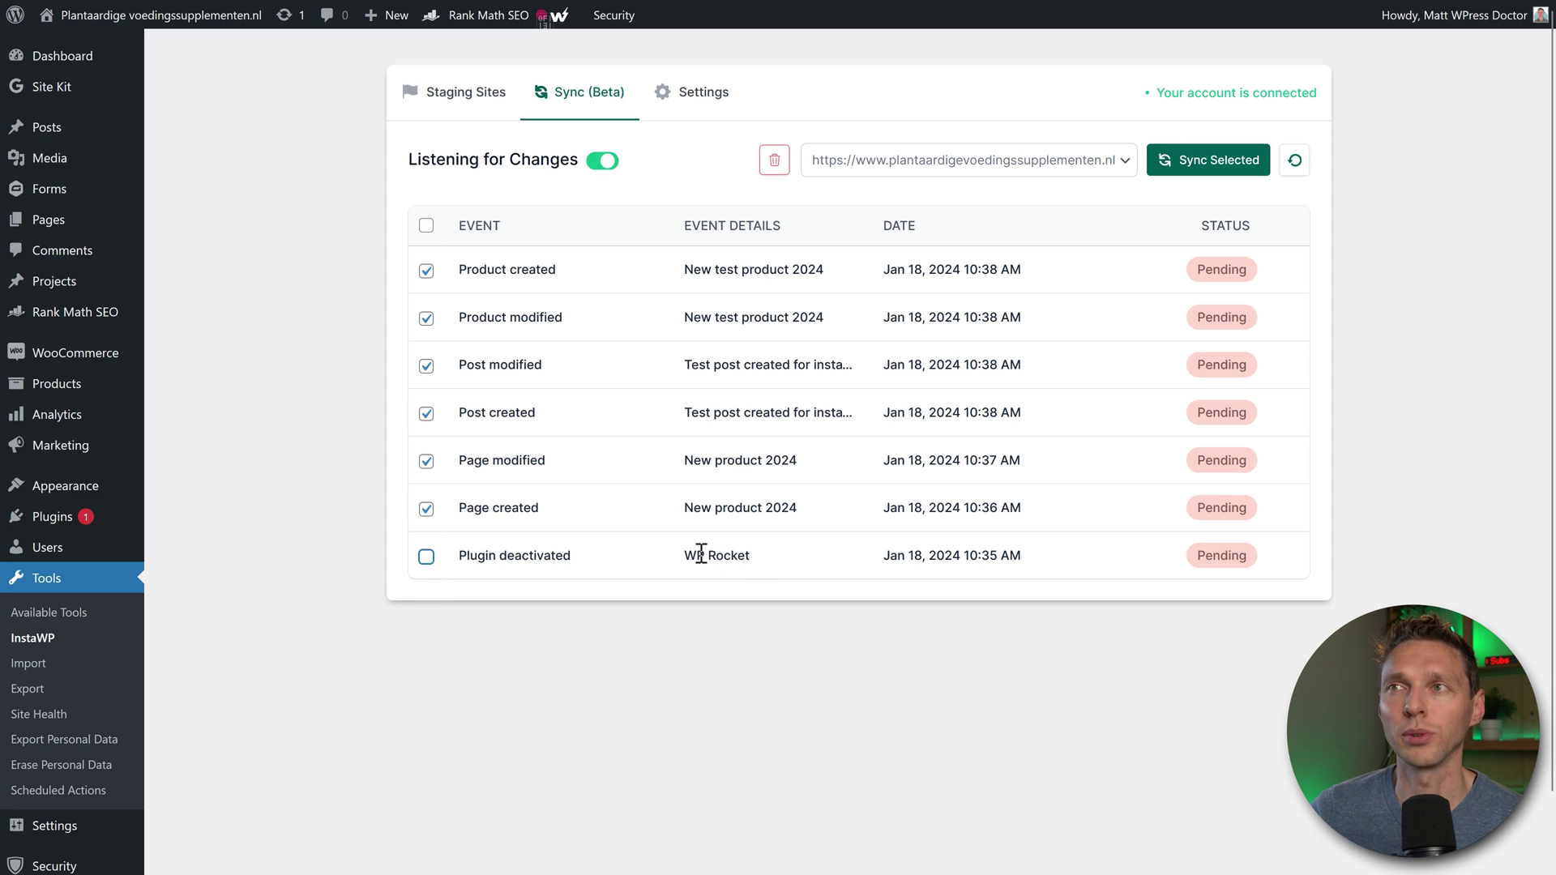
click(426, 270)
click(426, 319)
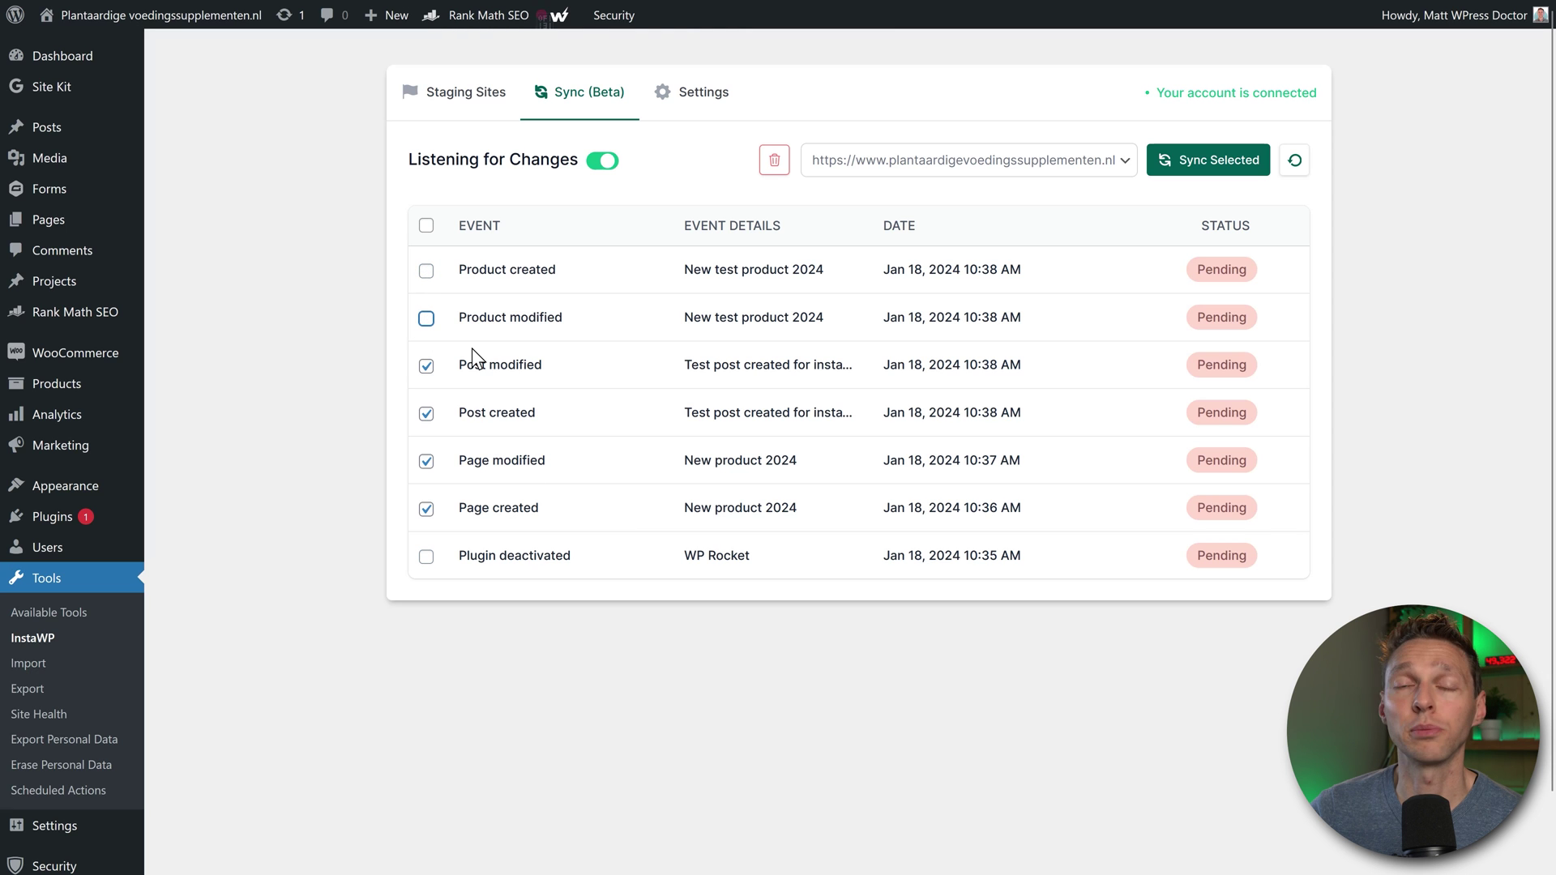
Step: Sync the selected page and post events to the live site
click(1206, 165)
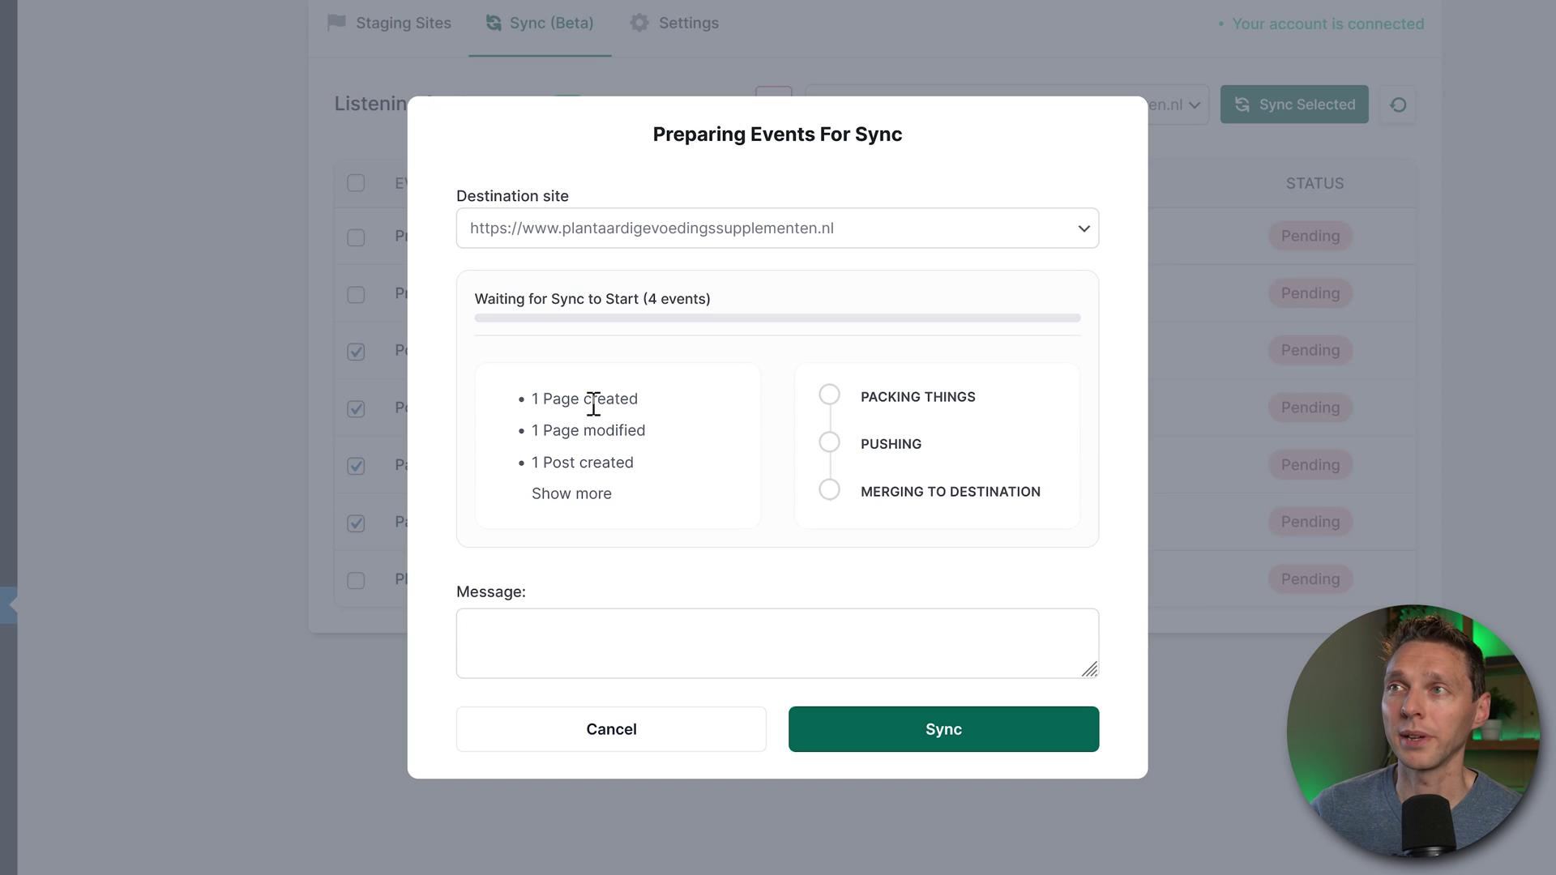
click(585, 496)
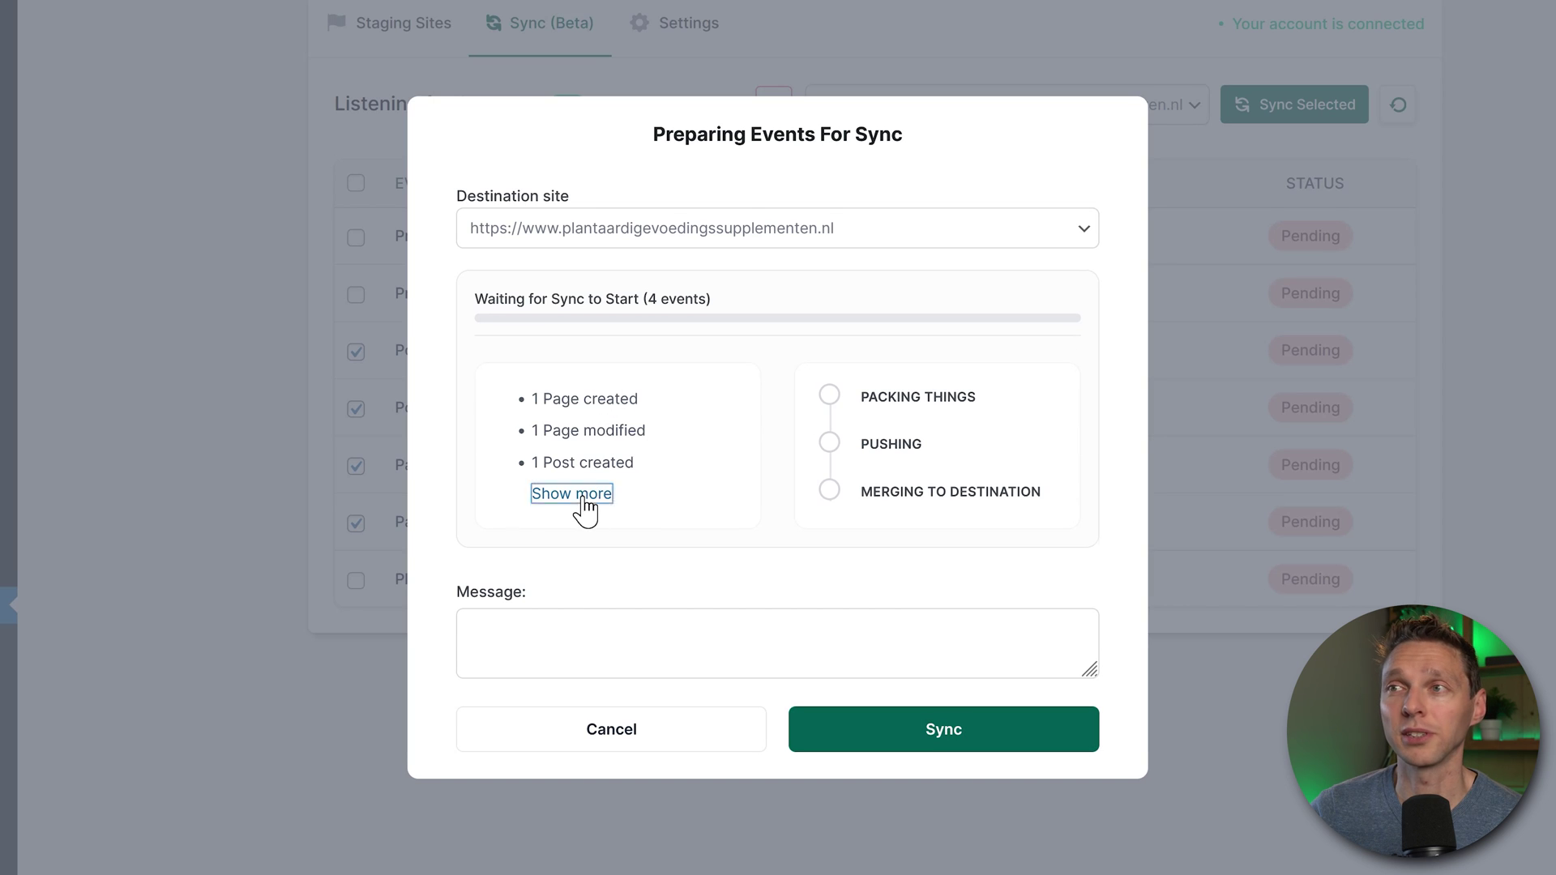
click(958, 752)
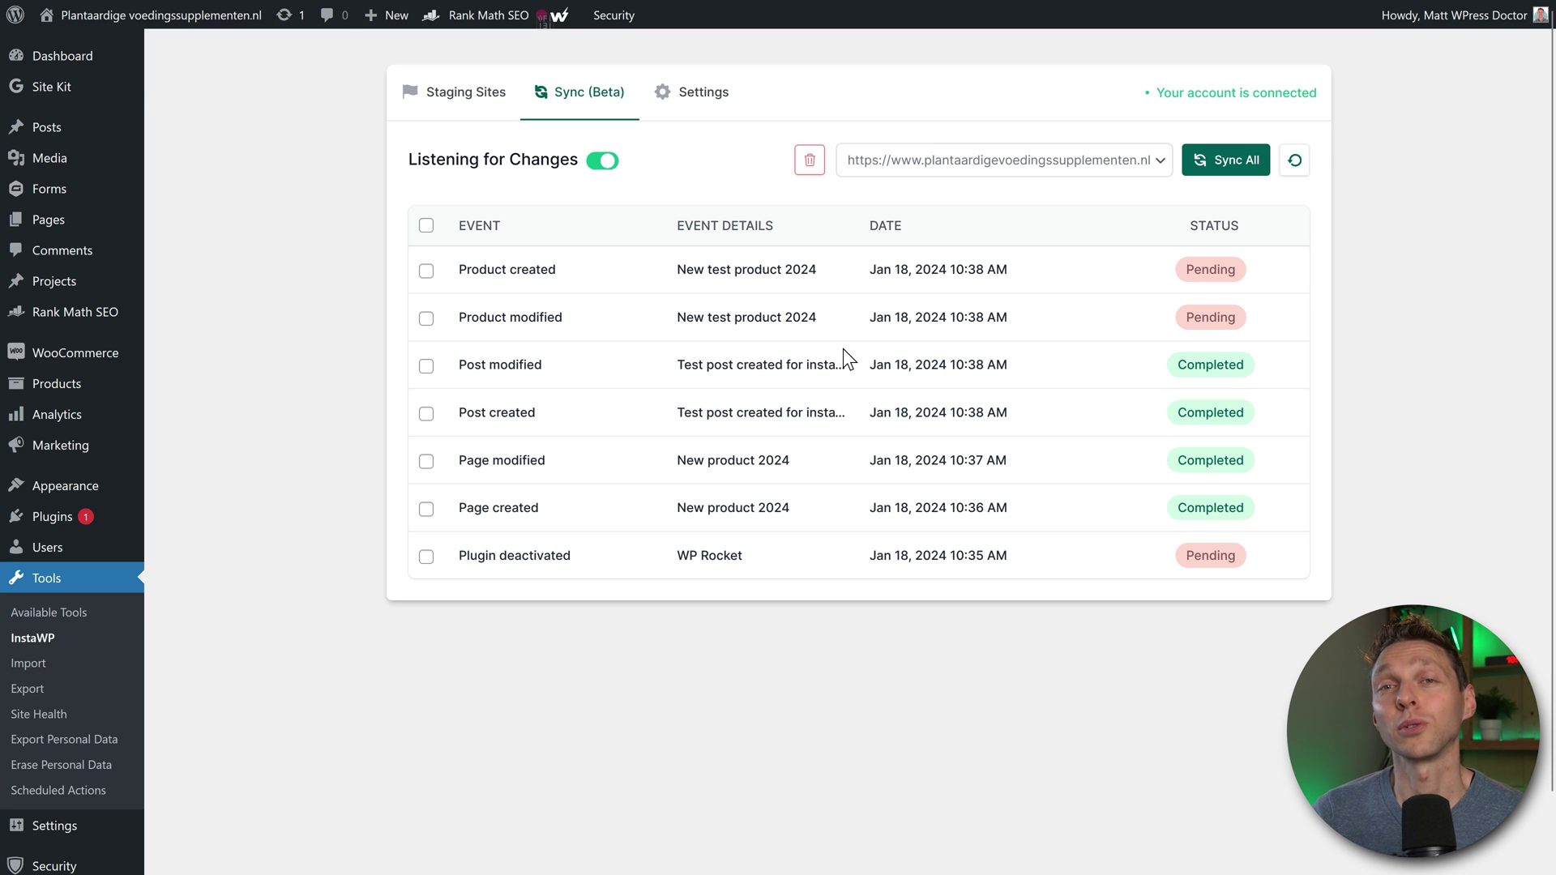
Step: On the live site, move the synced test post to the trash
click(286, 21)
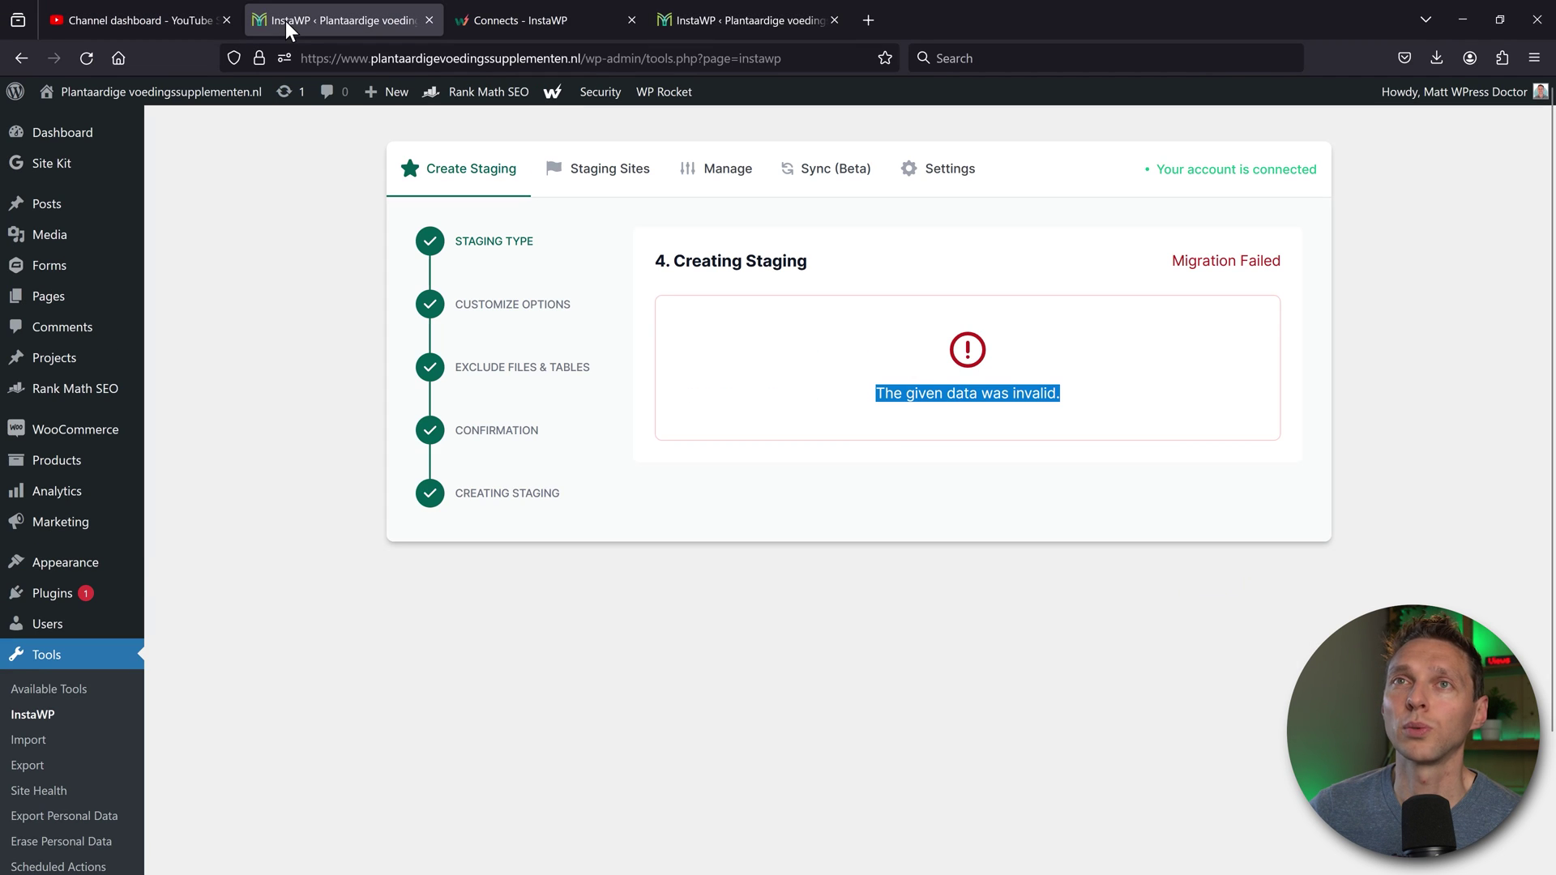
key(F11)
mouse_move(50, 129)
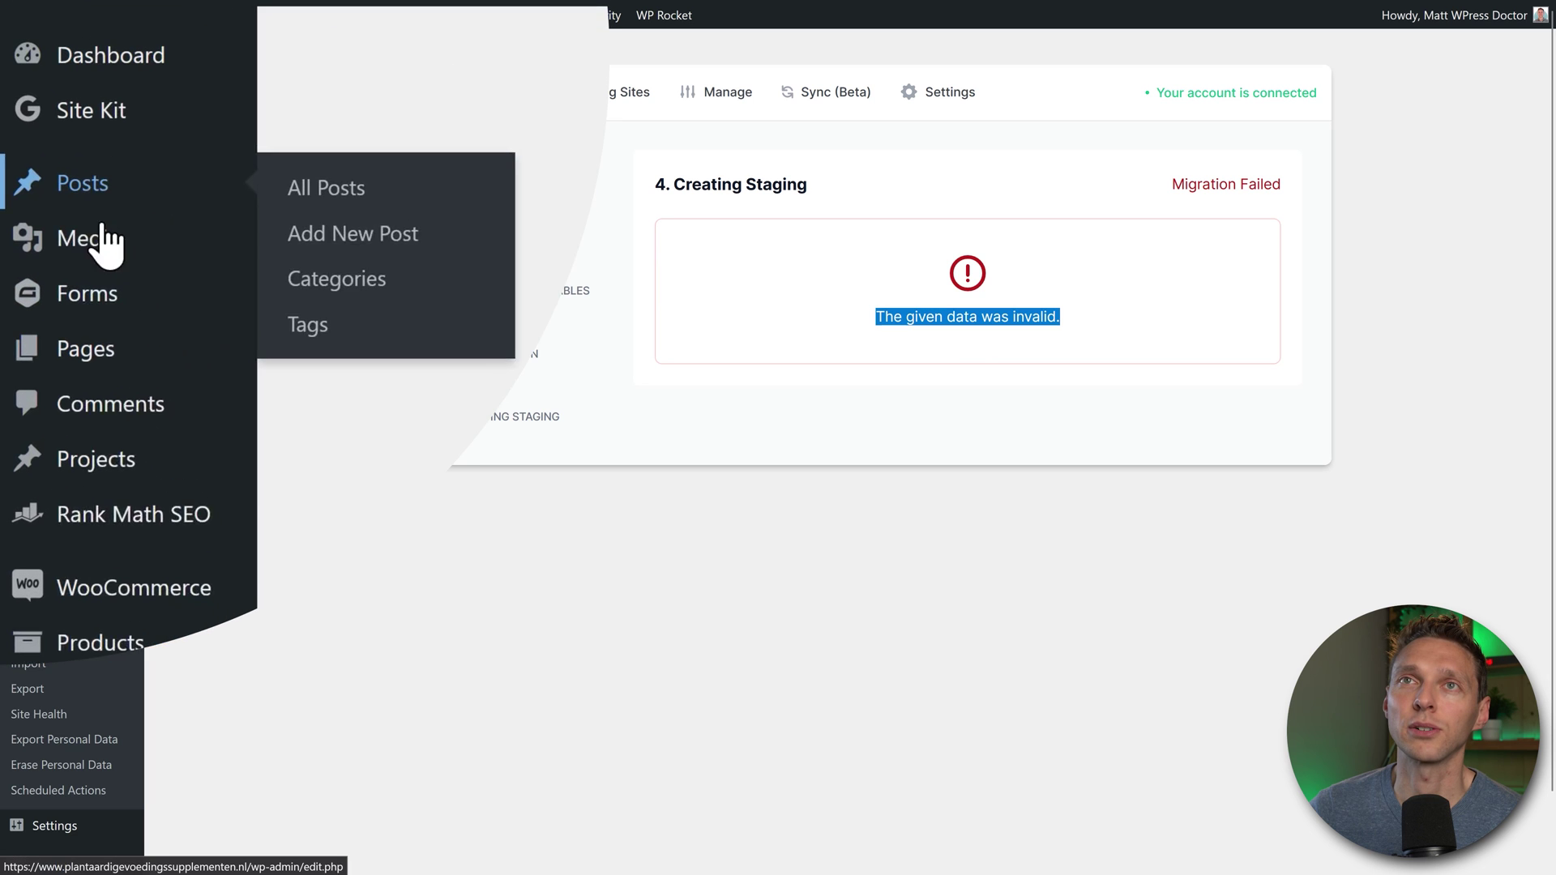
click(425, 209)
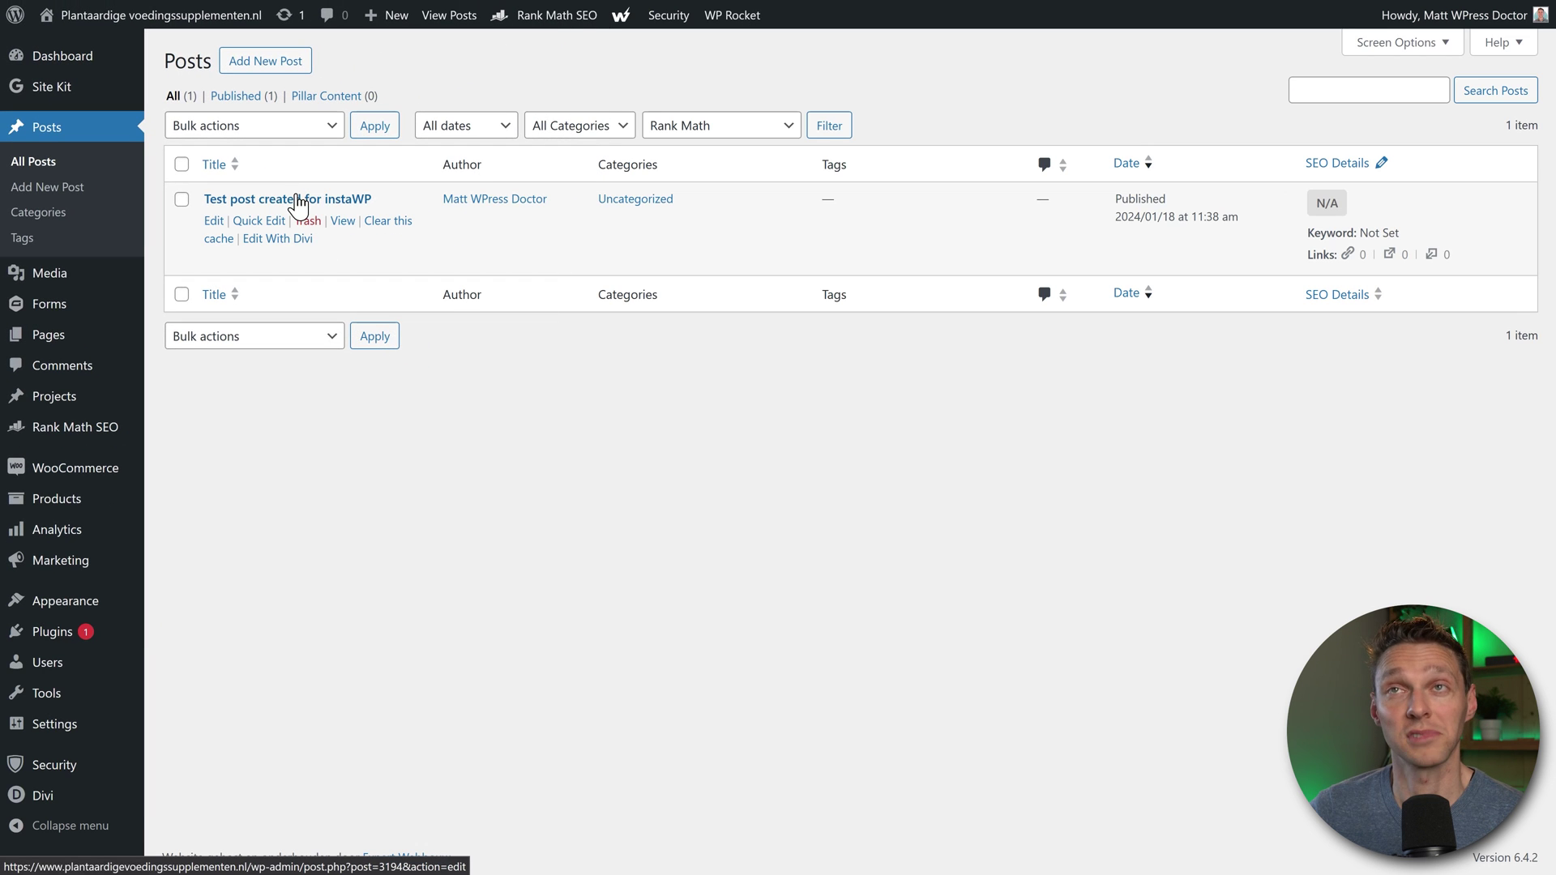
click(308, 221)
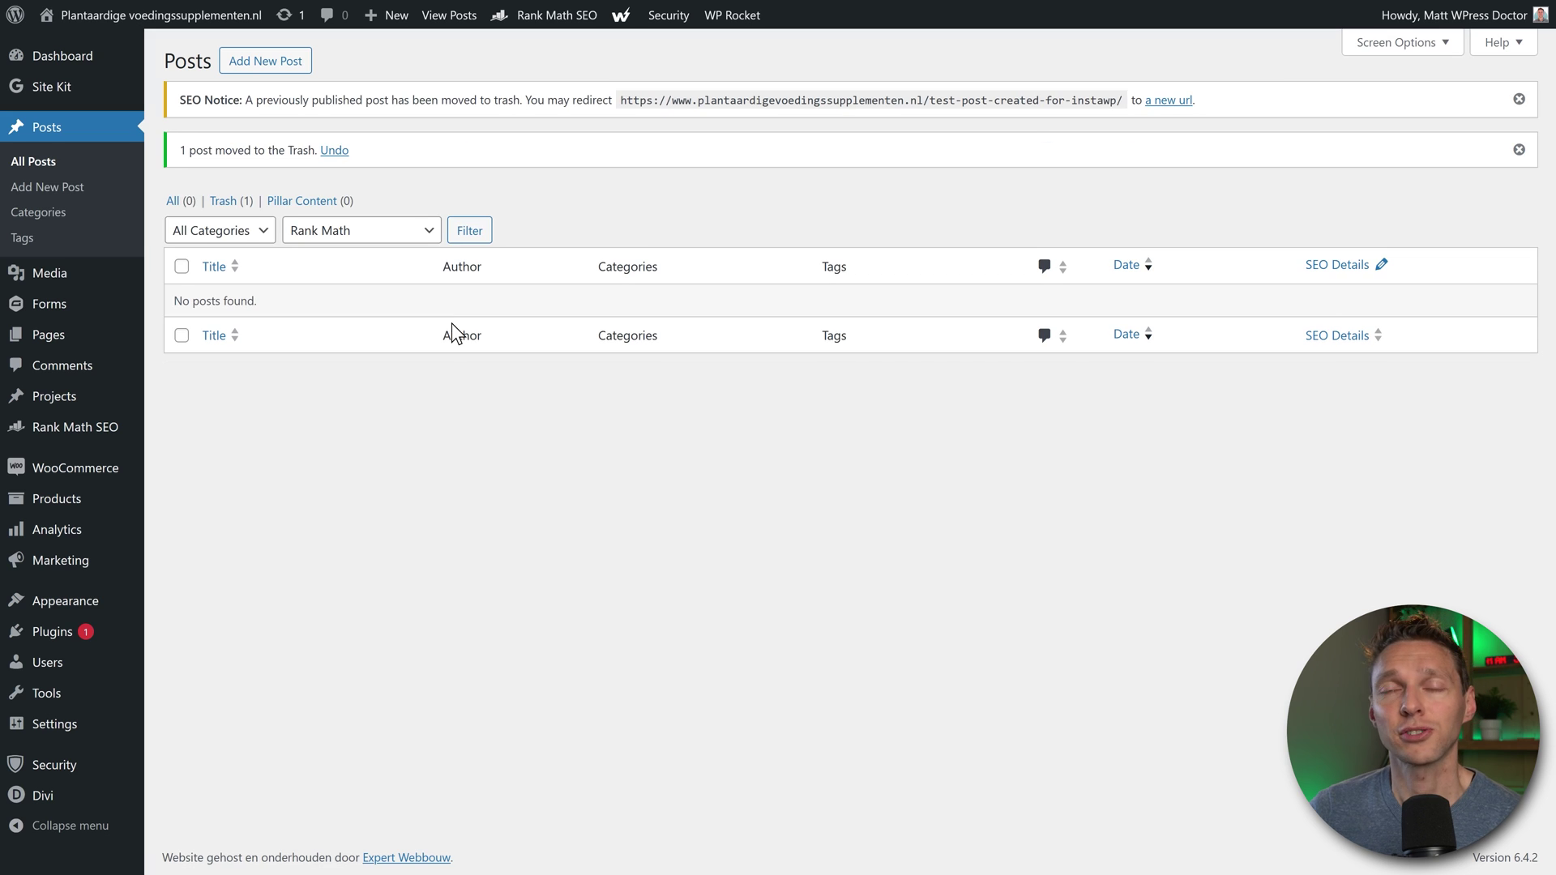
Step: Trash the 'New product 2024' page from the live site's pages list
mouse_move(46, 336)
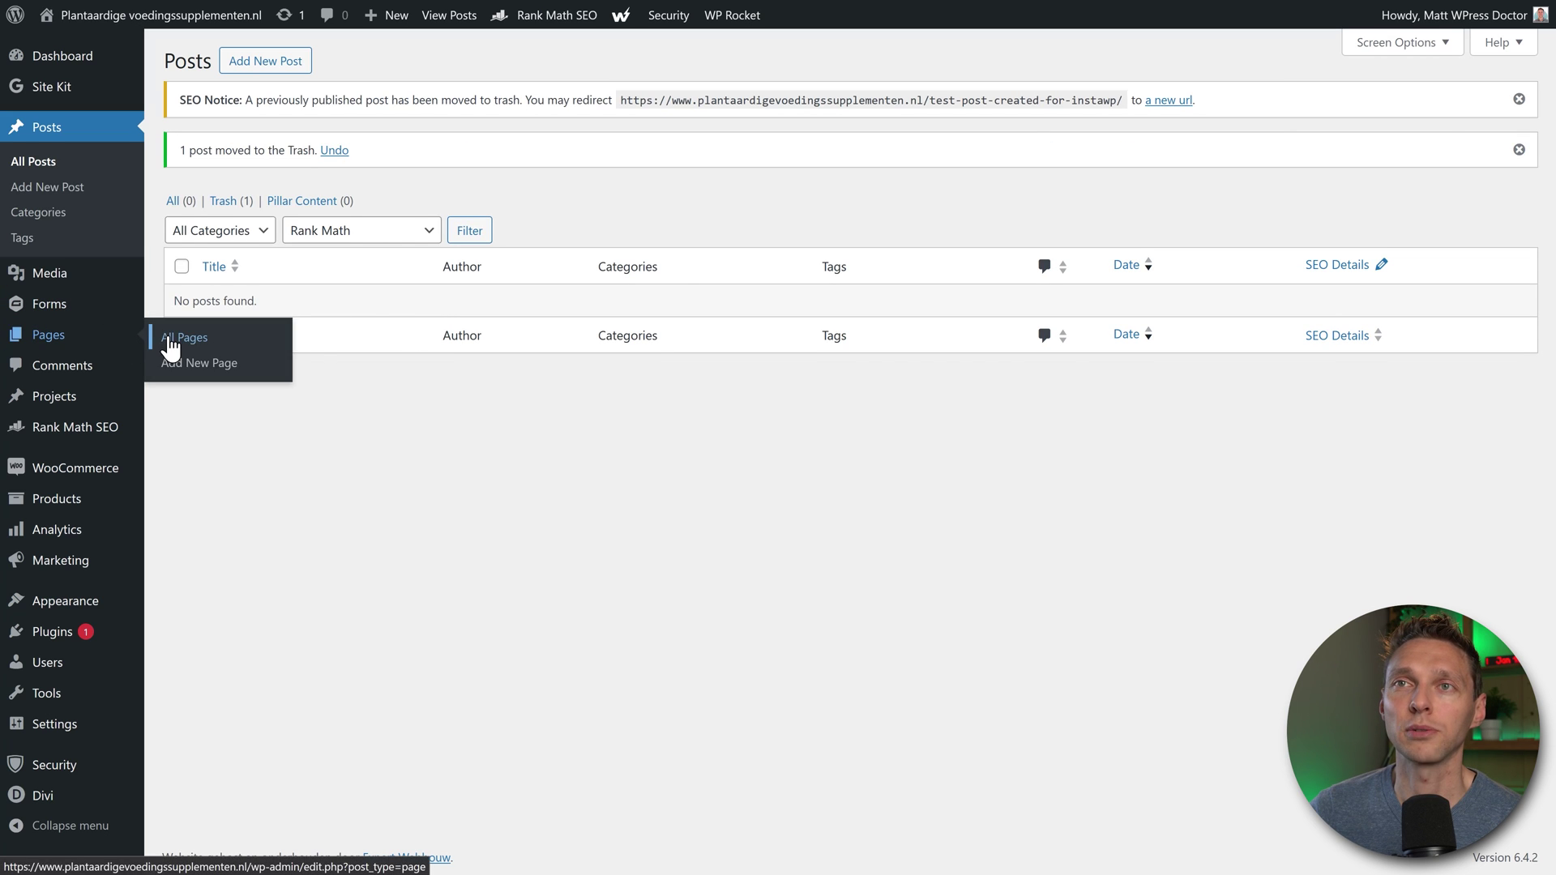
click(170, 341)
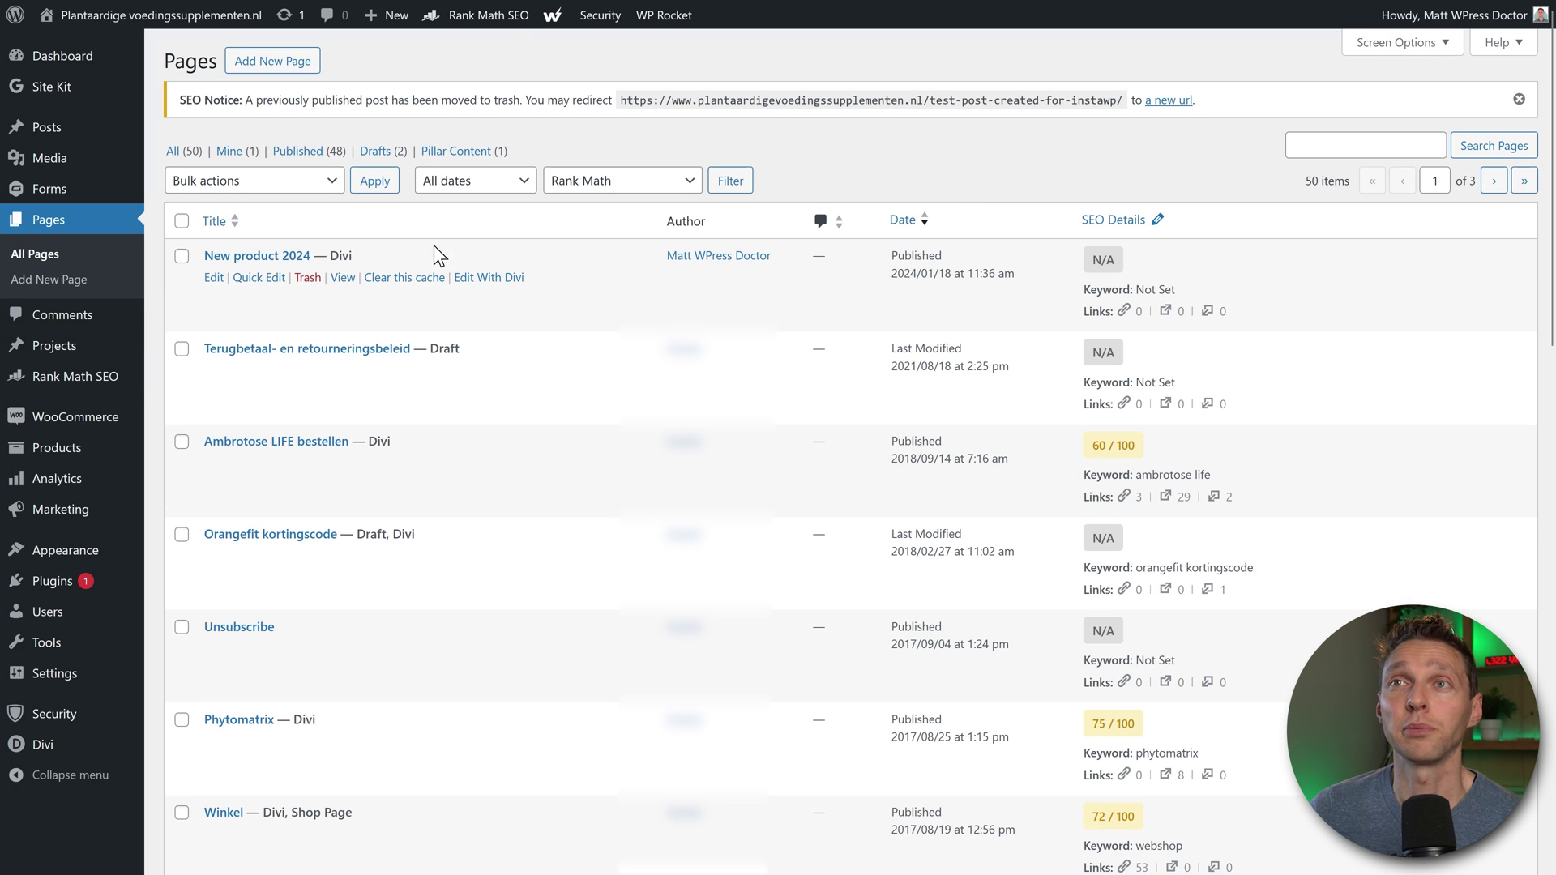
click(307, 277)
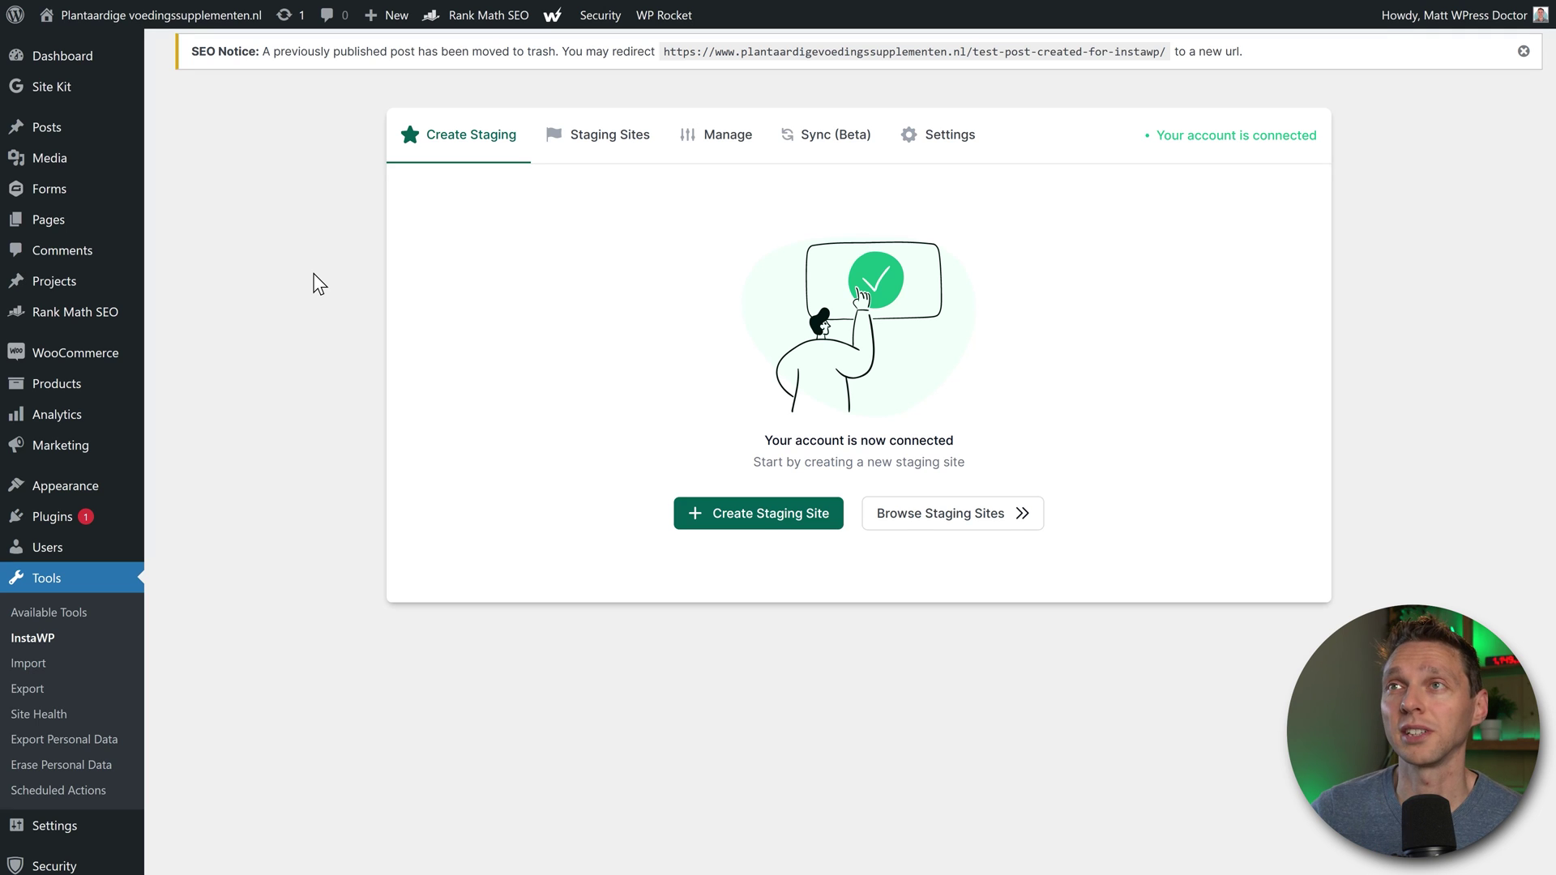
Step: Switch on Start Listening for Changes in InstaWP's Sync (Beta) tab
click(815, 146)
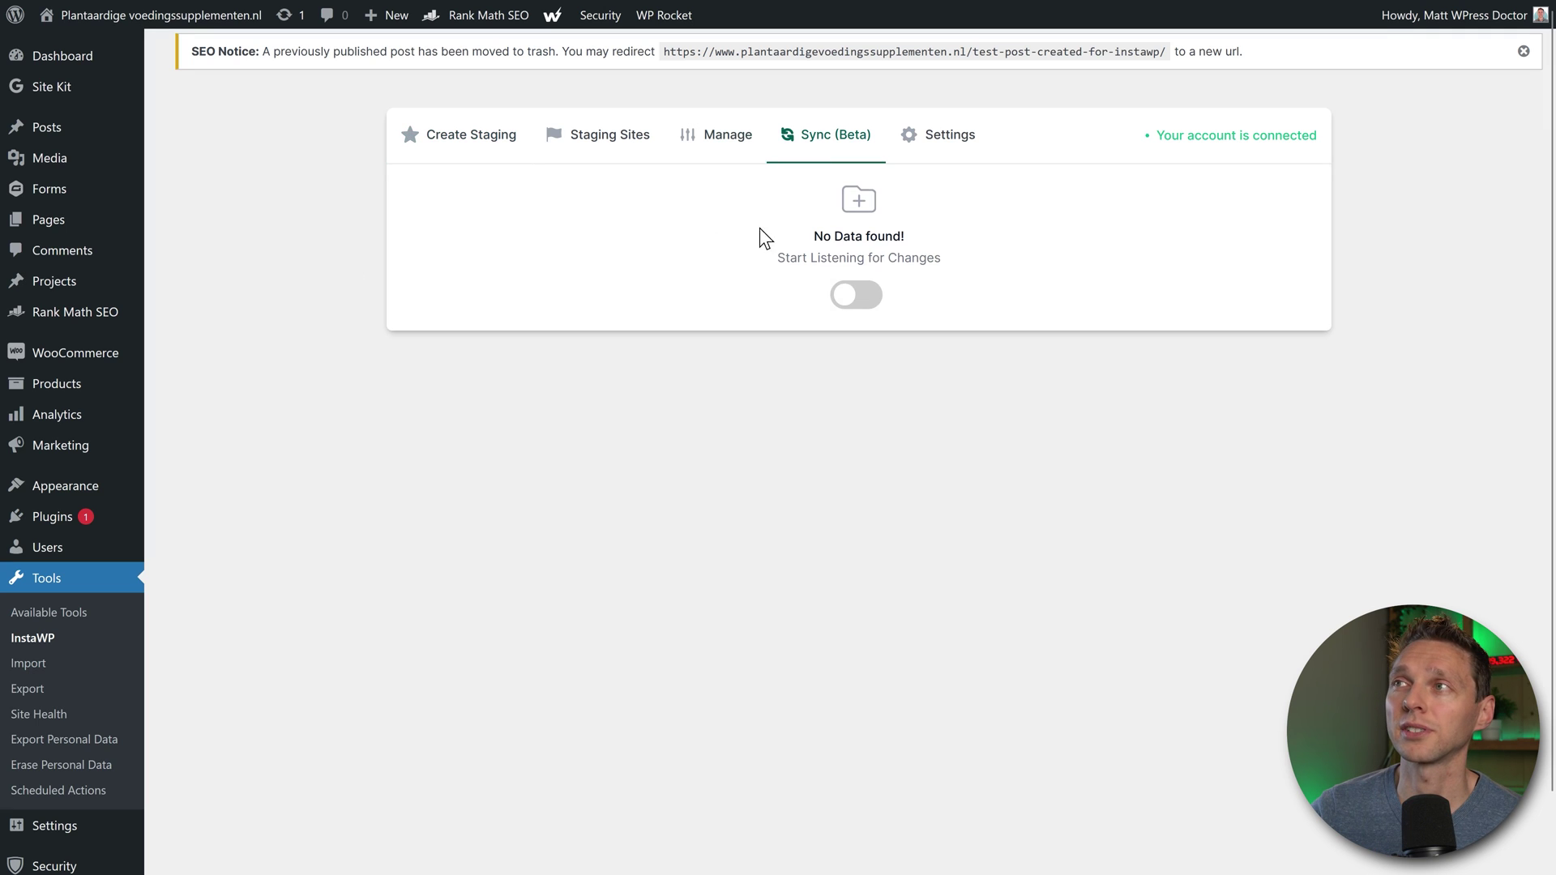
click(847, 295)
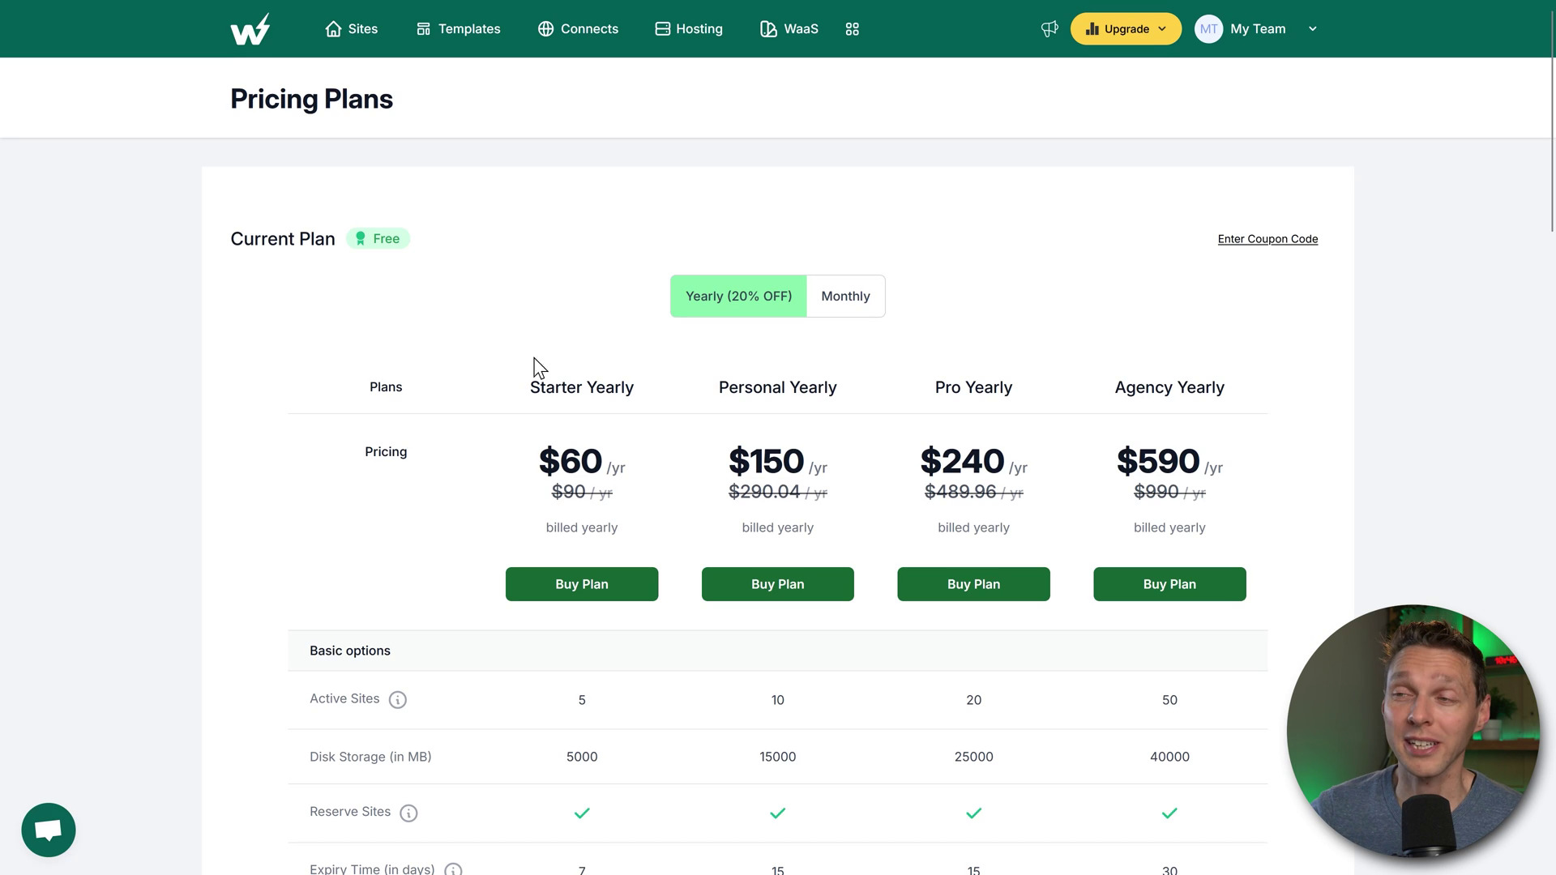
Step: Check the Starter plan's active sites limit, then return to the Sites list
double_click(582, 700)
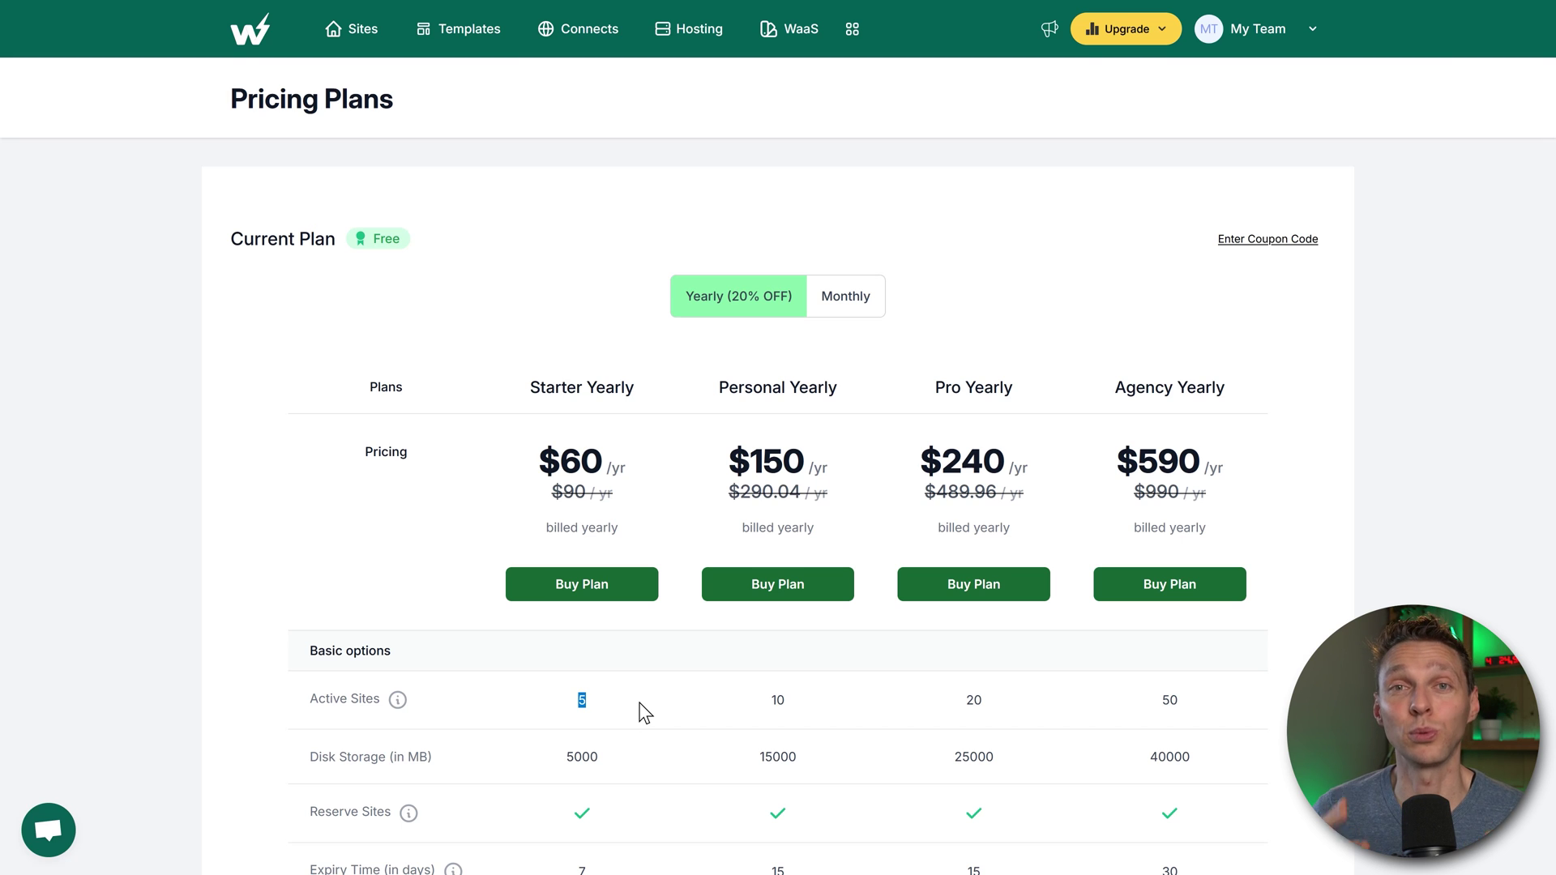
click(645, 713)
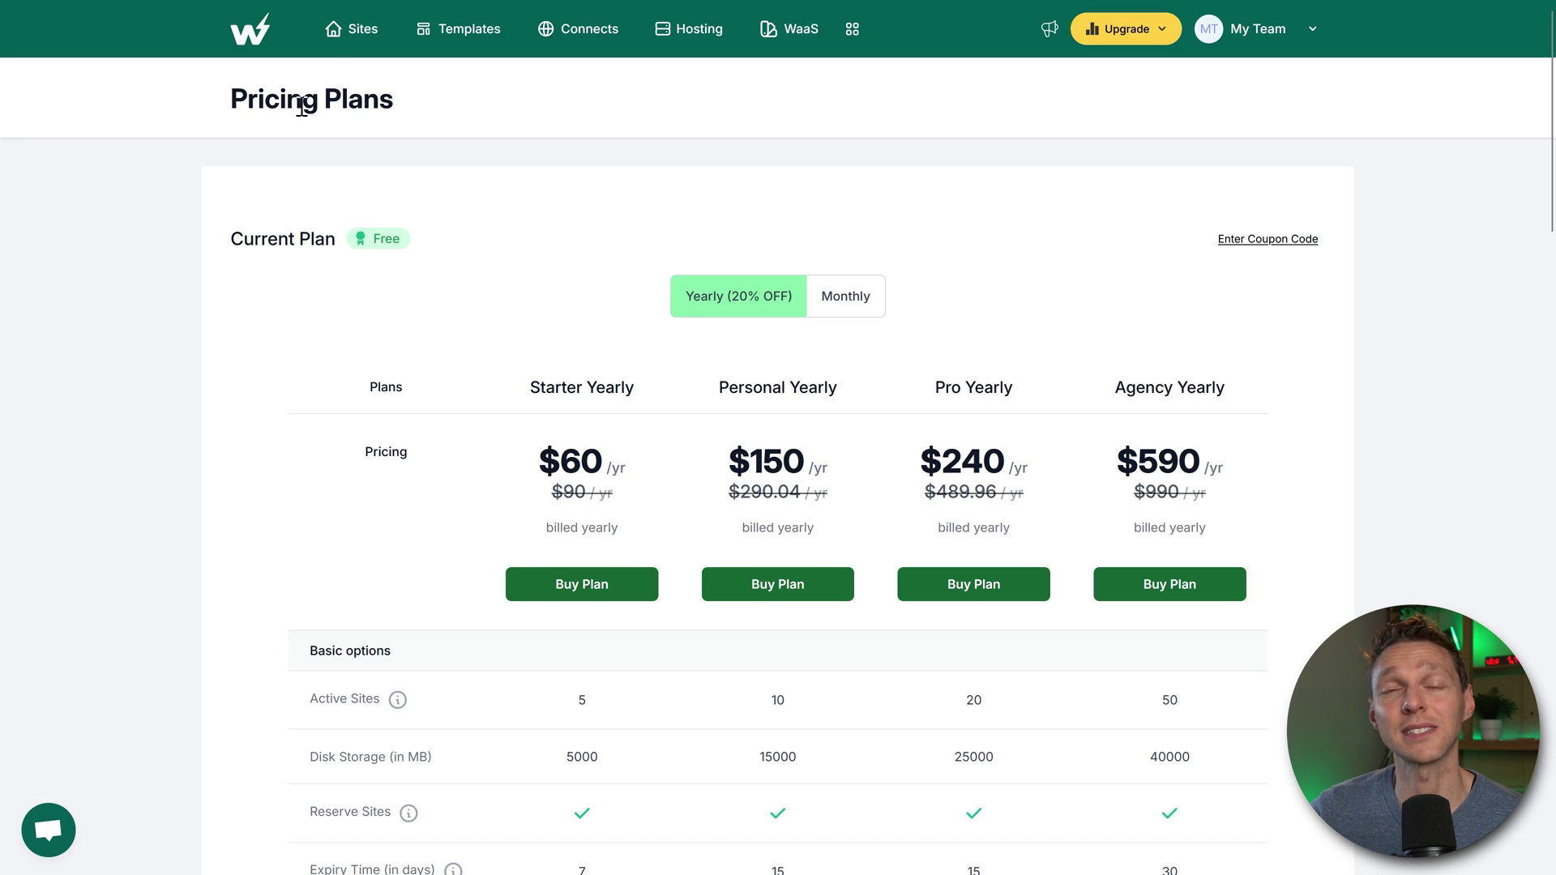
click(354, 30)
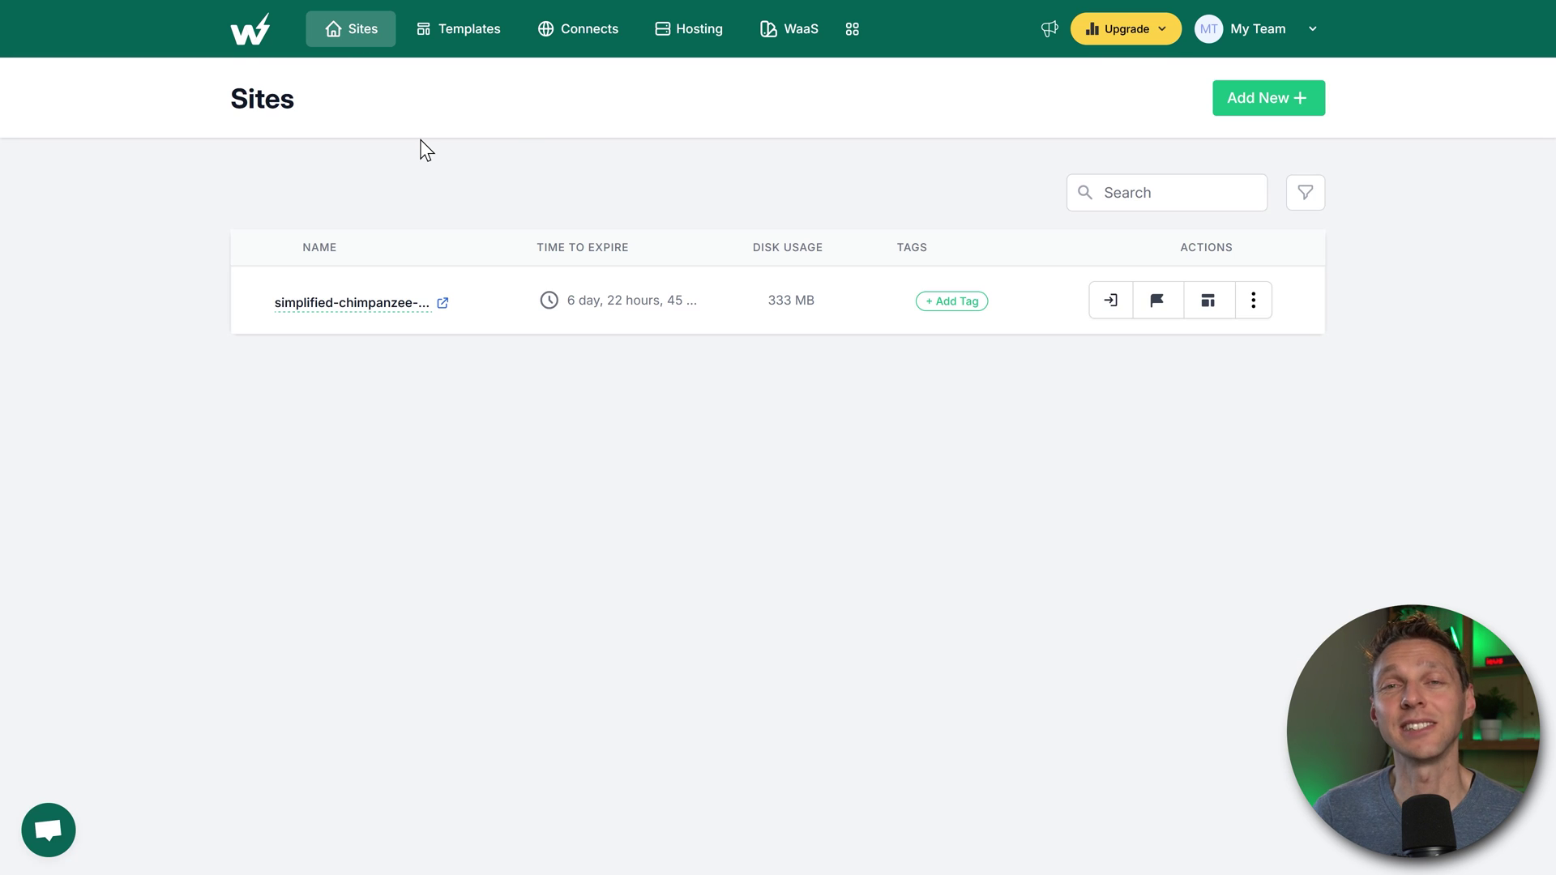